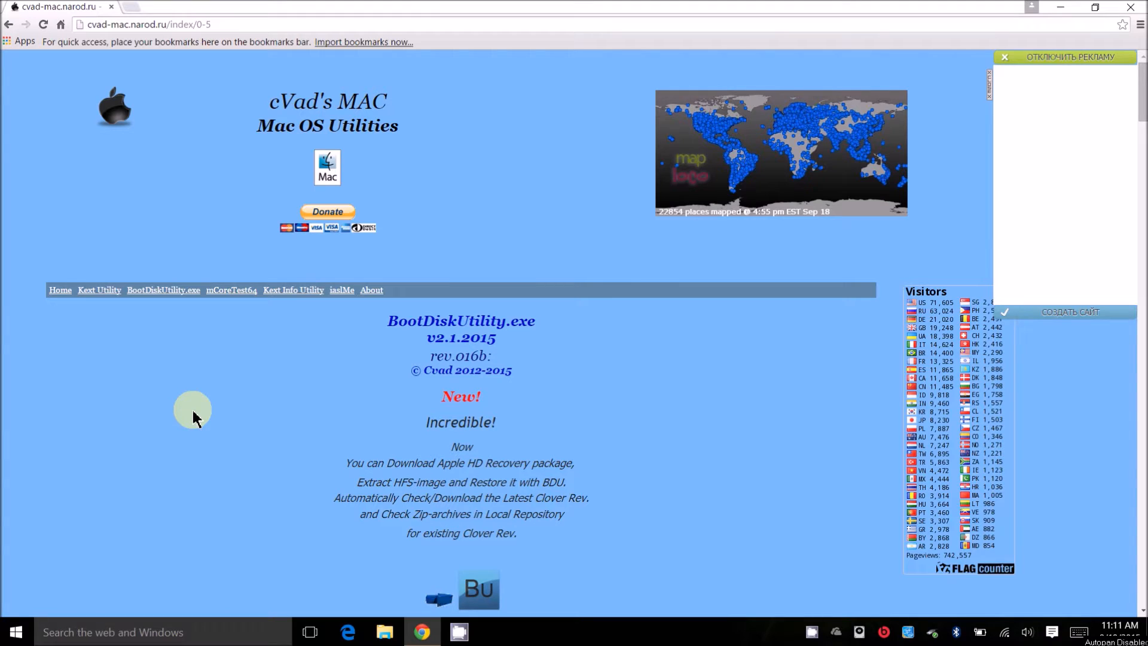
# Download the BootDiskUtility archive BDU_v2.1.2015.016b from the page and save it in the idog15 folder.
pyautogui.hotkey('ctrl', 'l')
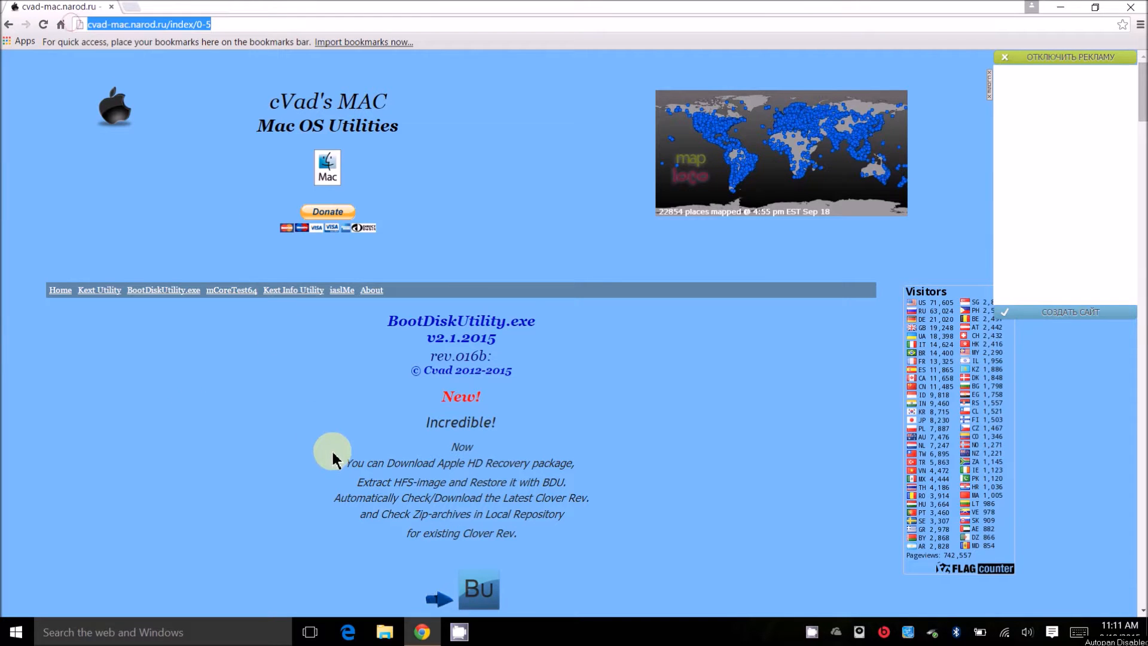
pyautogui.scroll(-2, 575, 377)
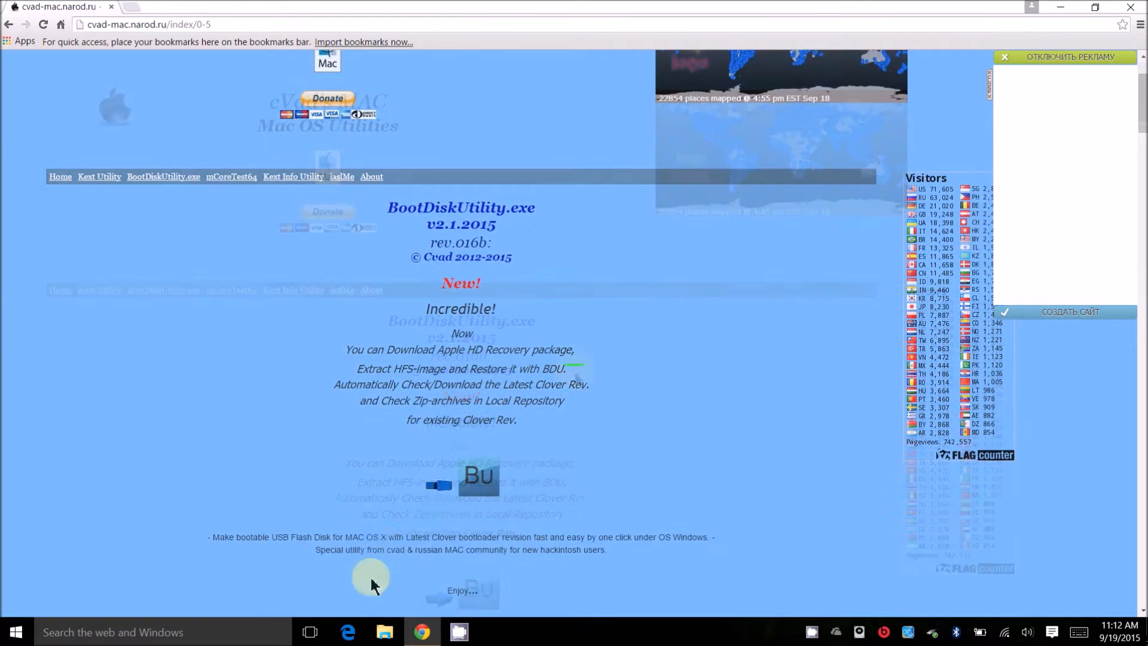
pyautogui.click(474, 491)
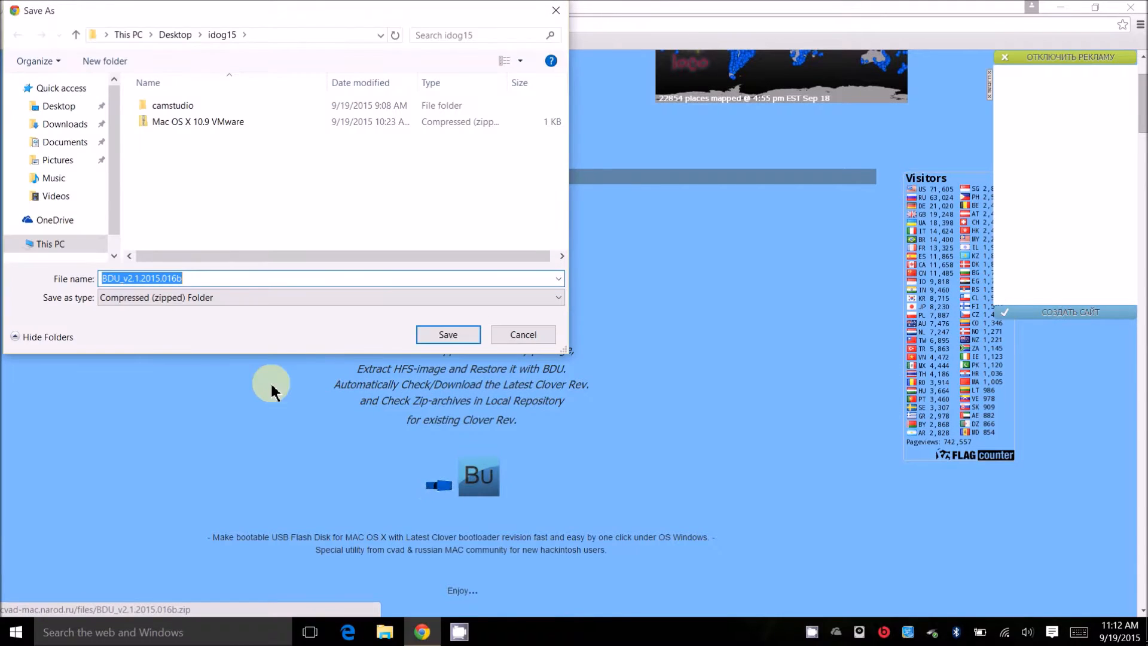
pyautogui.click(452, 336)
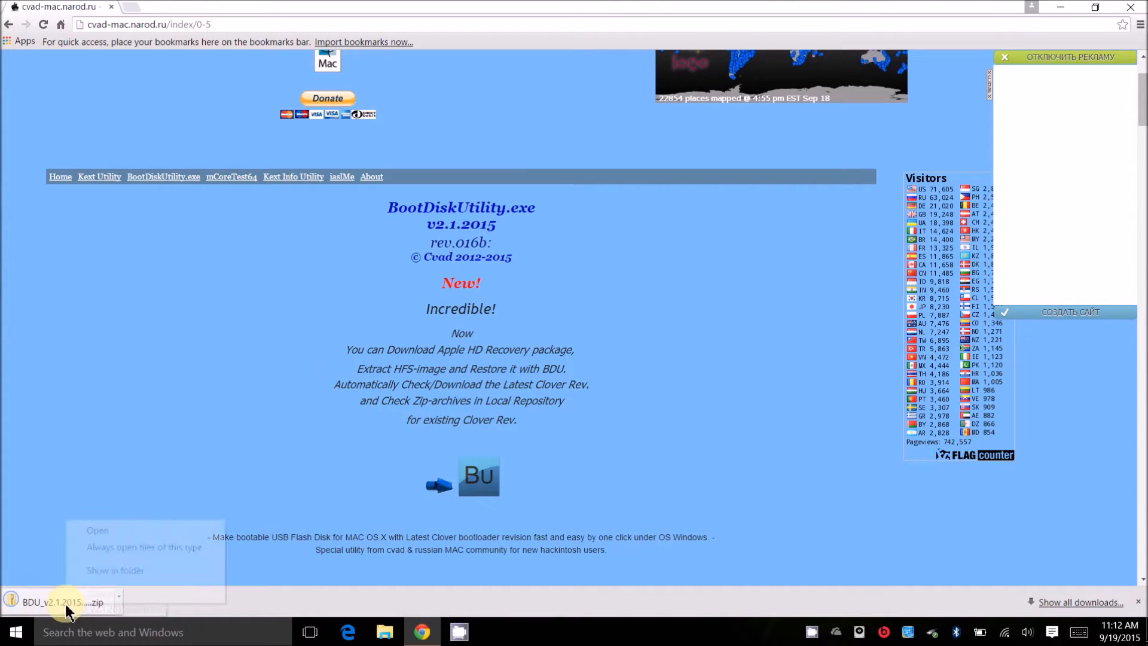
# Show the downloaded BDU_v2.1.2015.016b archive in its folder and extract its contents there with 7-Zip.
pyautogui.rightClick(67, 601)
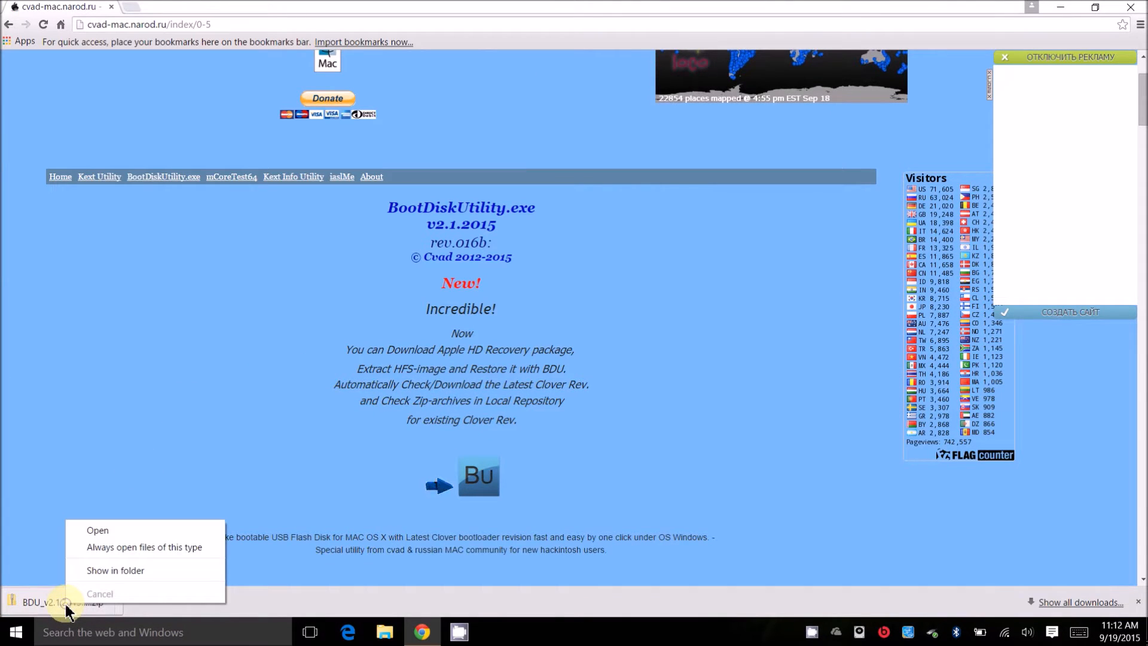
pyautogui.click(126, 570)
pyautogui.rightClick(234, 157)
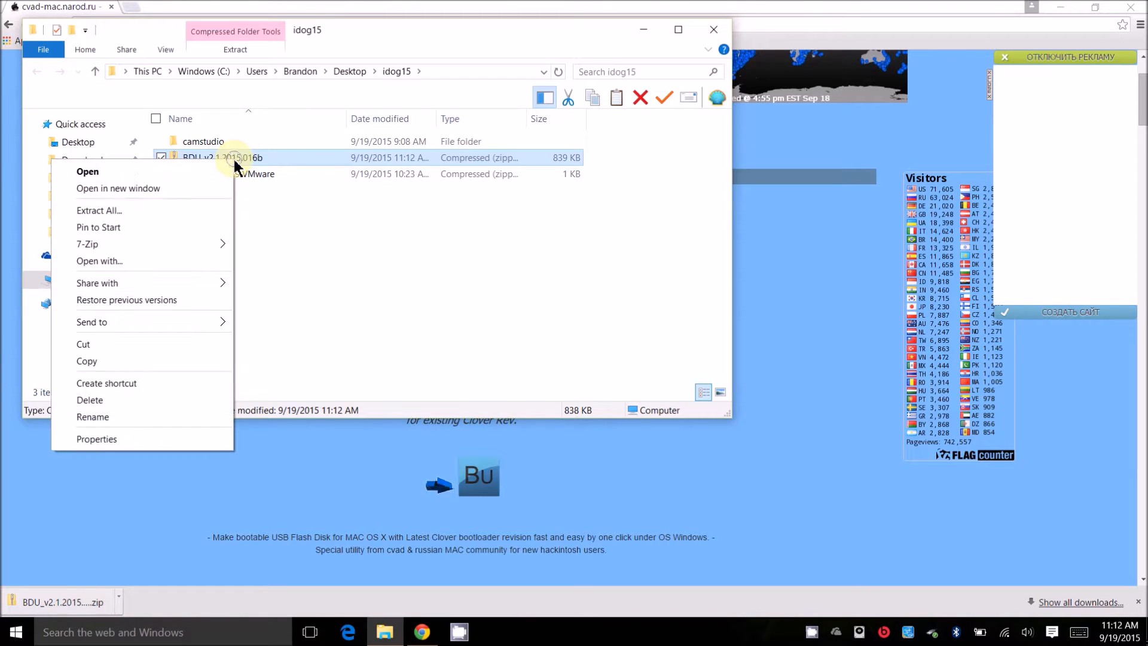
pyautogui.moveTo(184, 245)
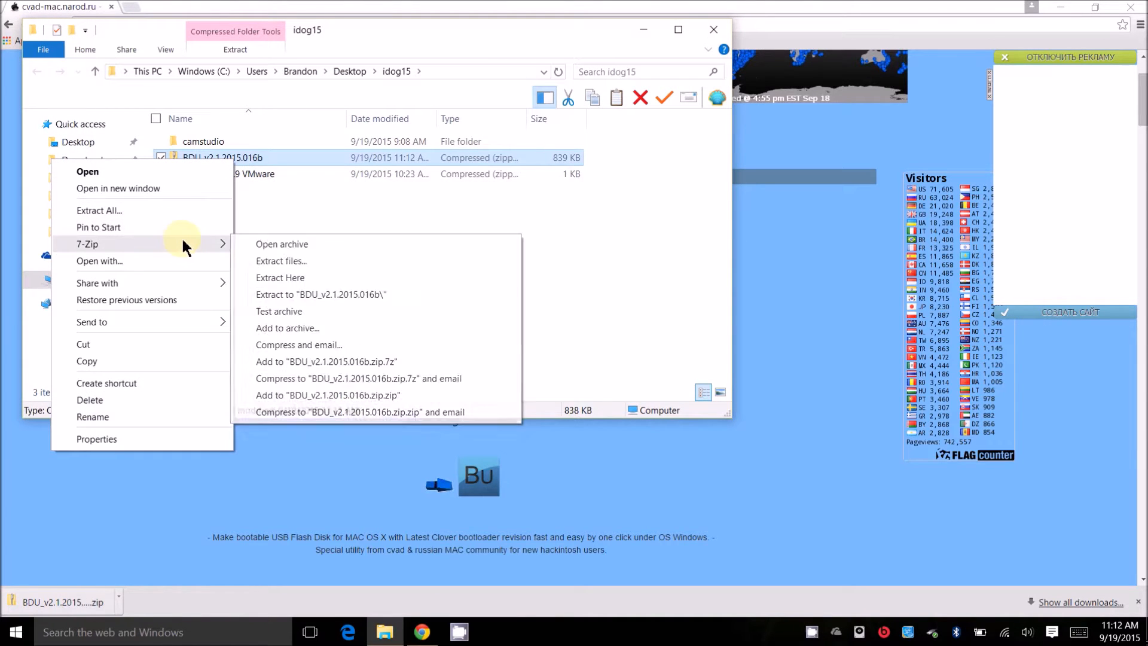
pyautogui.click(280, 278)
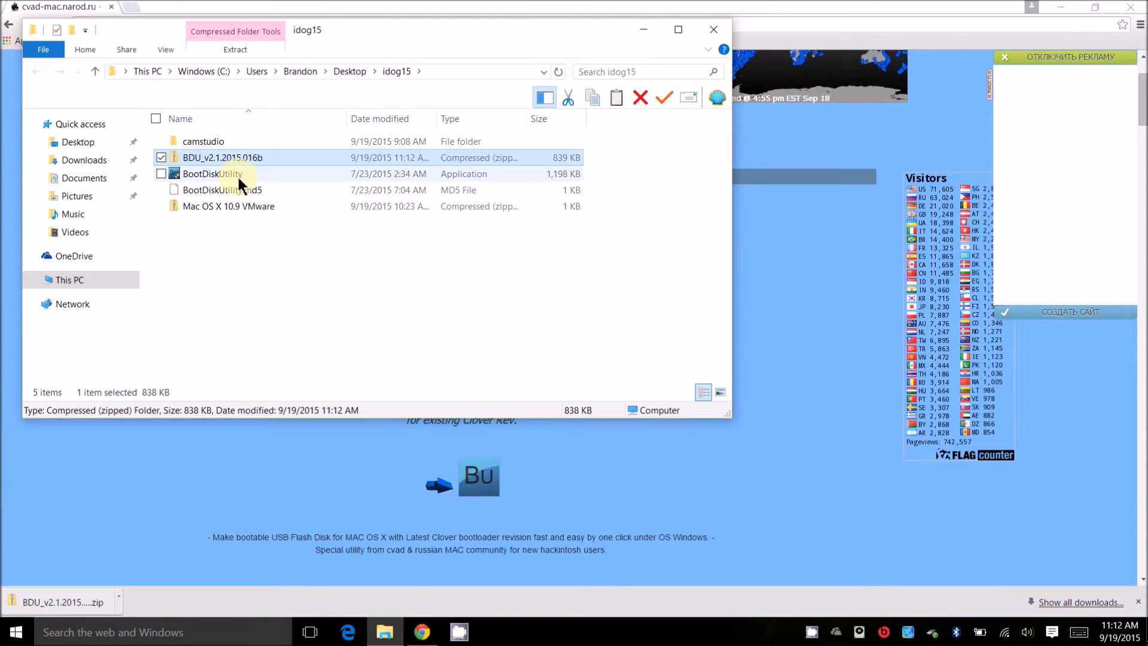
# Run the extracted BootDiskUtility application as administrator and close the browser behind it.
pyautogui.click(161, 174)
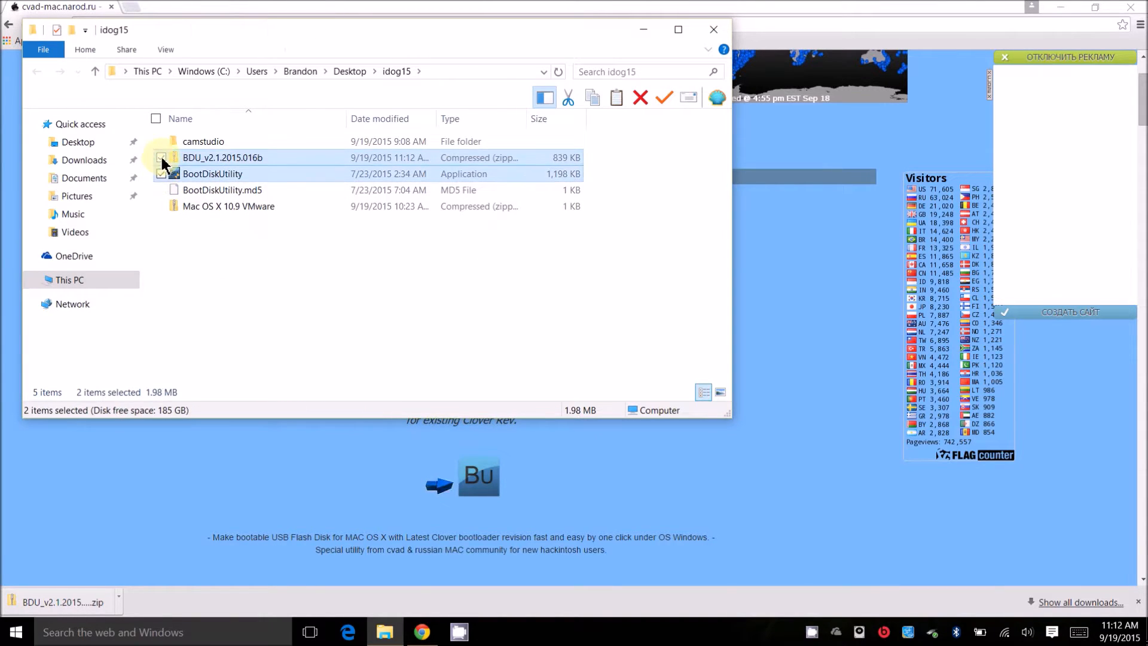
pyautogui.click(161, 157)
pyautogui.rightClick(213, 175)
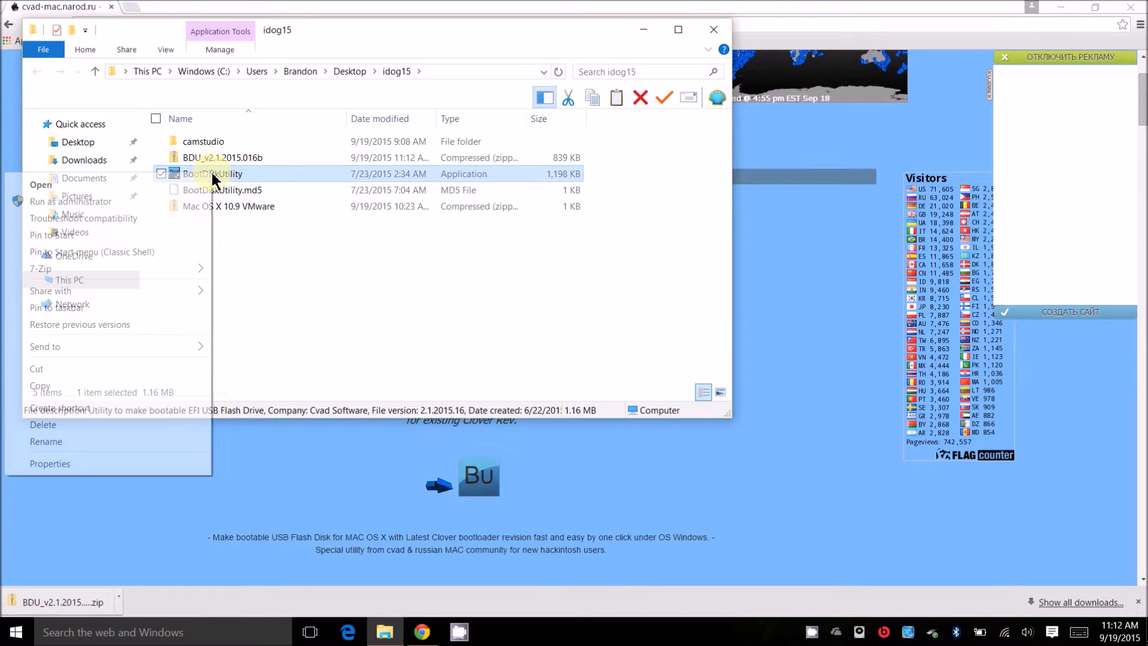
pyautogui.click(192, 203)
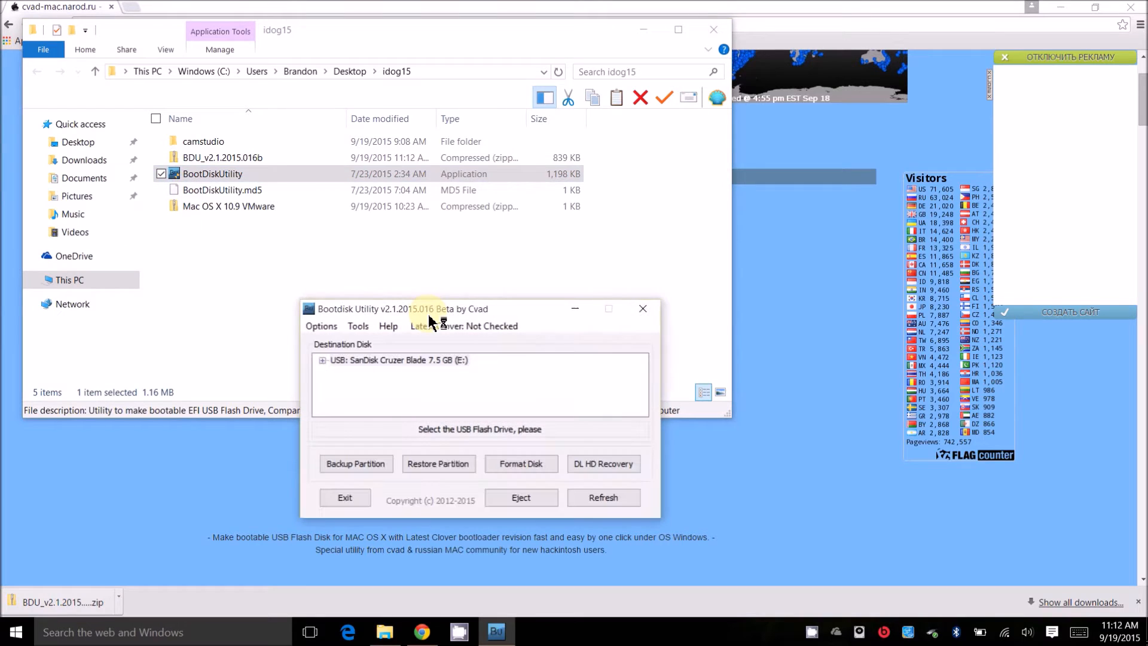
pyautogui.click(1130, 7)
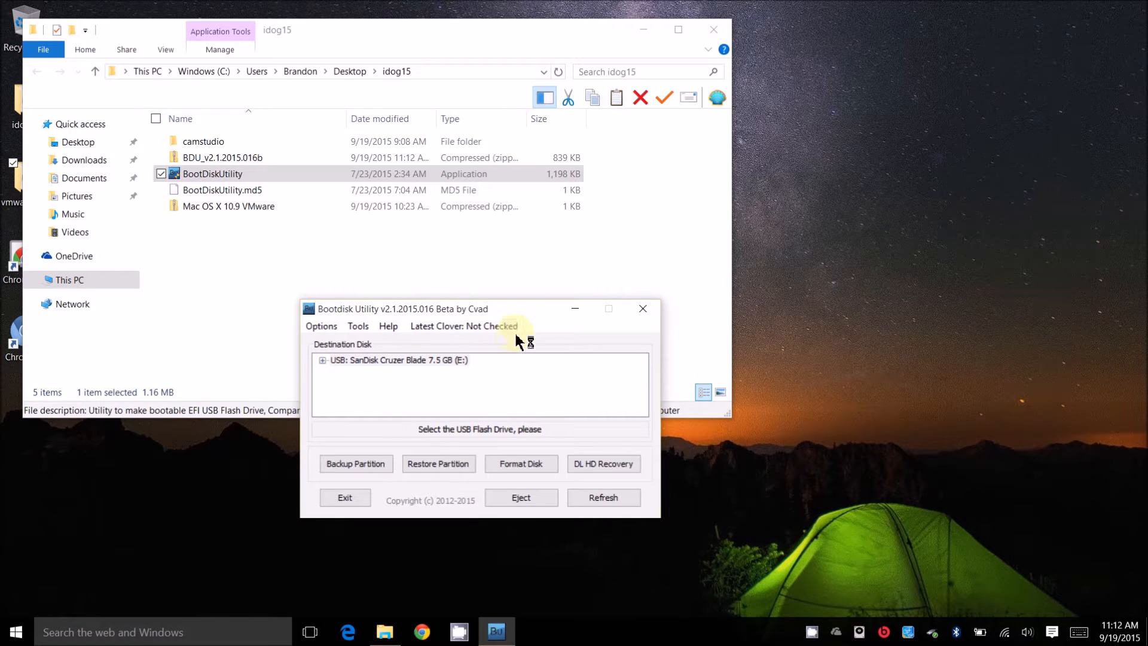
pyautogui.moveTo(532, 305); pyautogui.dragTo(543, 210)
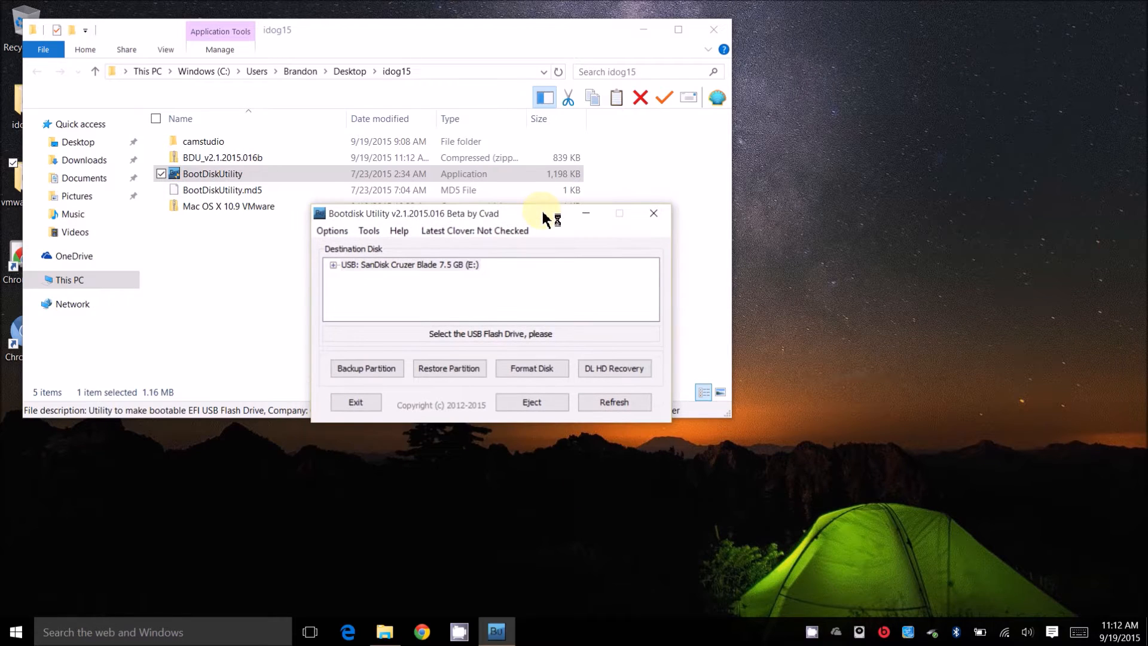
# Accept the configuration with Clover boot records and a 200 MB boot partition, and start formatting the SanDisk Cruzer Blade USB drive.
pyautogui.click(416, 269)
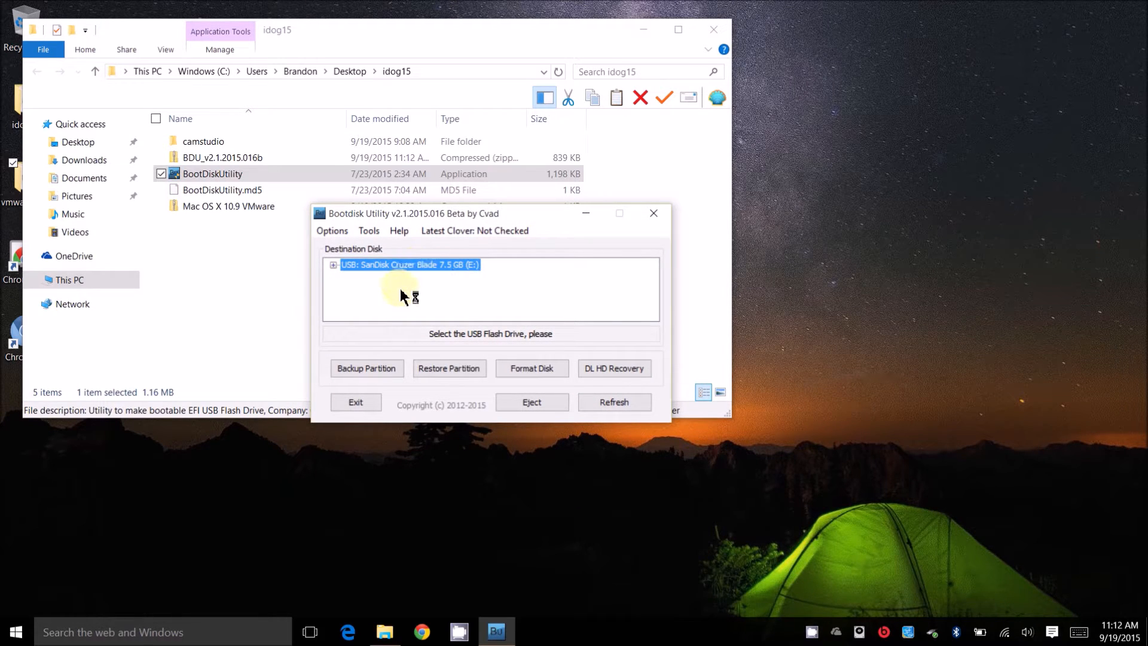
pyautogui.click(332, 231)
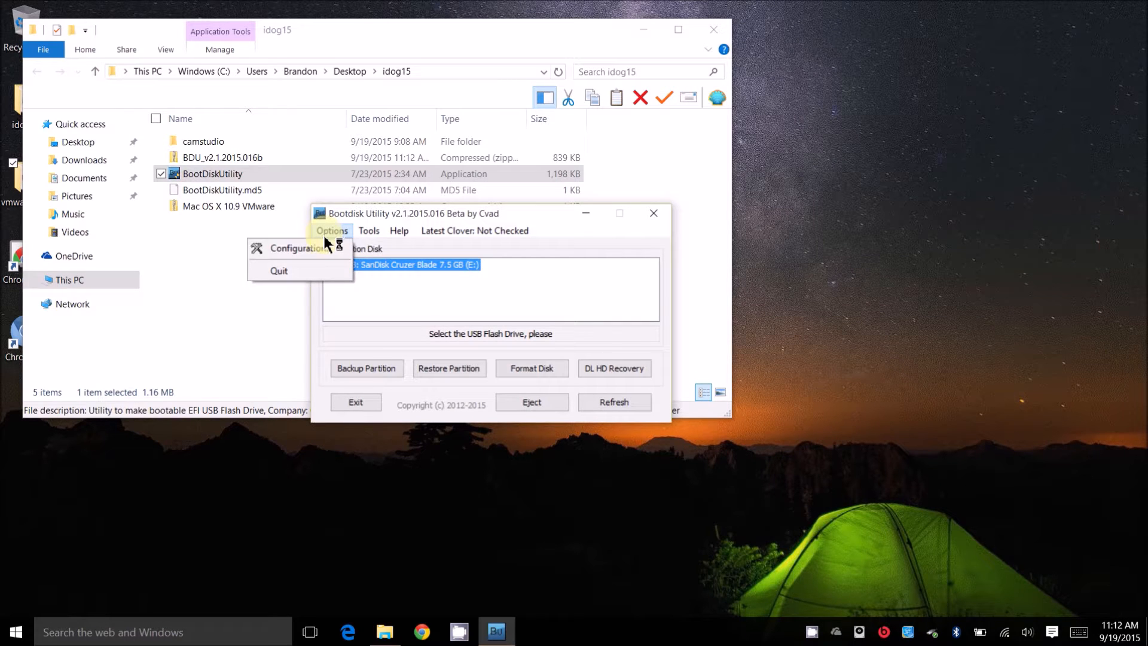
pyautogui.click(320, 251)
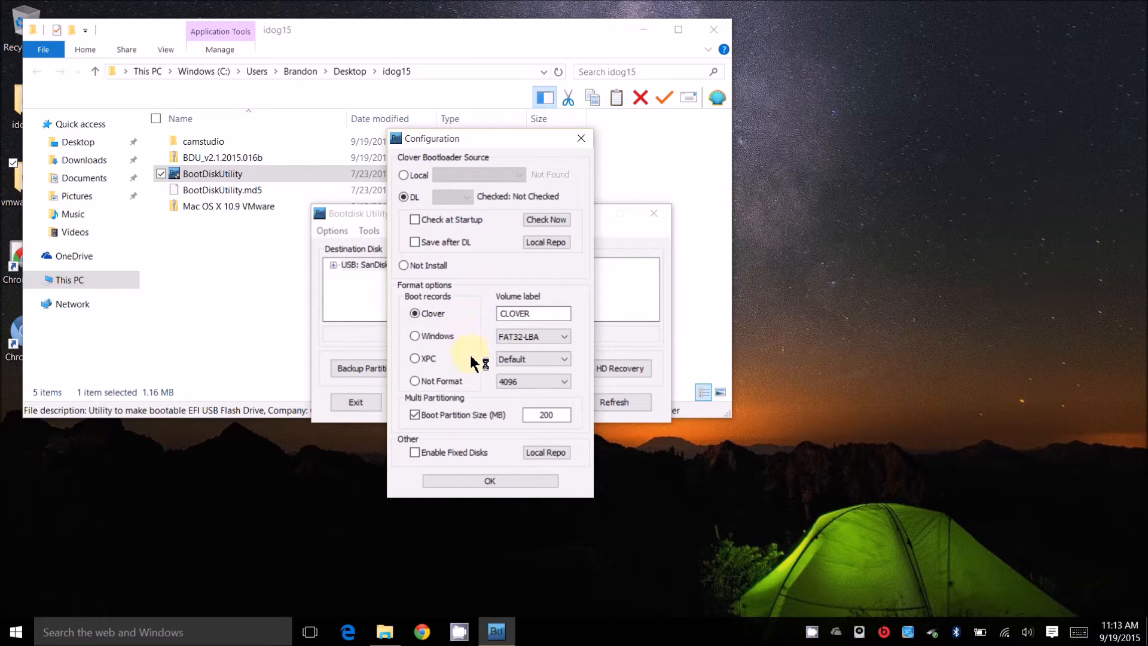
pyautogui.click(569, 418)
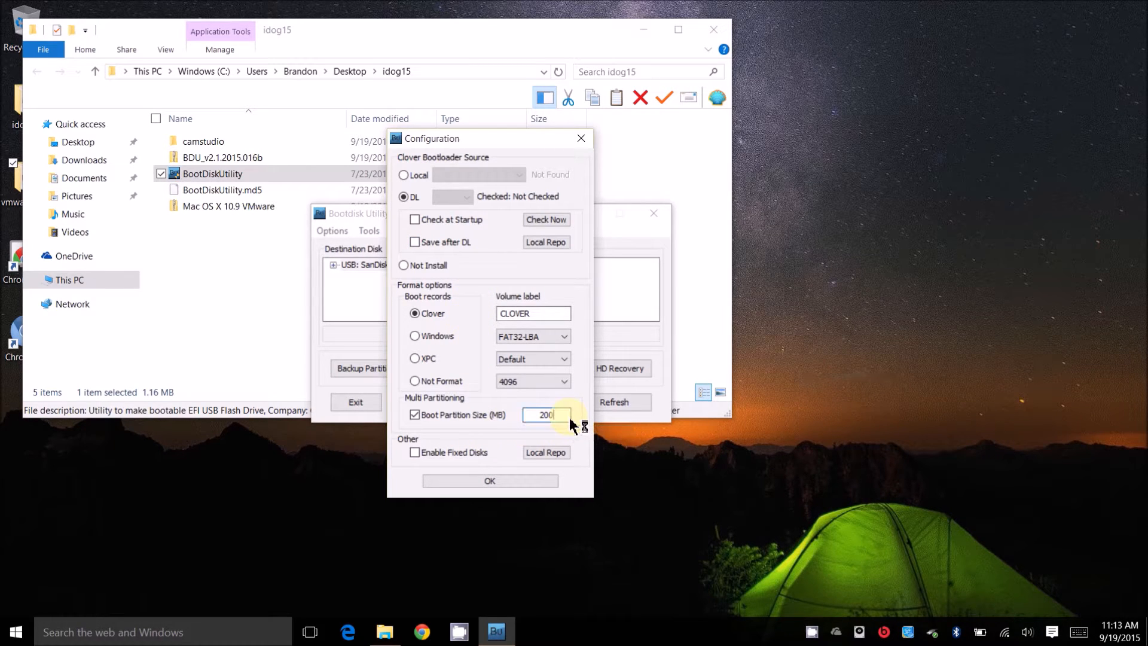
pyautogui.click(454, 479)
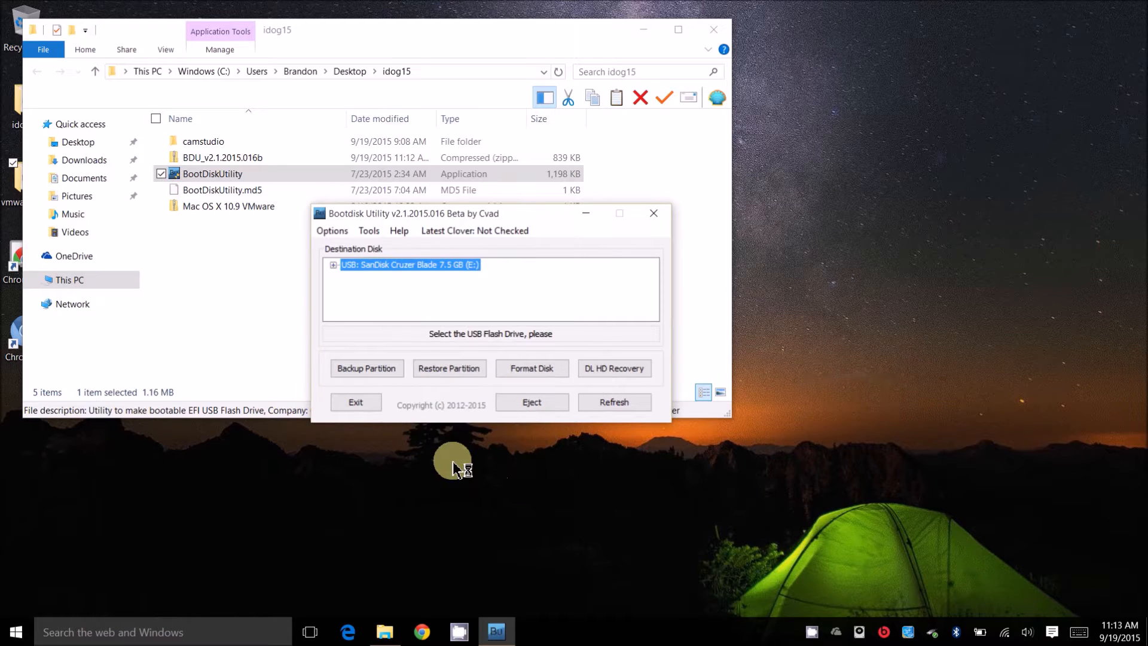
pyautogui.click(538, 368)
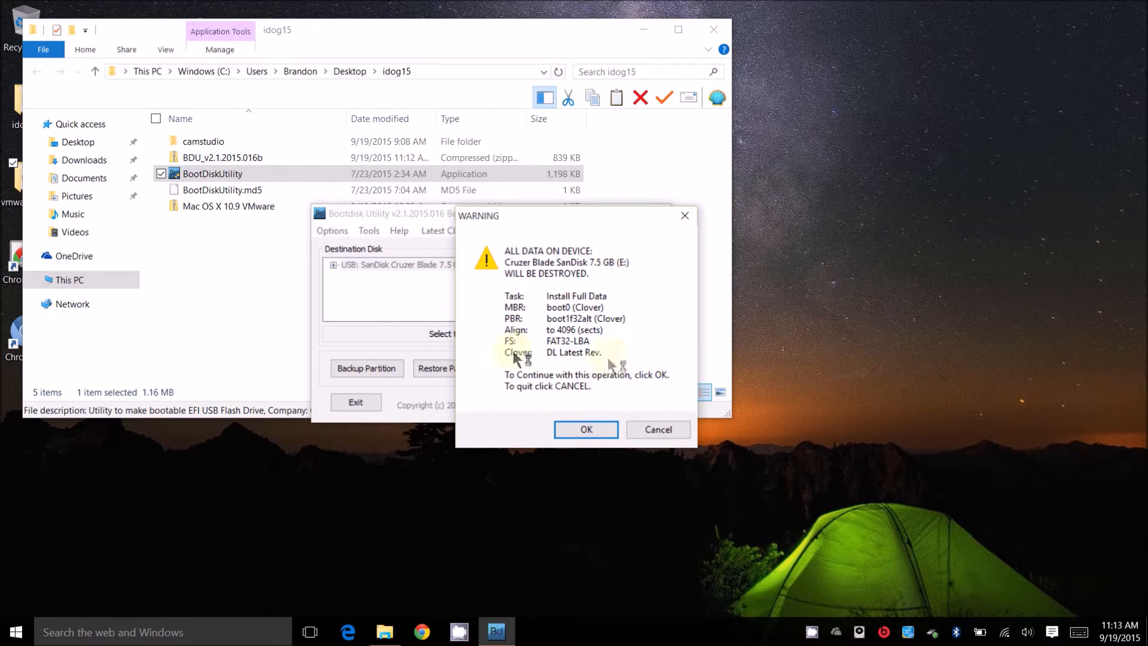
pyautogui.click(598, 429)
# Quick-format Local Disk (F:) as FAT32 with a 4096-byte allocation unit size and close the format dialog.
pyautogui.click(606, 328)
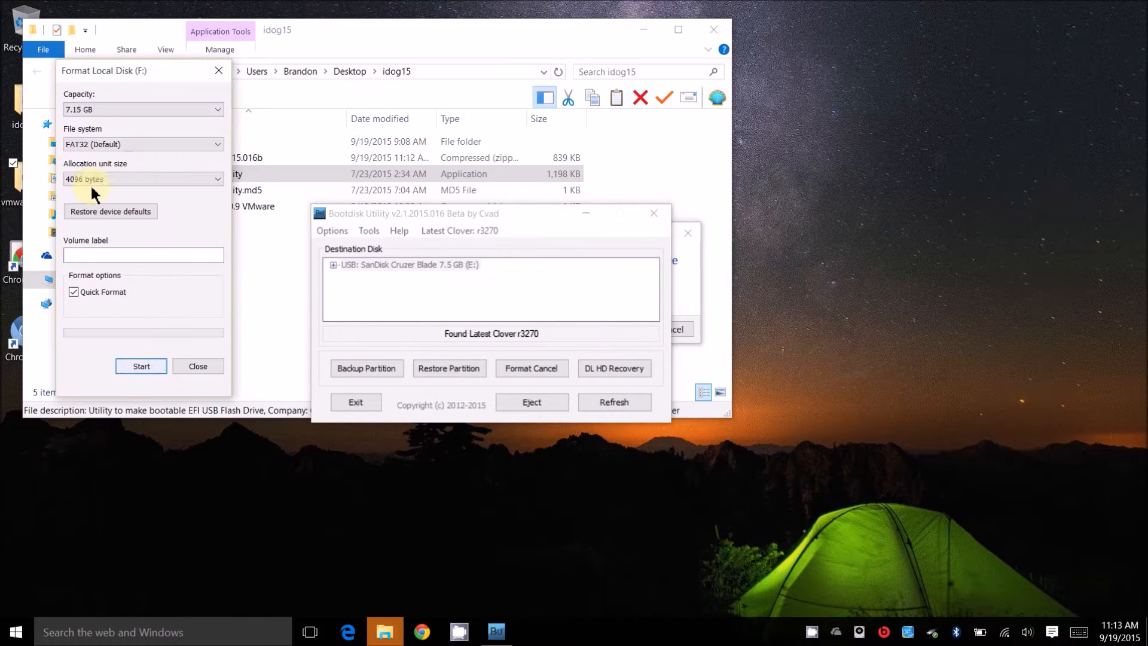
pyautogui.click(142, 365)
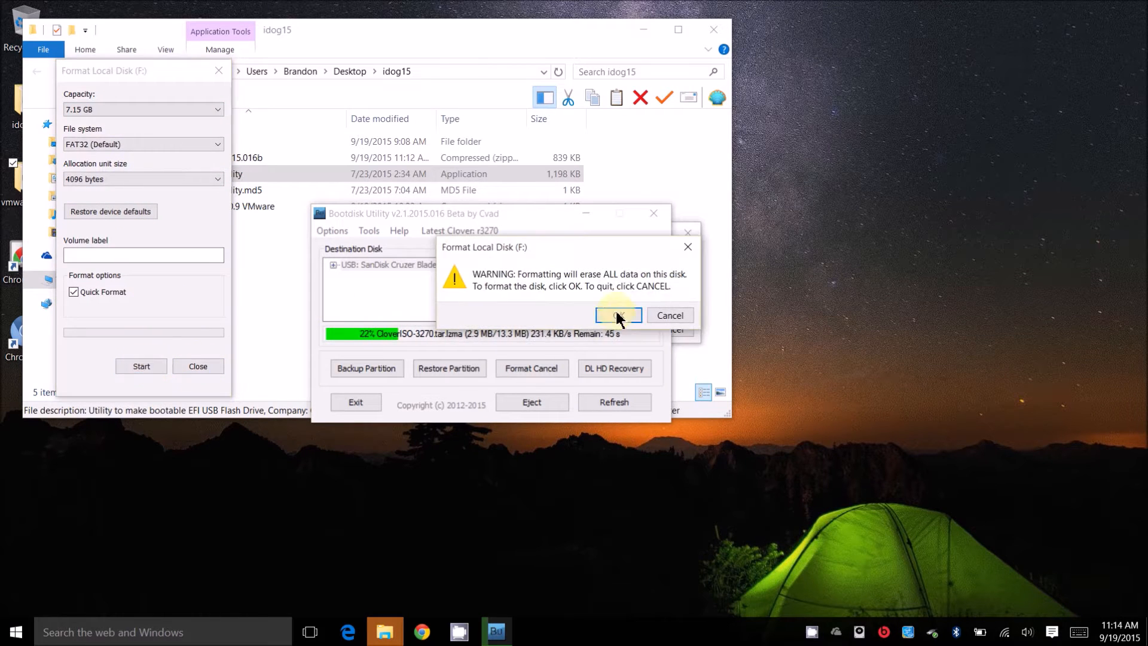
pyautogui.click(613, 314)
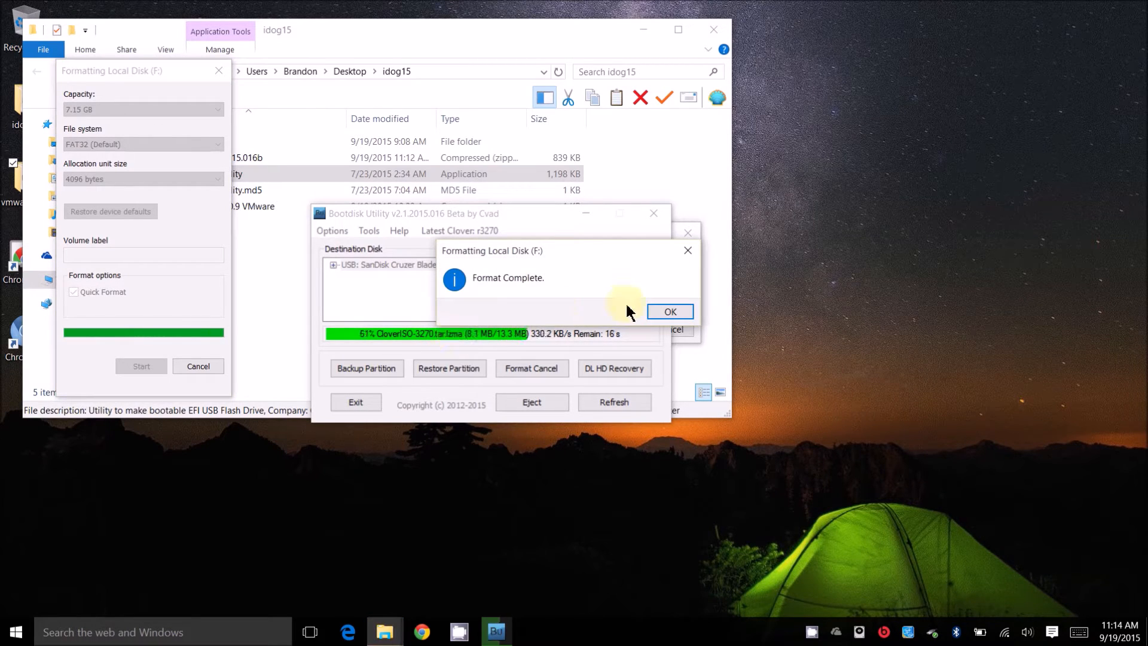
pyautogui.click(678, 318)
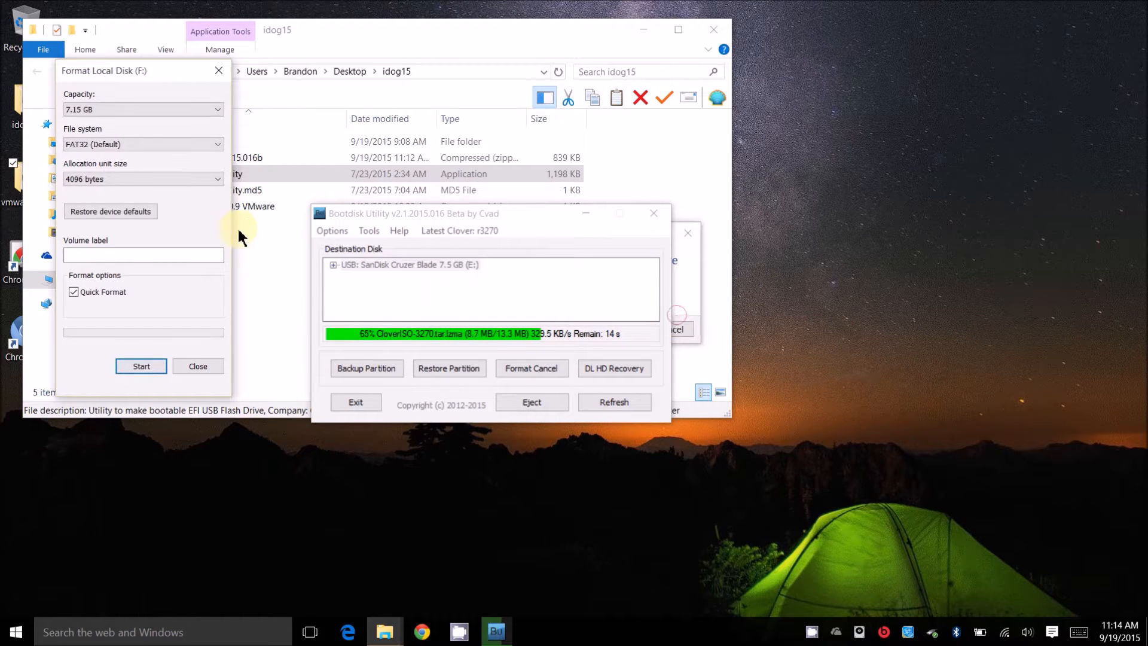
pyautogui.click(213, 72)
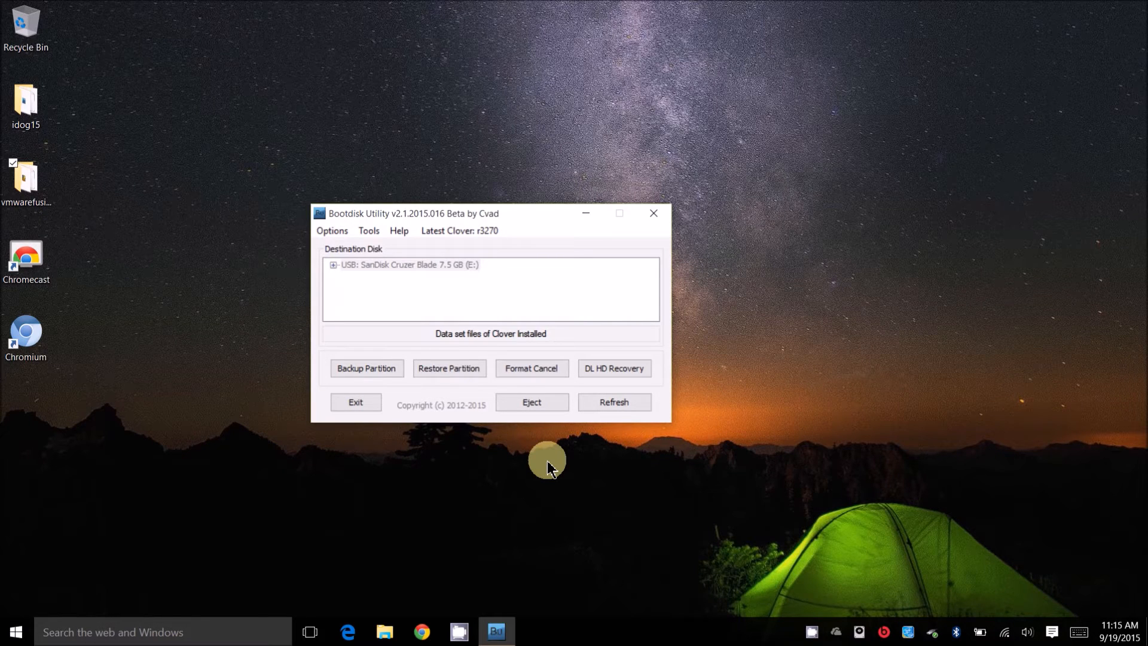
# Expand the USB drive's partitions in the utility and open the EFI\CLOVER folder on the CLOVER (E:) drive in File Explorer.
pyautogui.click(336, 262)
pyautogui.click(406, 279)
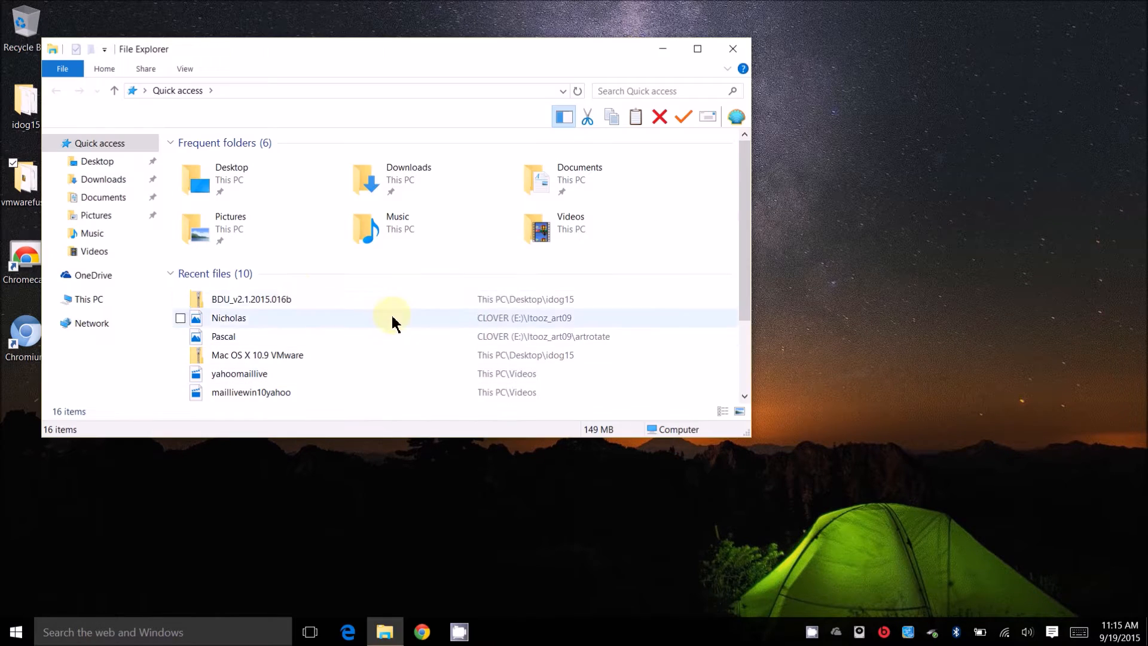
pyautogui.click(87, 298)
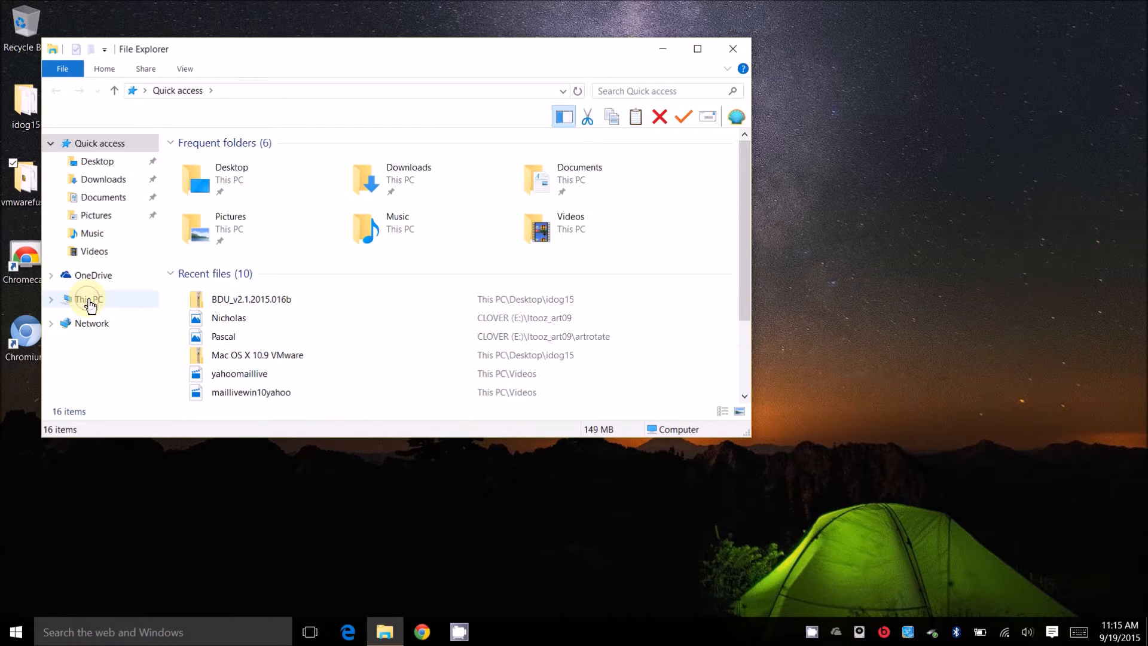
pyautogui.doubleClick(673, 292)
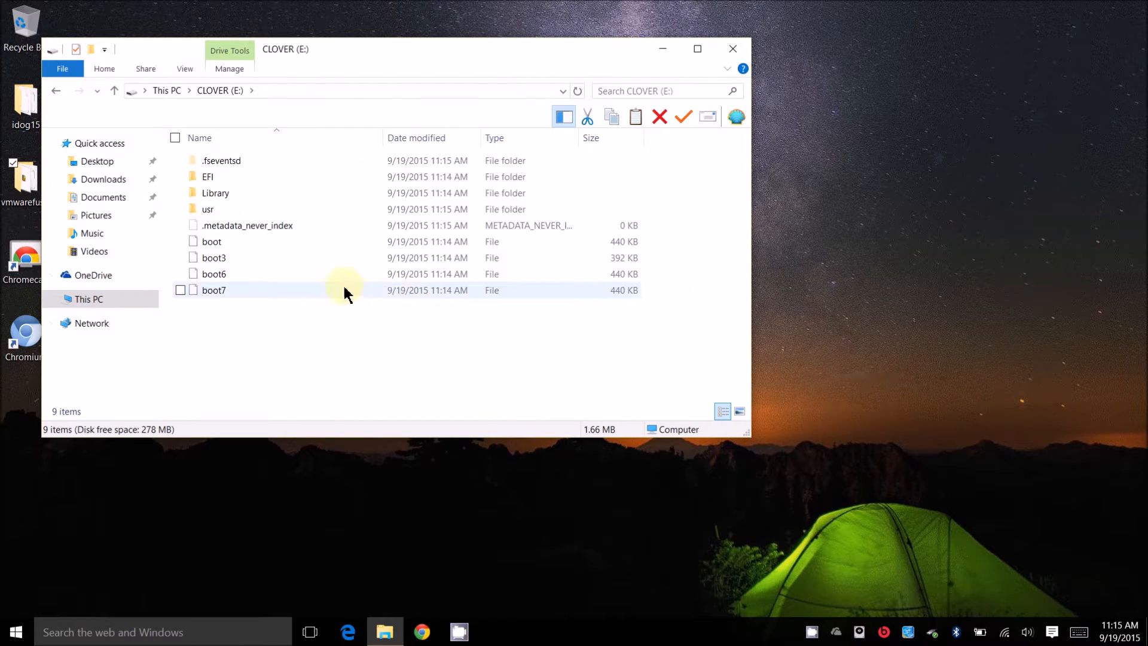
pyautogui.doubleClick(263, 178)
pyautogui.doubleClick(264, 178)
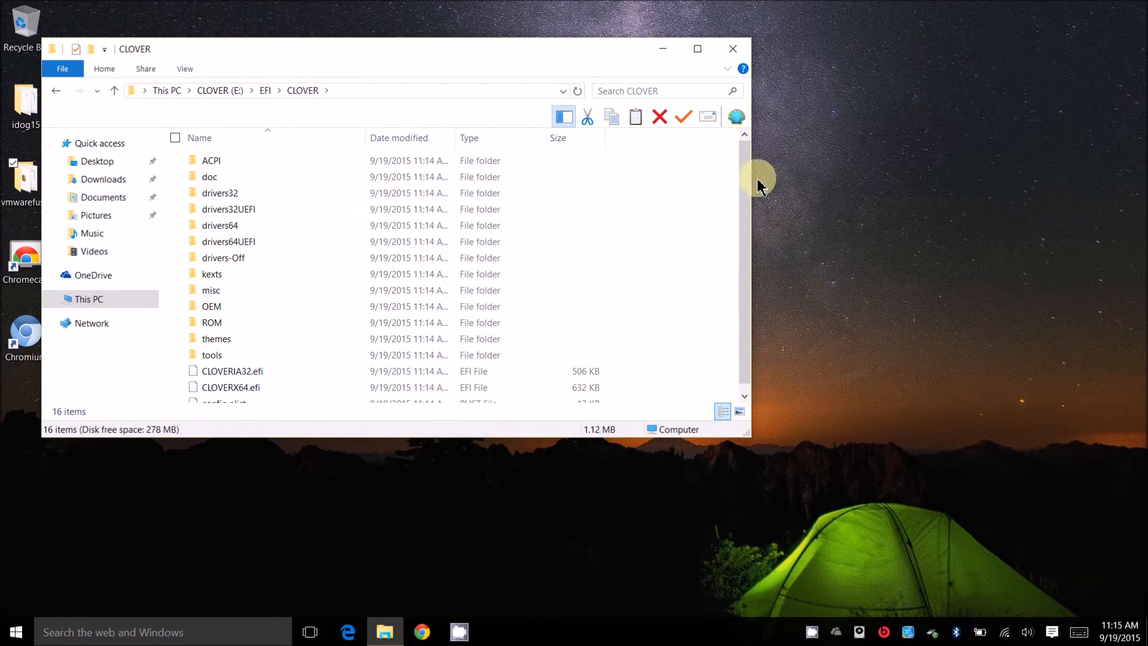
# Examine the ACPI\patched and drivers64UEFI folders on the USB drive and return to the CLOVER folder.
pyautogui.moveTo(746, 179); pyautogui.dragTo(758, 245)
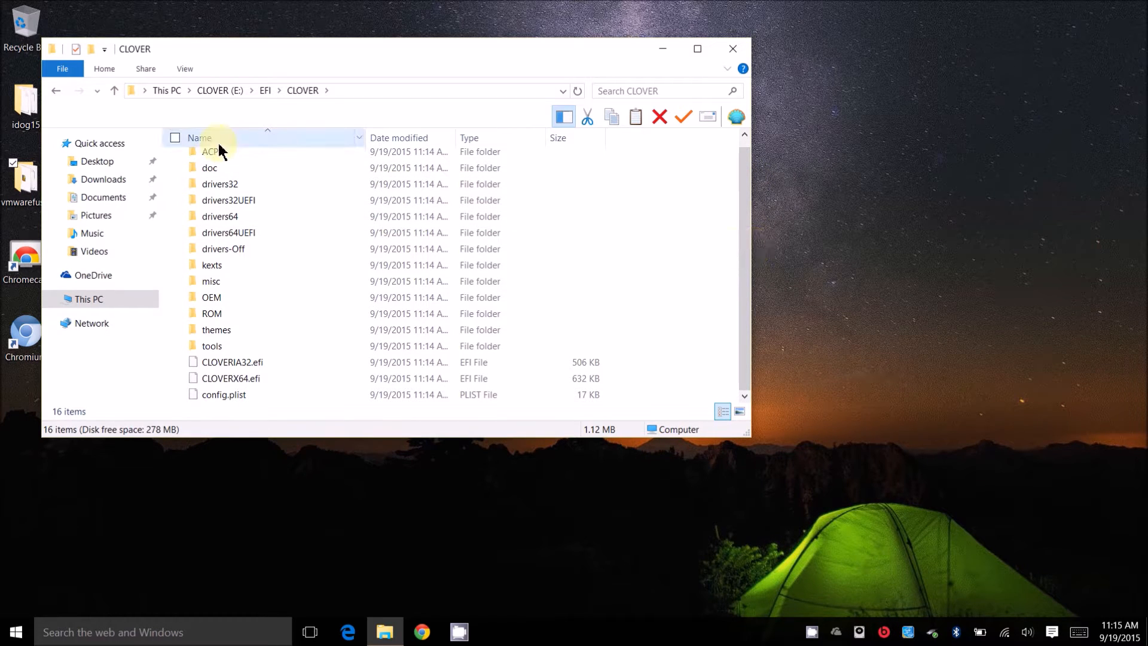
pyautogui.click(230, 156)
pyautogui.doubleClick(230, 157)
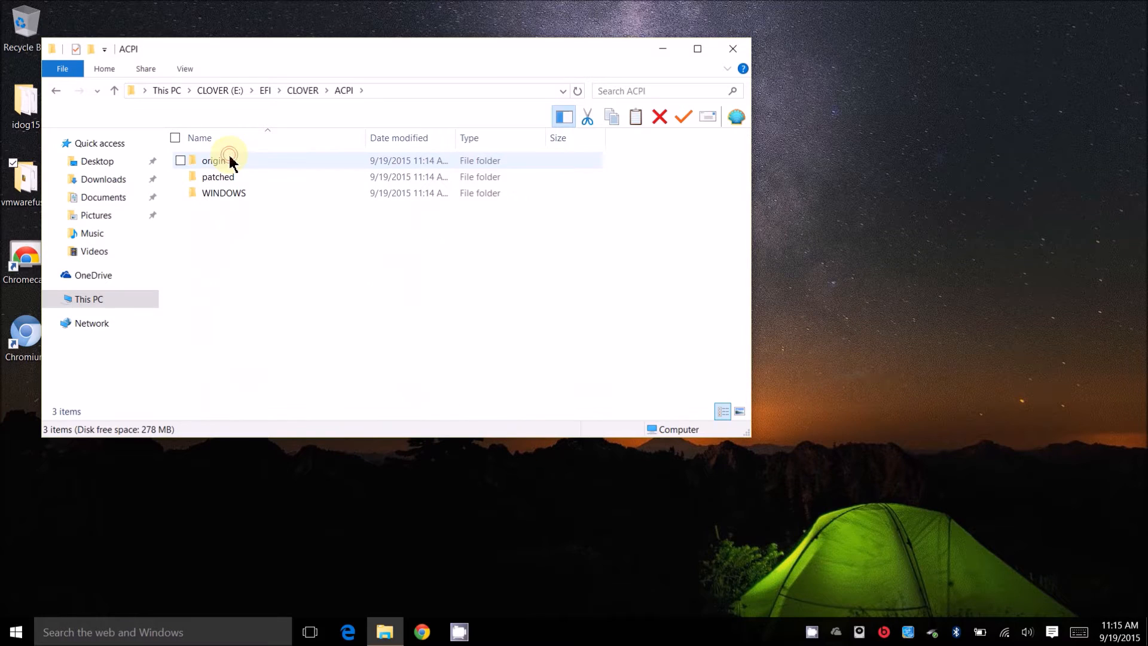
pyautogui.doubleClick(238, 179)
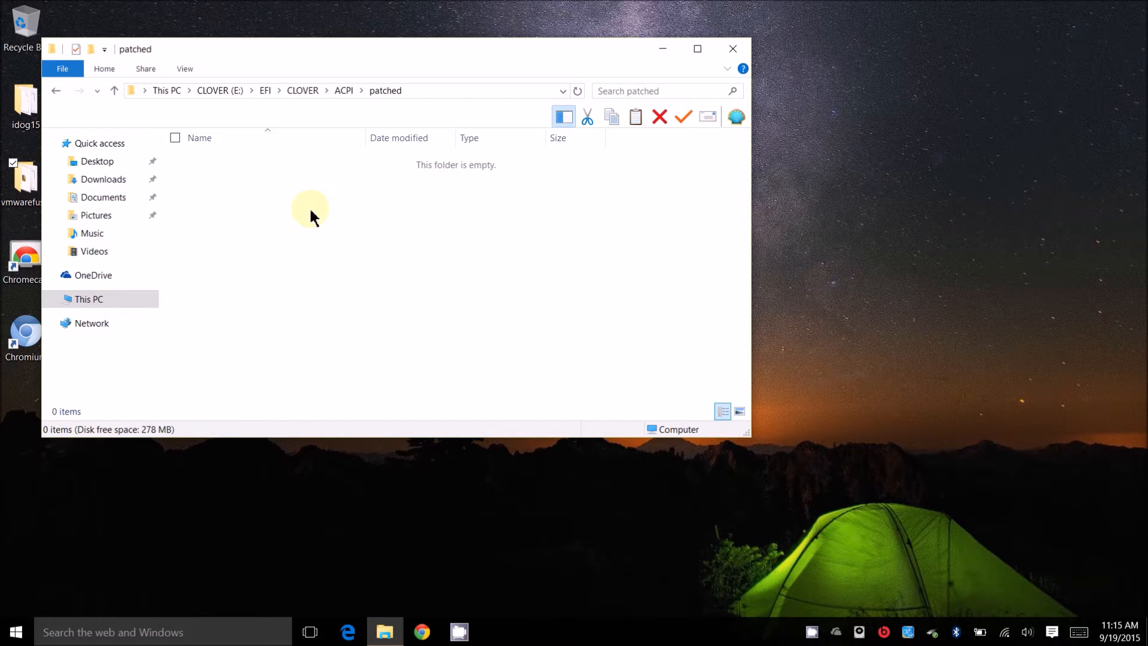
pyautogui.click(54, 91)
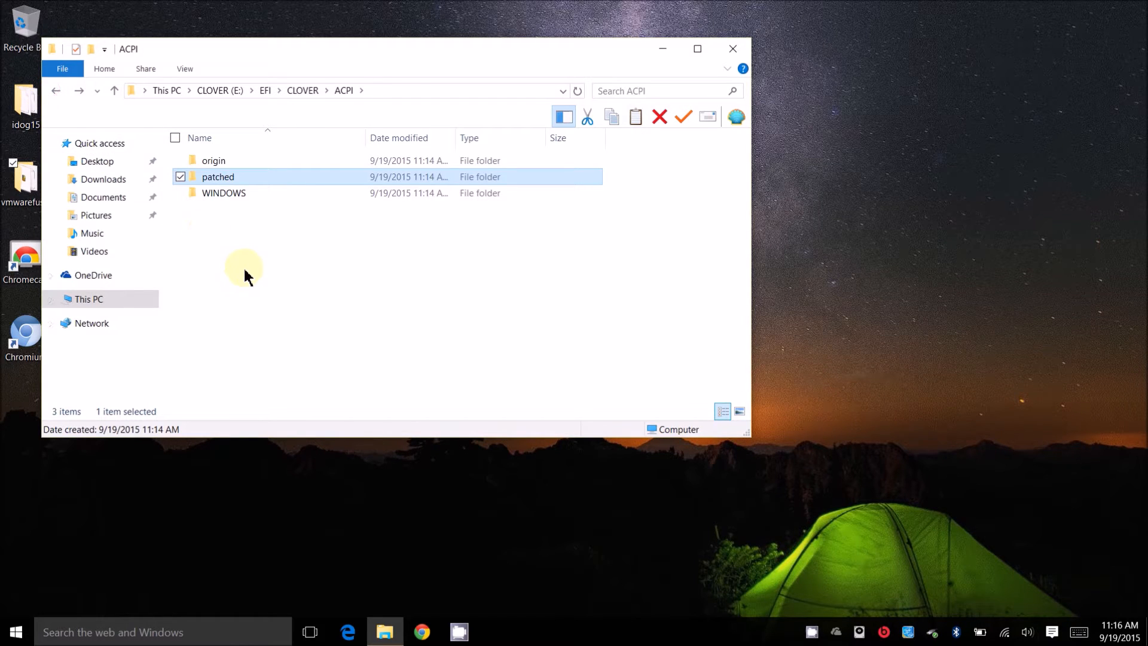
pyautogui.click(52, 93)
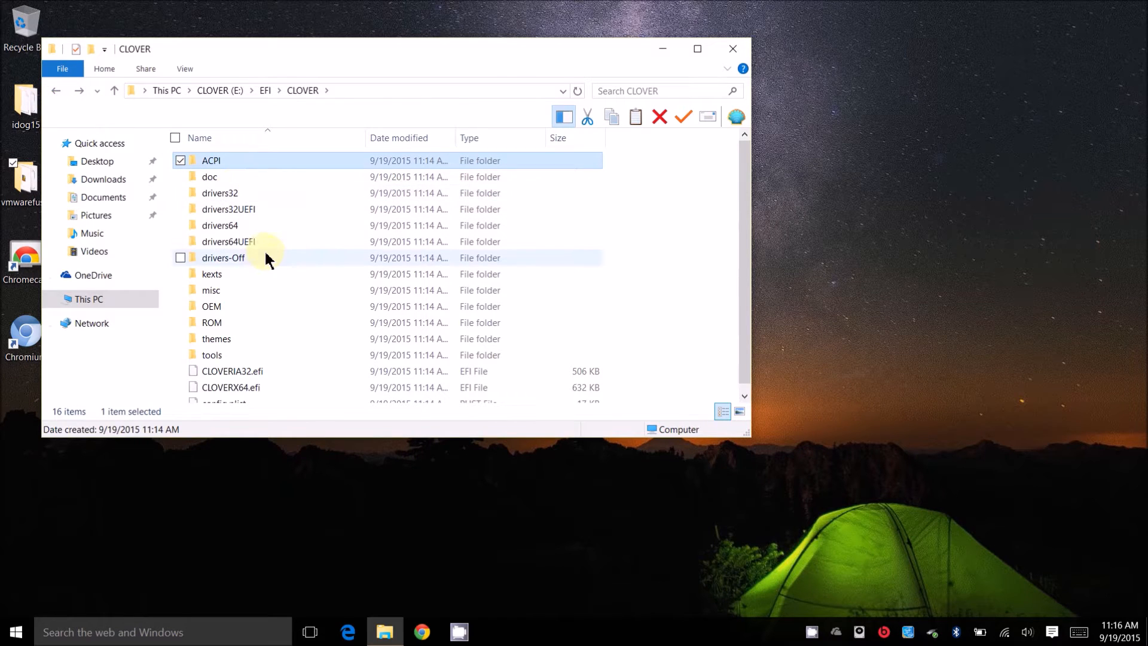
pyautogui.doubleClick(281, 242)
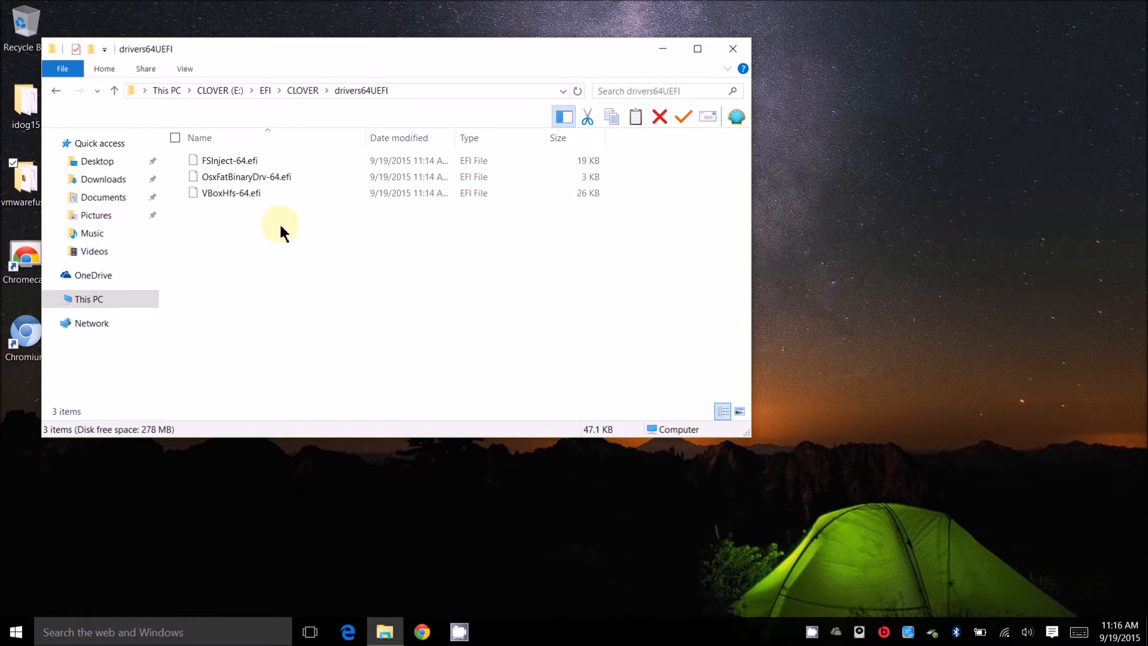
pyautogui.click(55, 91)
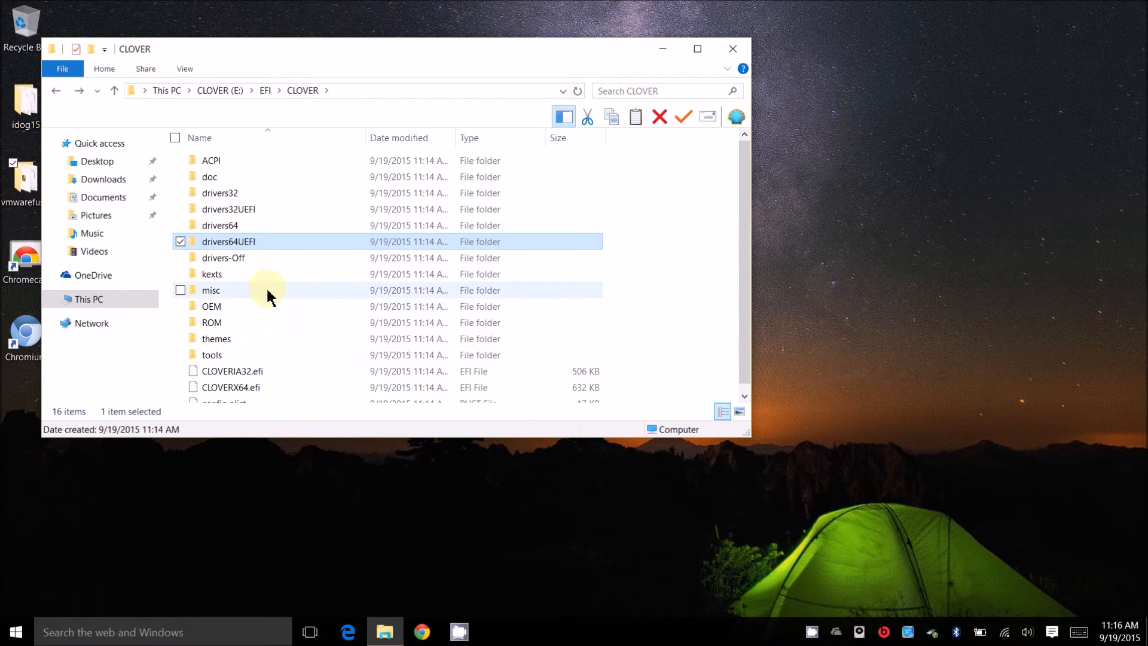
# Open config.plist from the CLOVER folder in Notepad++, maximize the window and look through the file down to the SMBIOS section.
pyautogui.click(299, 275)
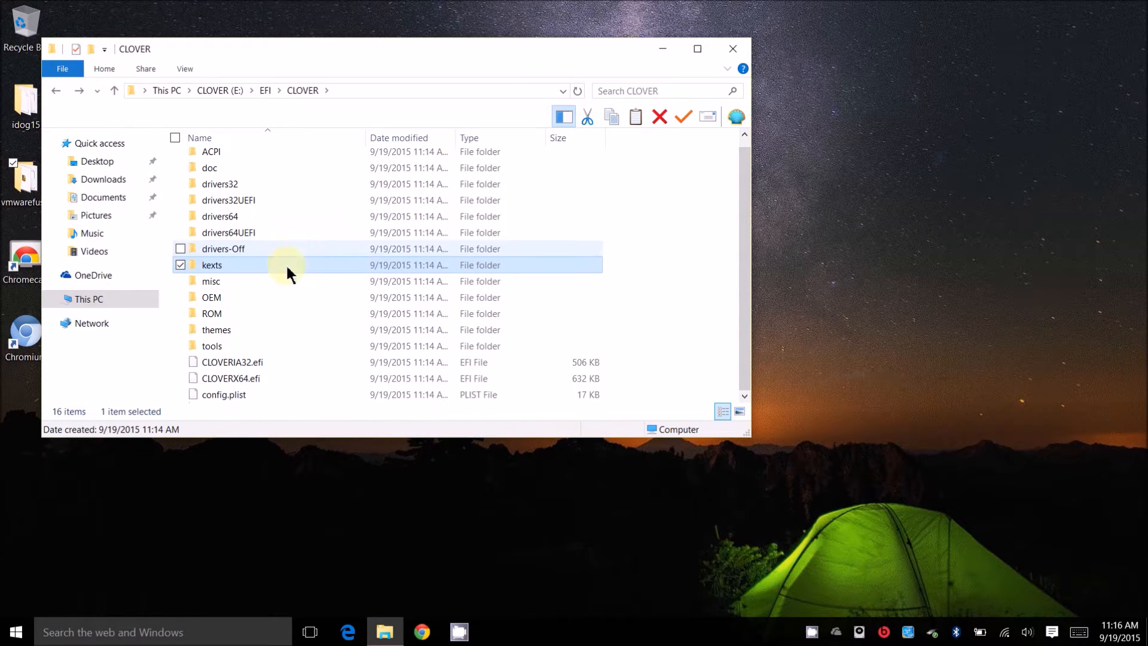
pyautogui.click(250, 396)
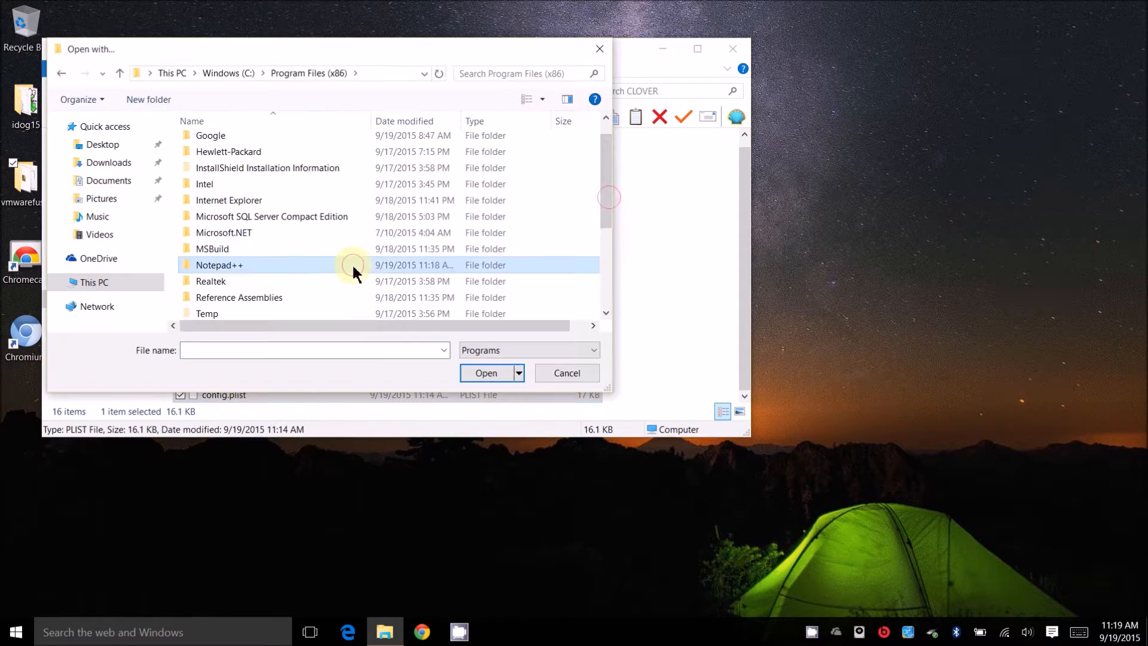
pyautogui.doubleClick(350, 264)
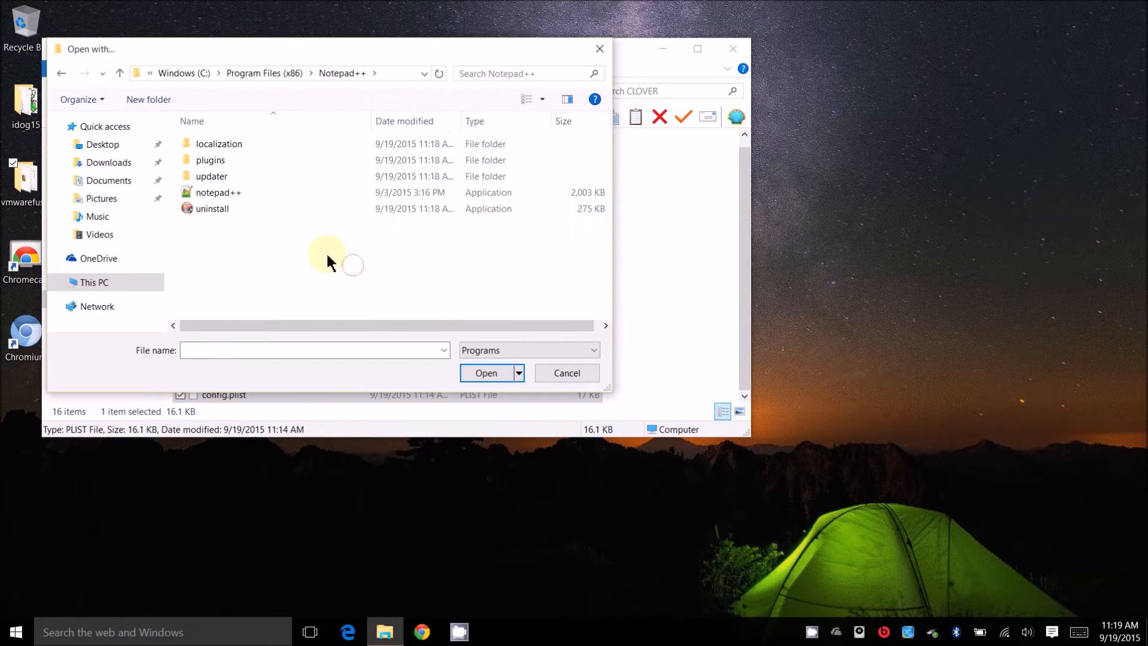
pyautogui.click(265, 194)
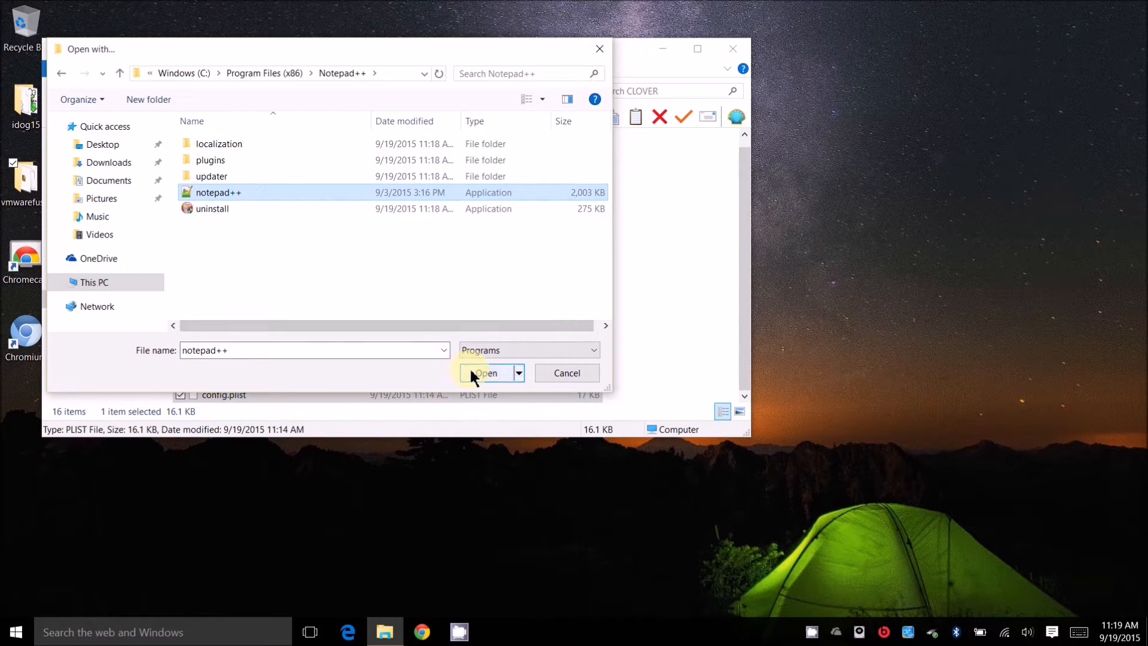
pyautogui.click(485, 373)
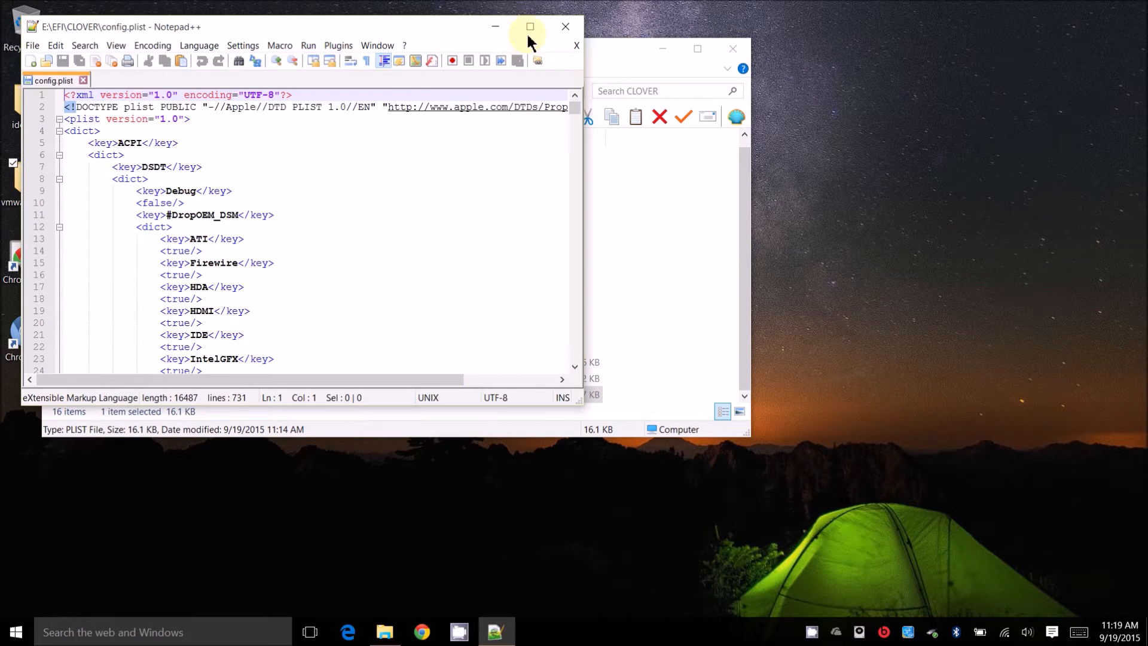
pyautogui.click(528, 33)
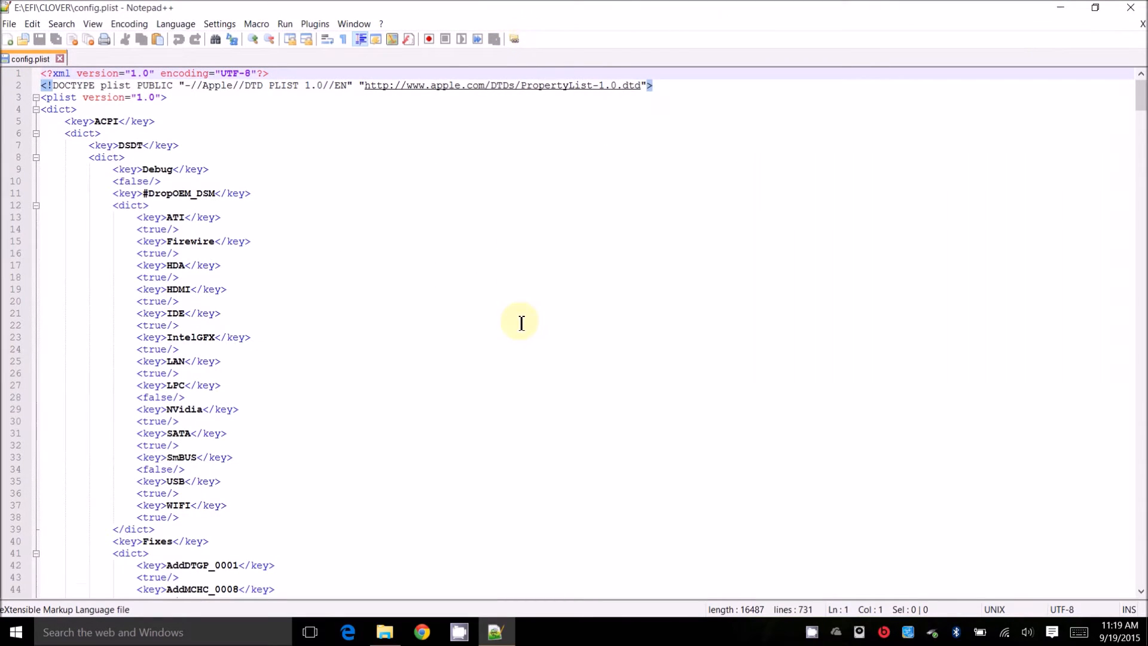
pyautogui.scroll(-18, 520, 321)
pyautogui.scroll(-20, 521, 323)
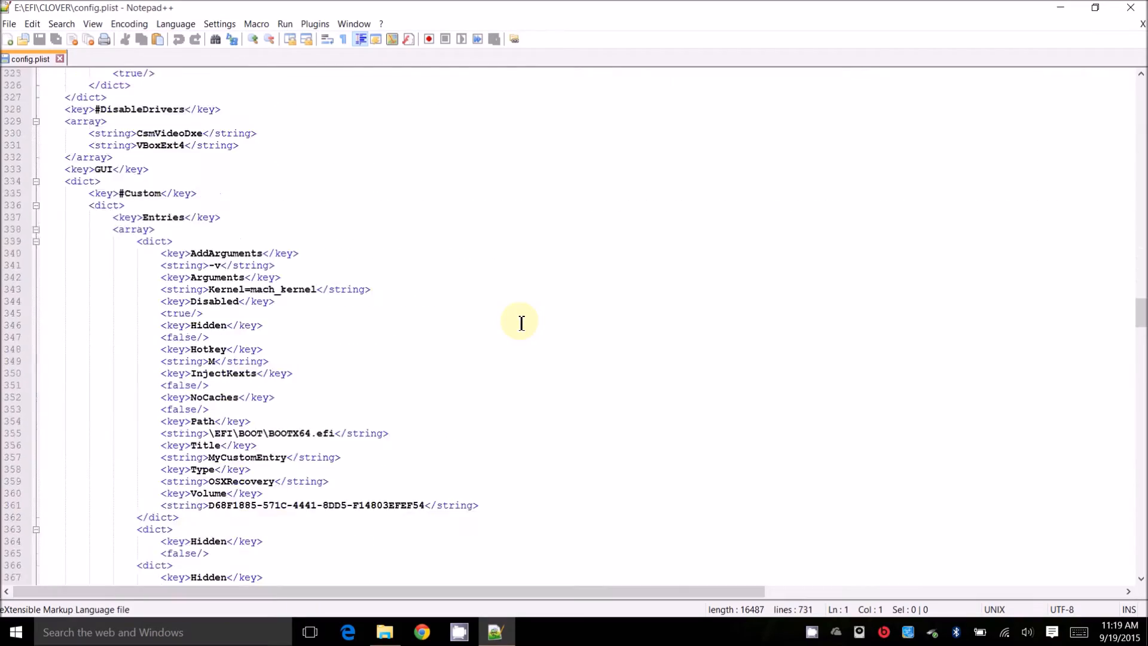
pyautogui.scroll(-20, 521, 322)
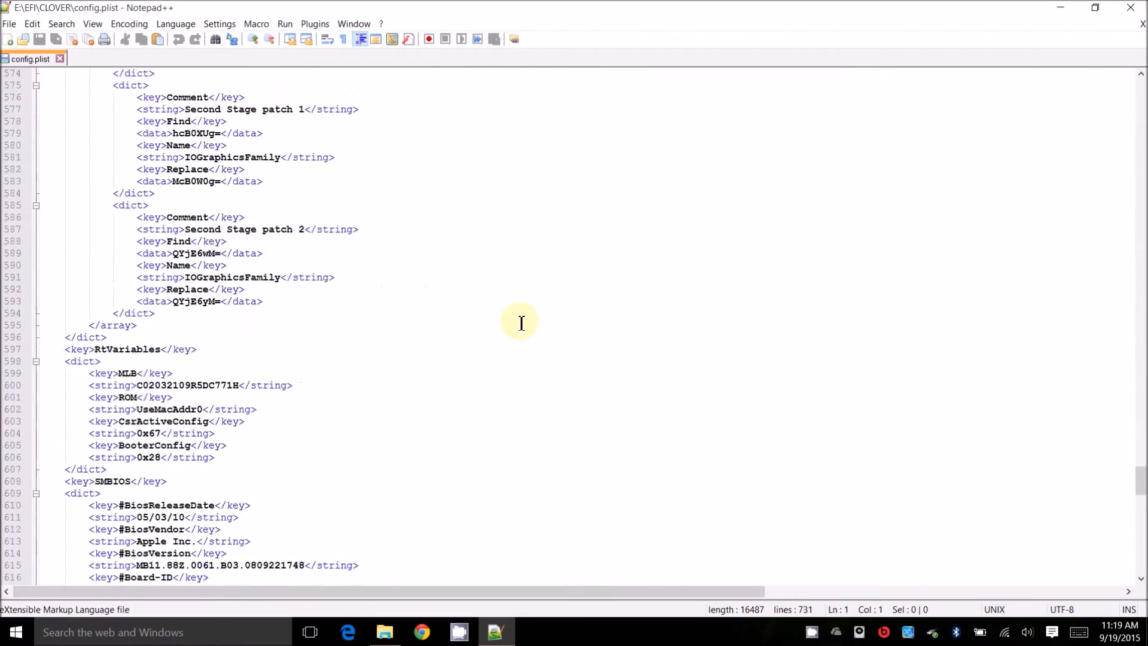
pyautogui.scroll(-15, 521, 322)
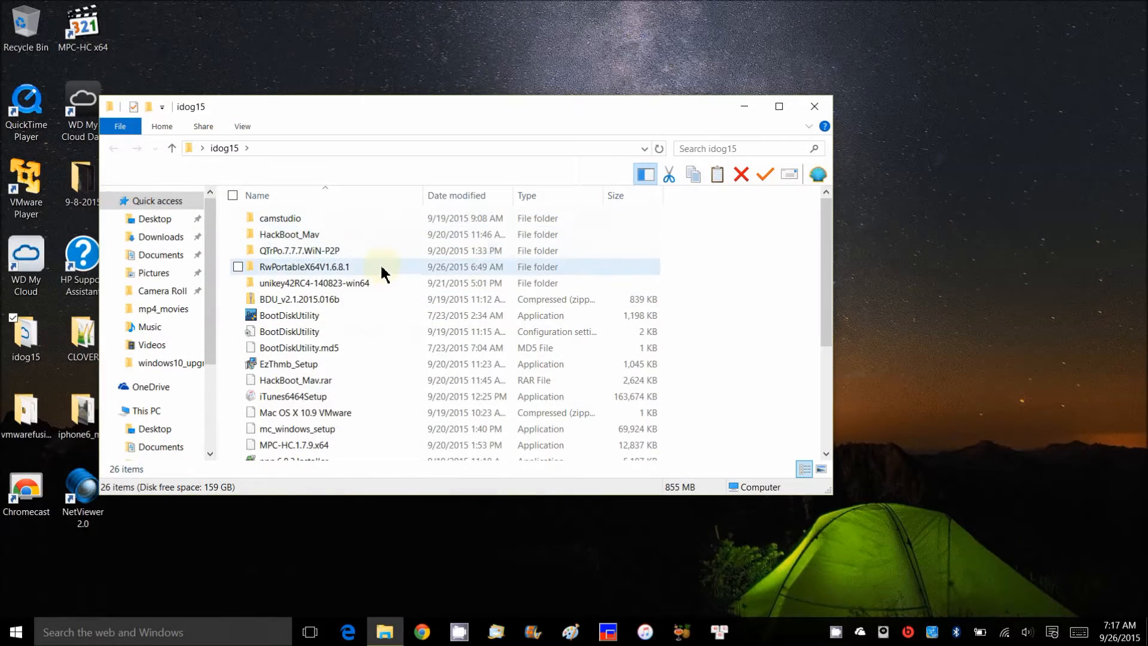
# Launch the Rw application from the RwPortableX64V1.6.8.1\Win64\Portable folder and show the ACPI tables.
pyautogui.doubleClick(382, 272)
pyautogui.doubleClick(340, 219)
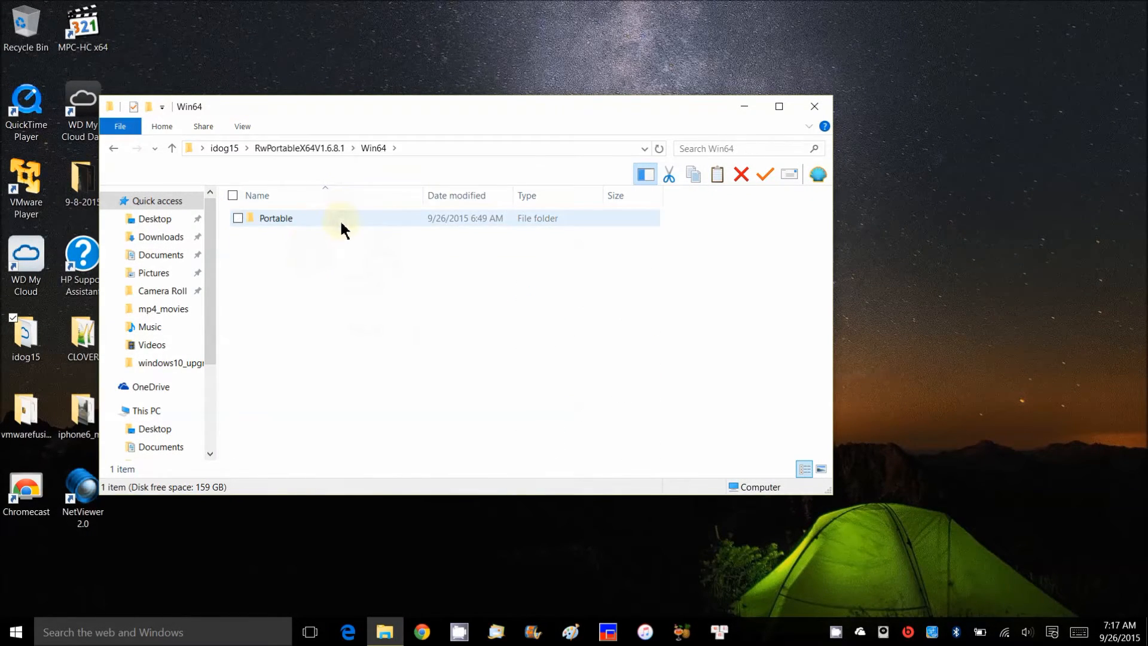
pyautogui.doubleClick(340, 219)
pyautogui.click(321, 361)
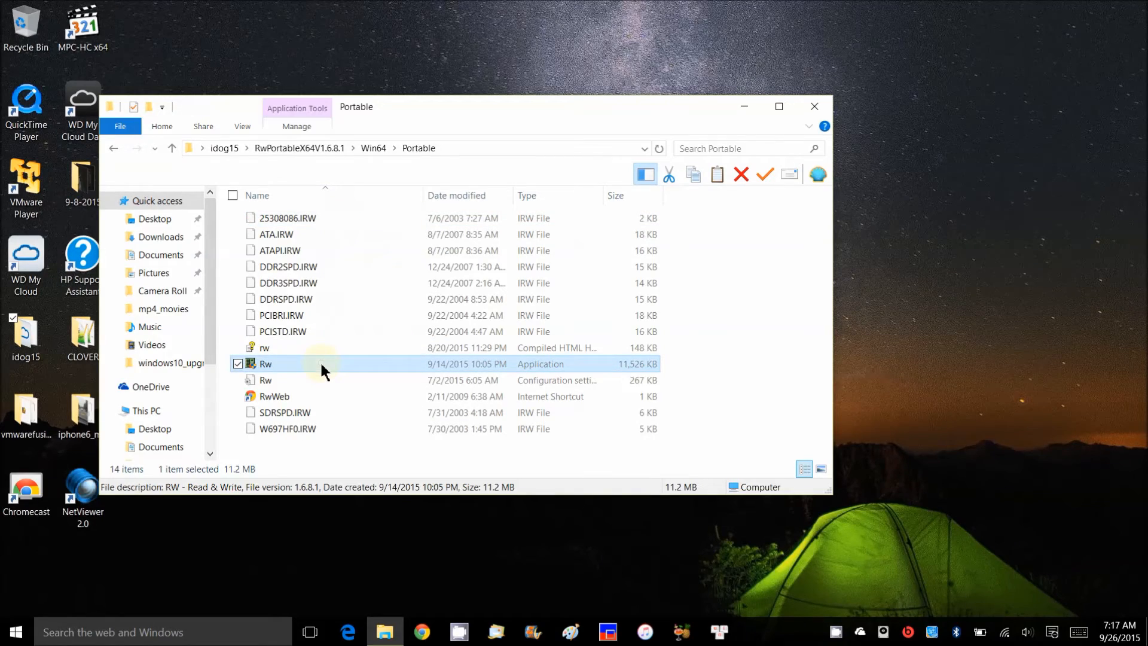
pyautogui.rightClick(322, 365)
pyautogui.click(221, 75)
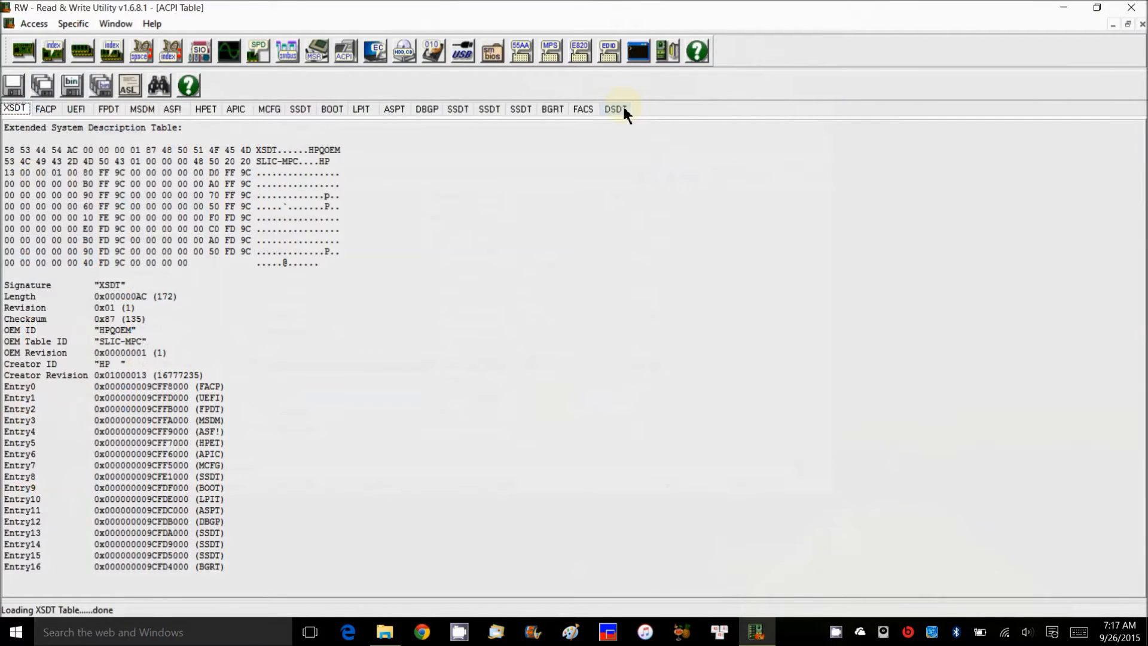
# Save the DSDT table as a binary named DSDT.aml in x360_win10_acpi, using the Any file type and replacing the existing file.
pyautogui.click(622, 109)
pyautogui.click(78, 85)
pyautogui.click(246, 333)
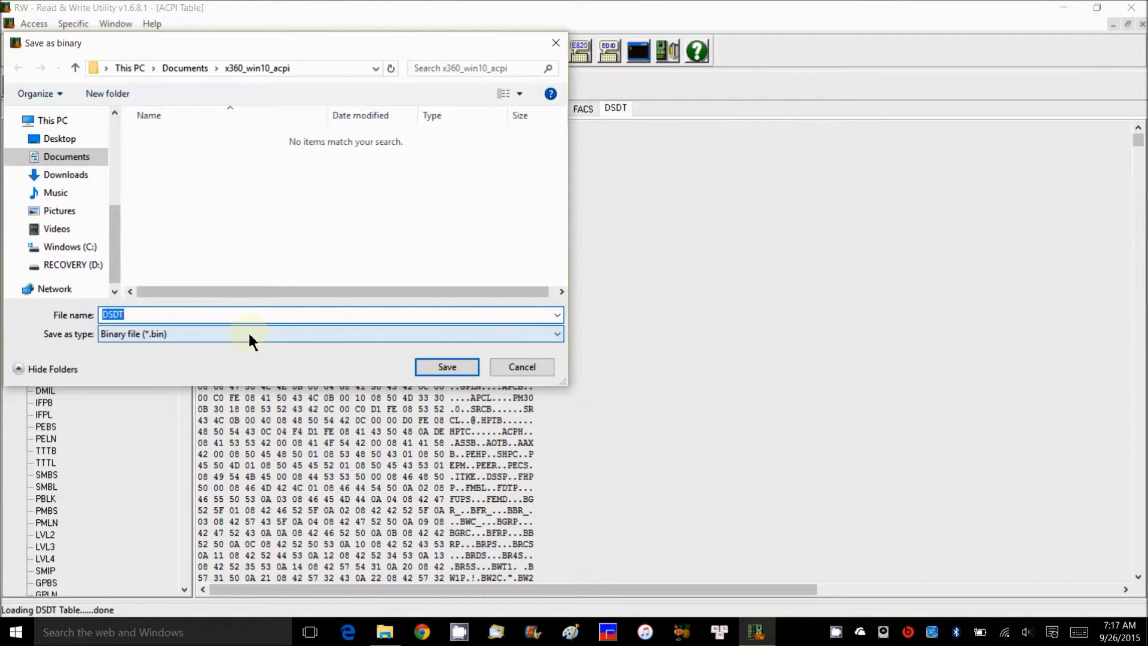
pyautogui.click(242, 359)
pyautogui.click(173, 313)
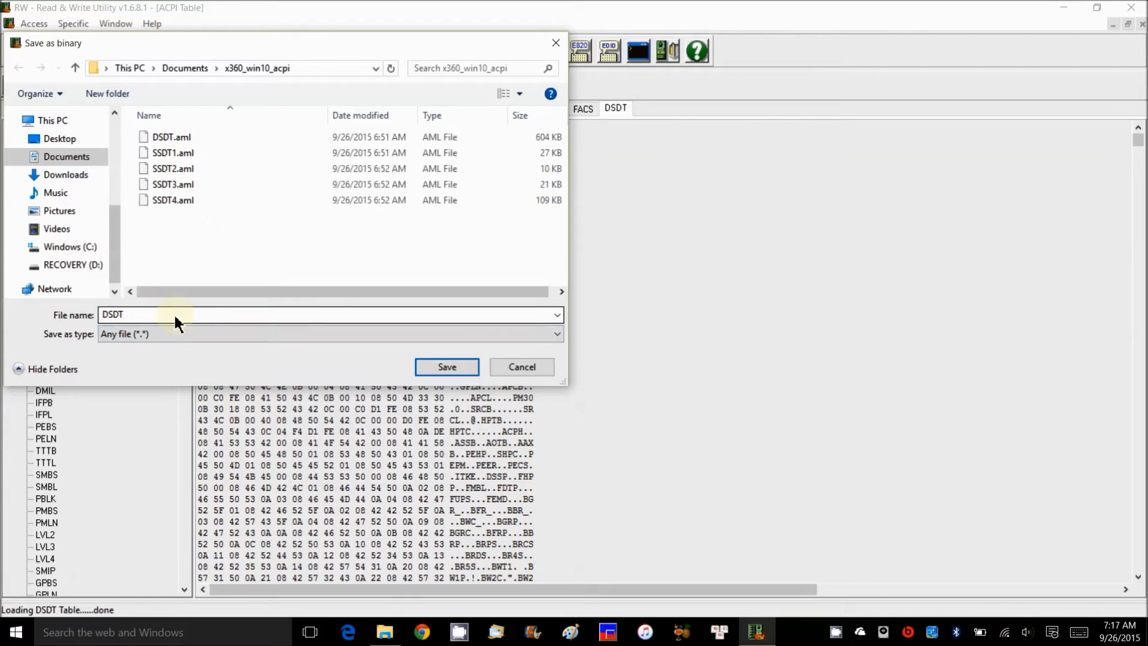
pyautogui.click(174, 313)
pyautogui.write('.aml')
pyautogui.click(443, 362)
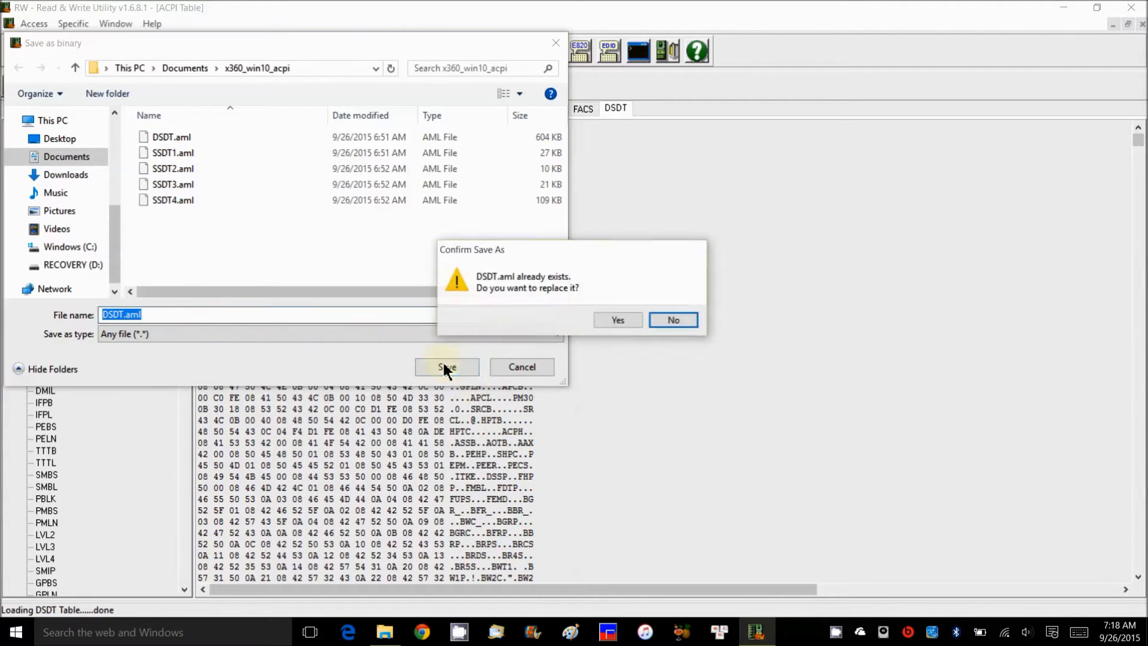
pyautogui.click(615, 317)
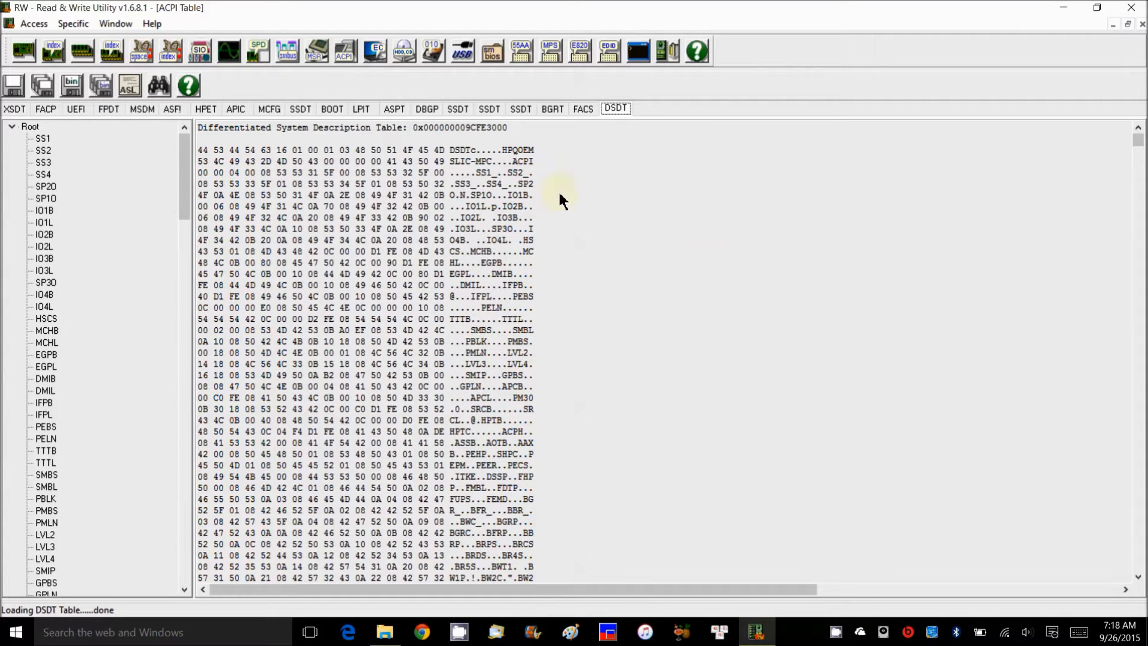
# Save the first SSDT table as a binary over SSDT1.aml in the x360_win10_acpi folder.
pyautogui.click(301, 110)
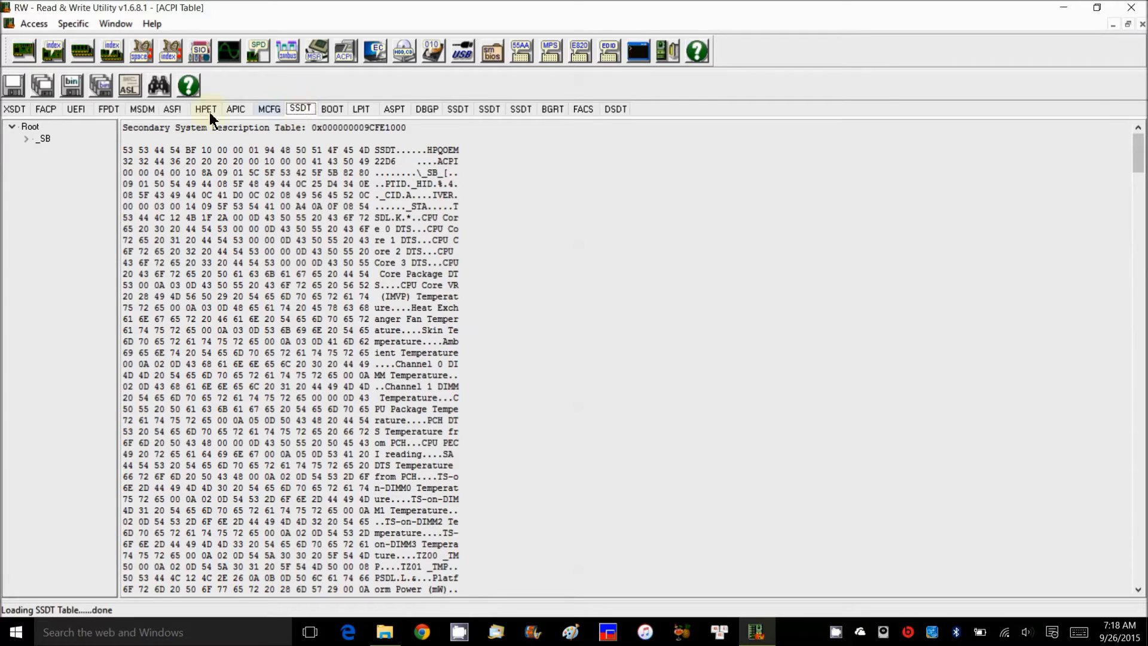
pyautogui.click(70, 84)
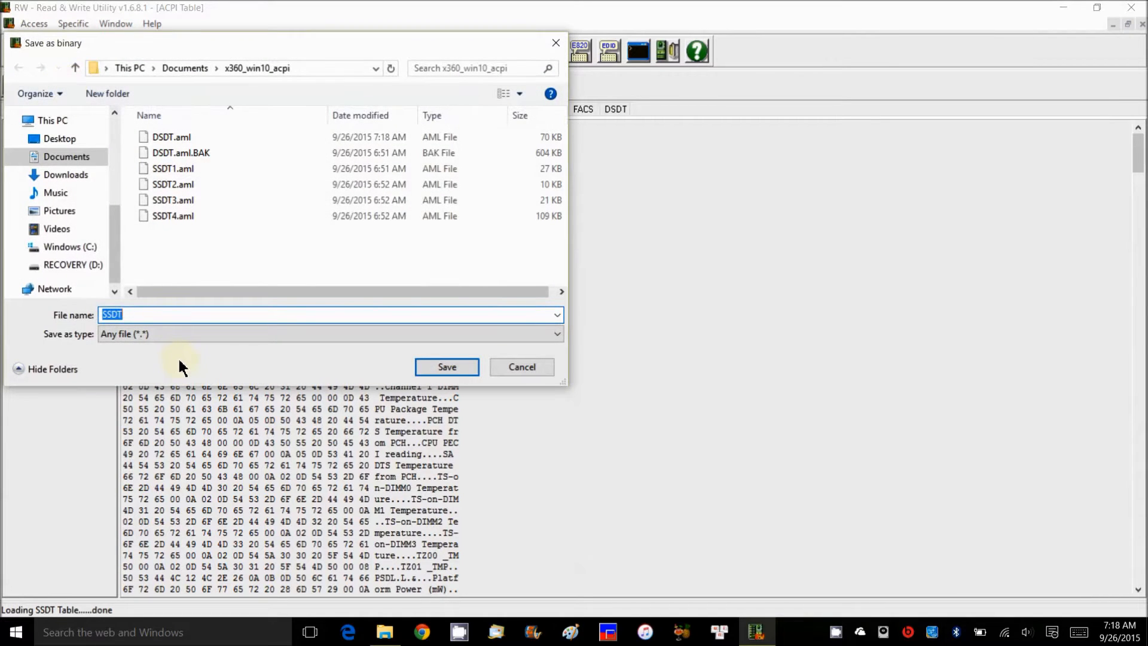
pyautogui.click(177, 315)
pyautogui.click(176, 168)
pyautogui.click(449, 367)
pyautogui.click(610, 317)
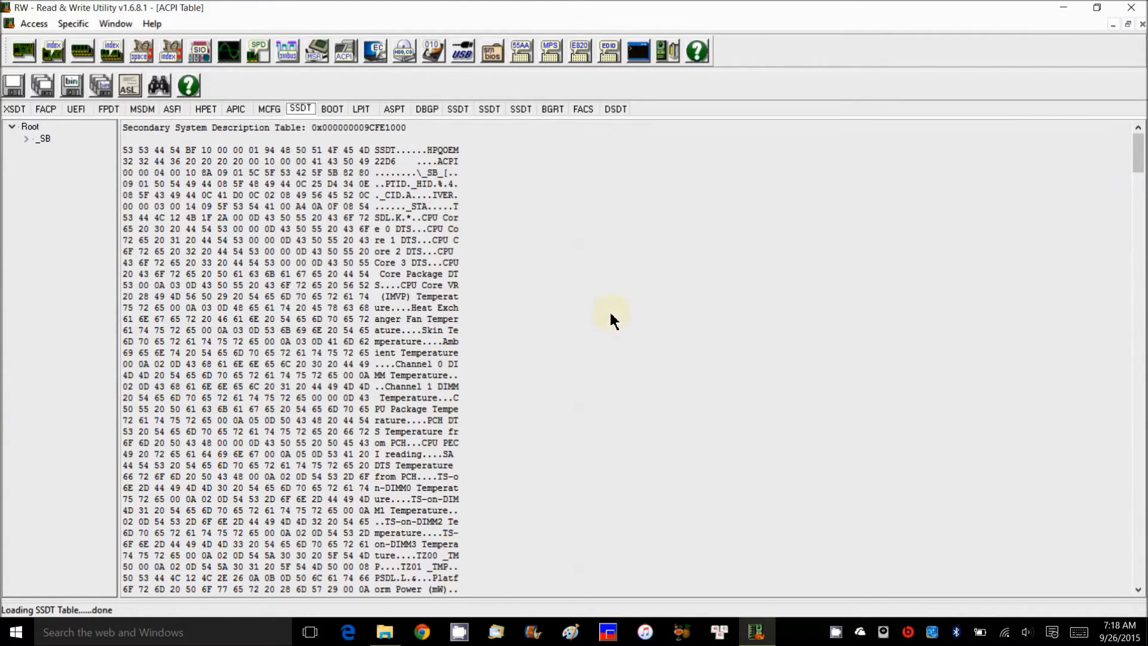
# Save the second SSDT table as a binary over SSDT2.aml in the x360_win10_acpi folder.
pyautogui.click(452, 108)
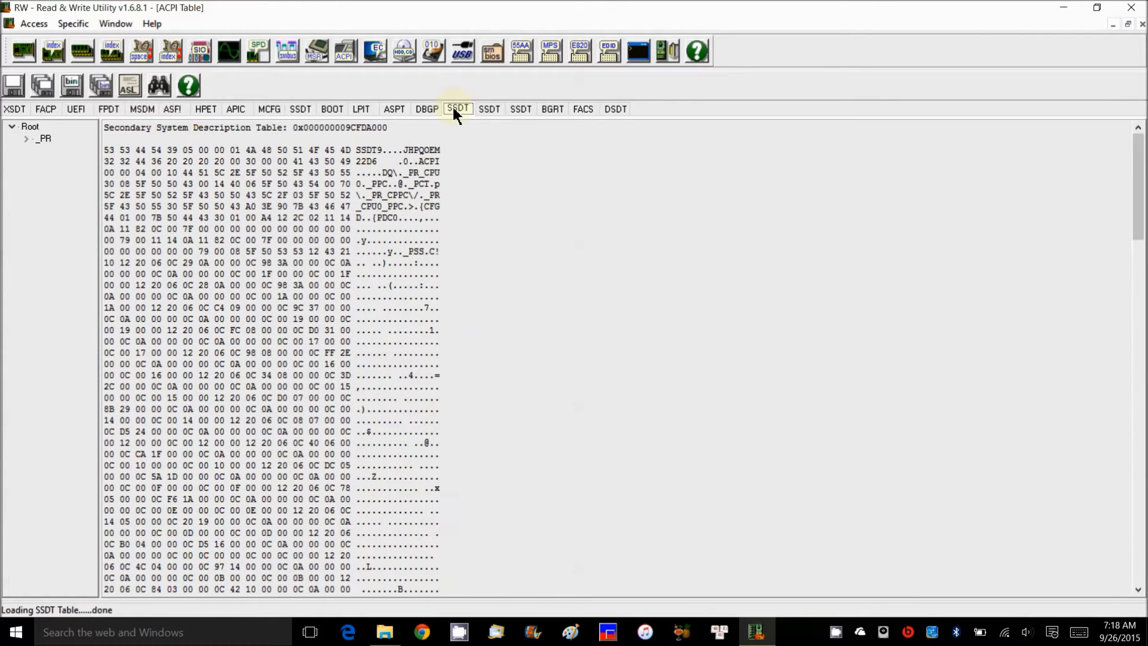
pyautogui.click(71, 85)
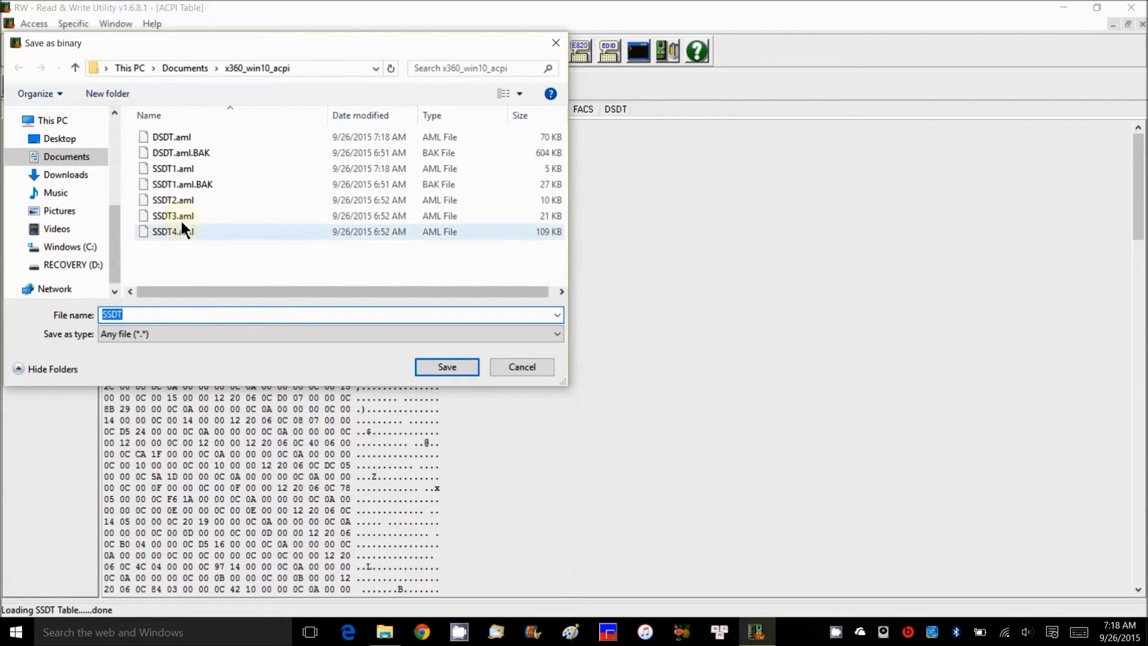
pyautogui.click(204, 202)
pyautogui.click(456, 369)
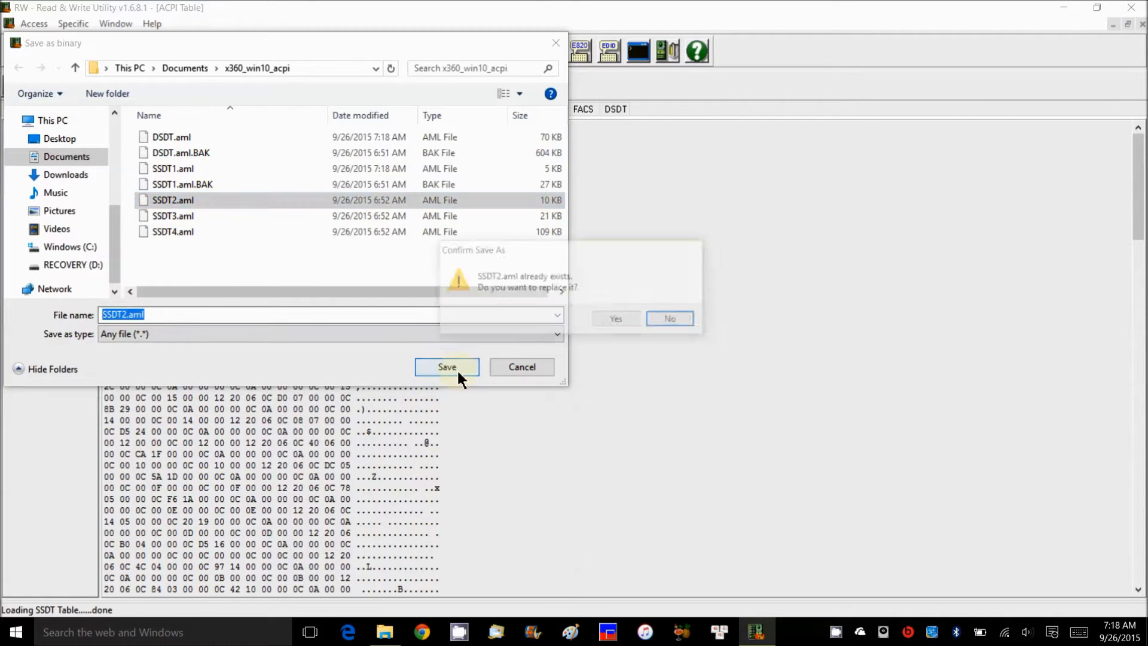
pyautogui.click(618, 328)
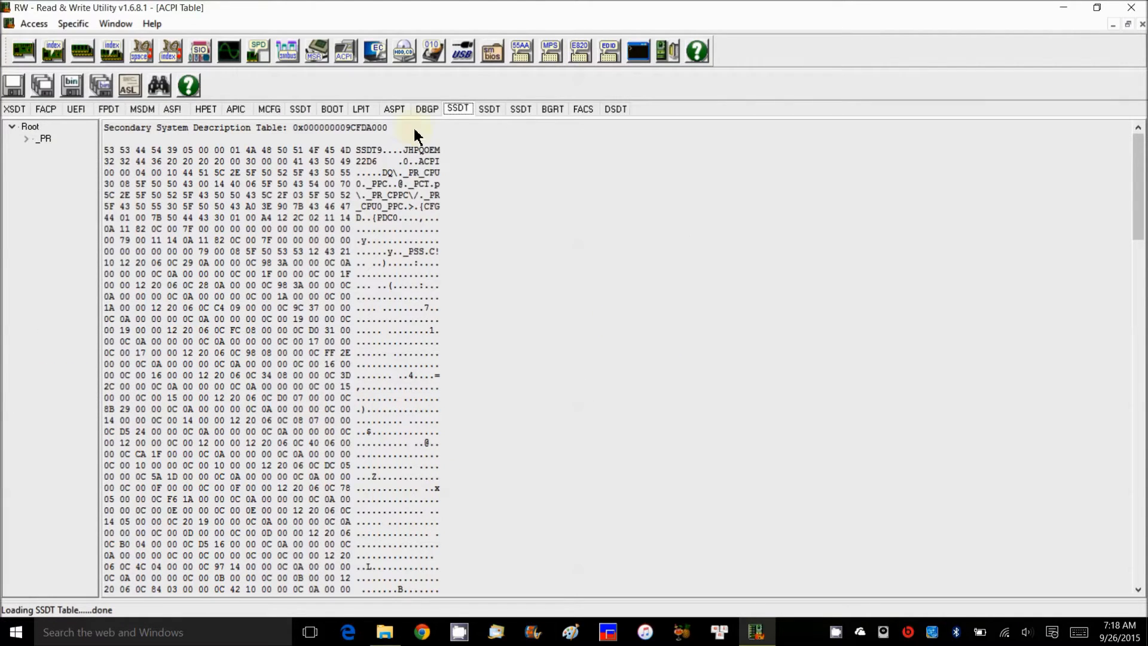
# Save the third SSDT table as a binary over SSDT3.aml in the x360_win10_acpi folder.
pyautogui.click(489, 110)
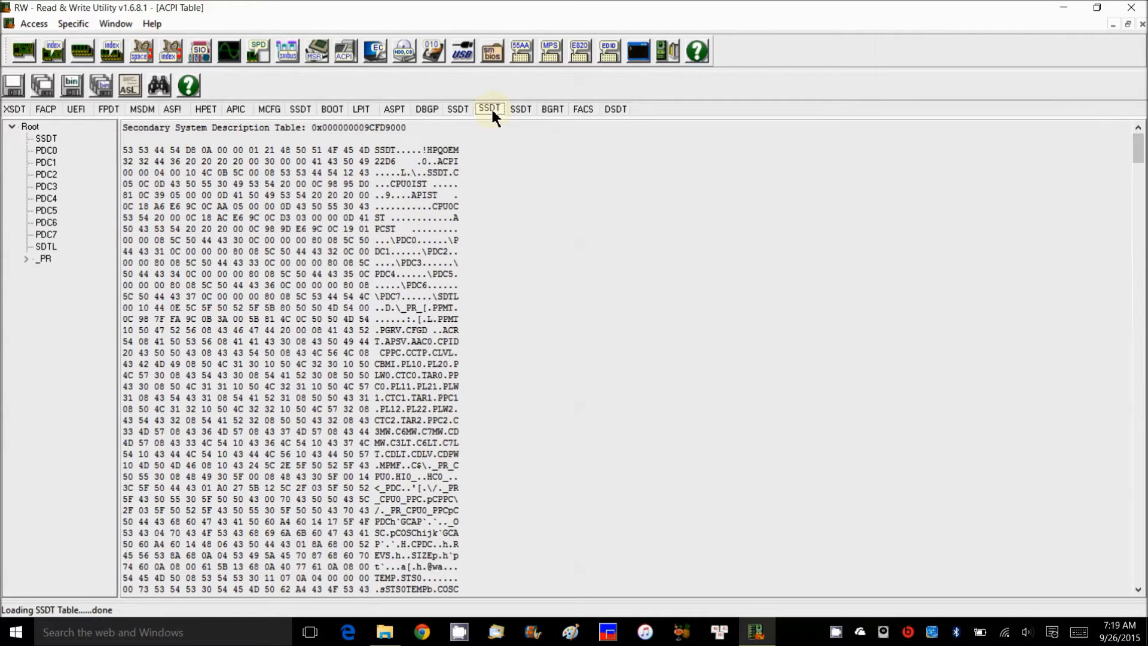
pyautogui.click(71, 85)
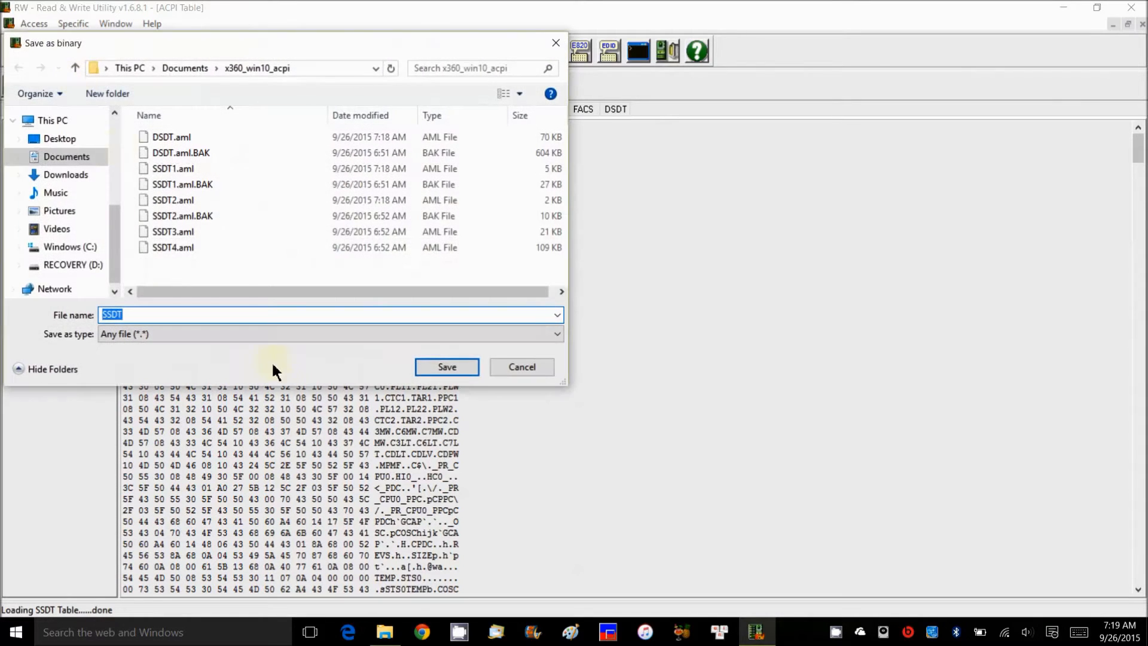
pyautogui.click(240, 231)
pyautogui.click(447, 366)
pyautogui.click(623, 317)
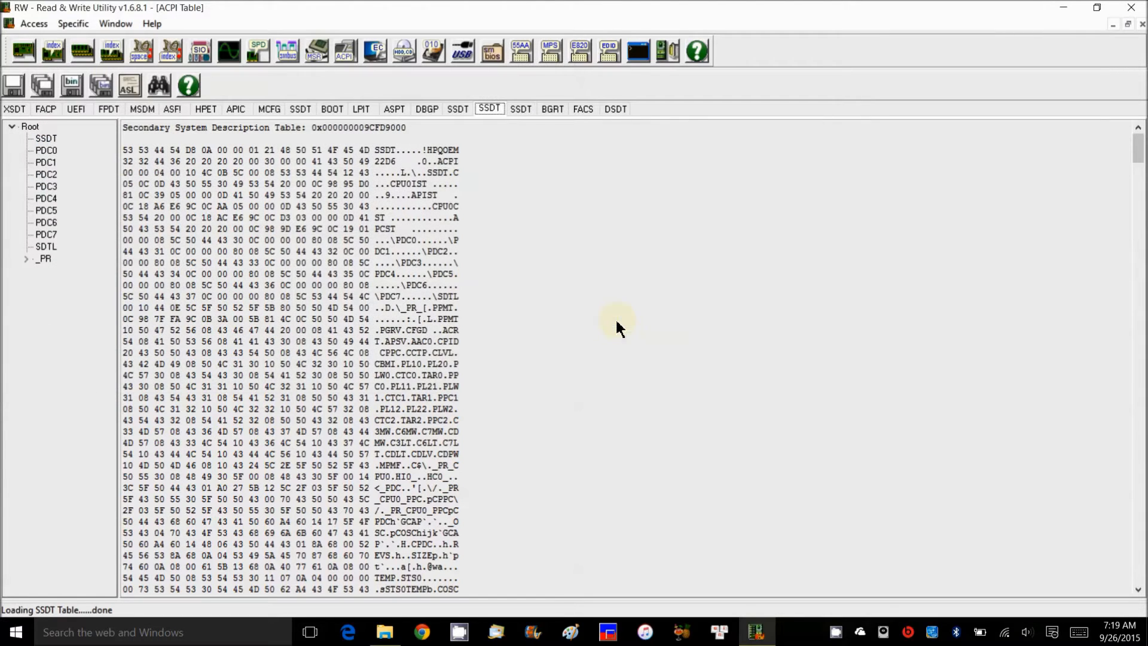
# Save the fourth SSDT table as a binary over SSDT4.aml in the x360_win10_acpi folder.
pyautogui.click(522, 107)
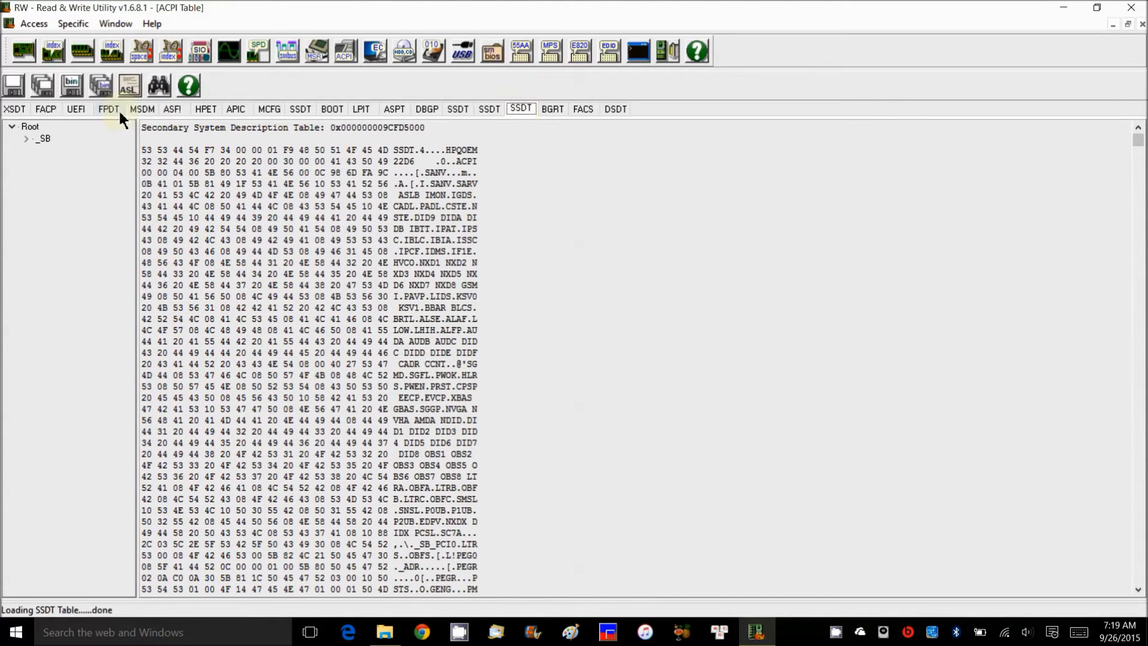
pyautogui.click(73, 87)
pyautogui.click(173, 263)
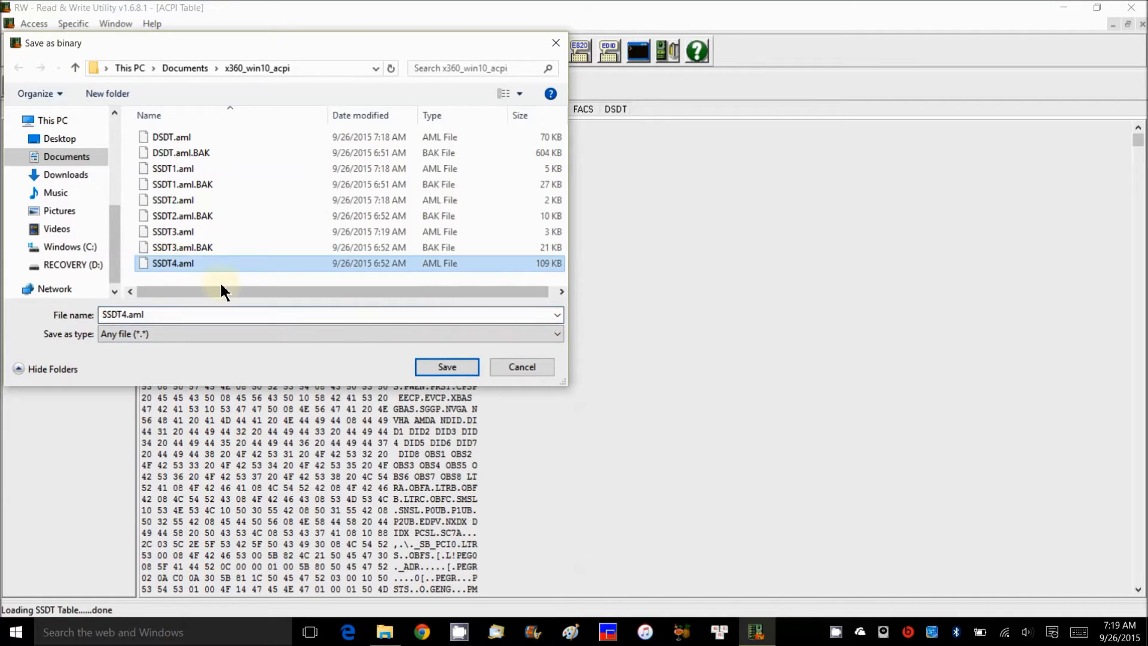
pyautogui.click(445, 362)
pyautogui.click(620, 318)
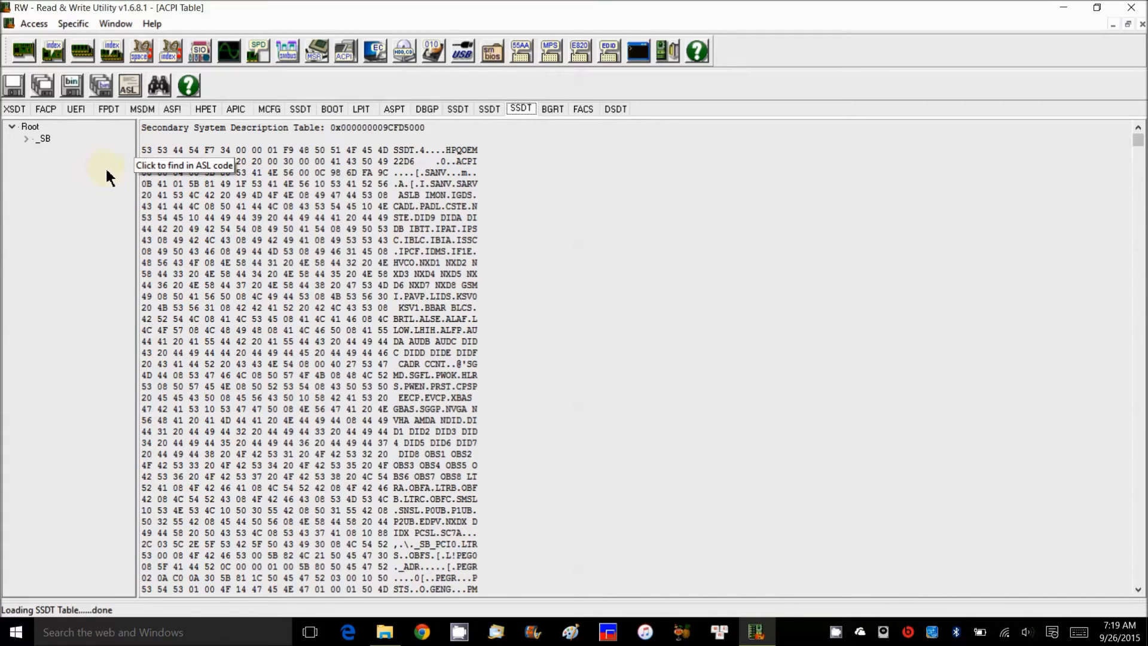
# Open the MSDM table and highlight the Windows product key in its data line.
pyautogui.click(143, 109)
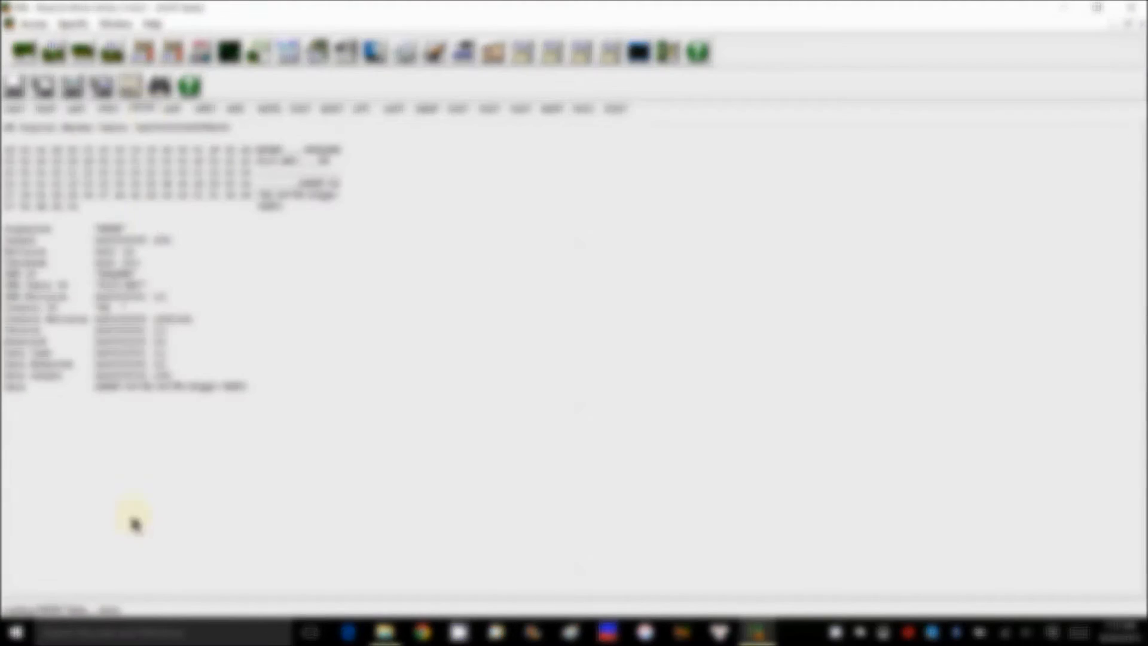
pyautogui.moveTo(95, 385); pyautogui.dragTo(264, 392)
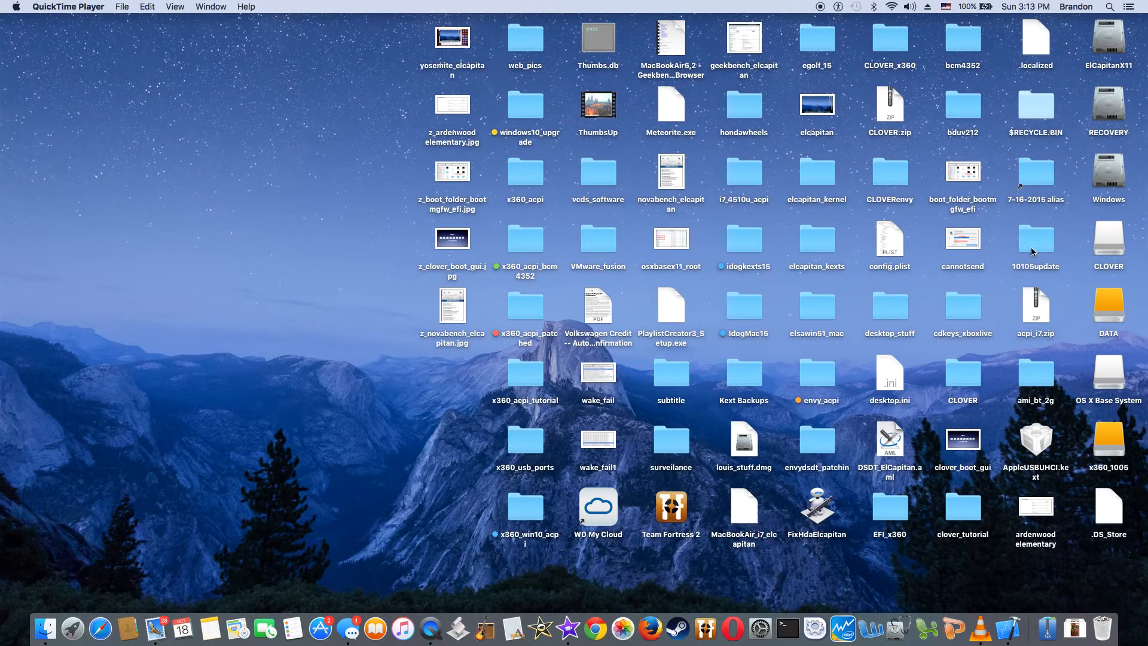
# Switch to the Mac, open the CLOVER drive in Finder and expand the EFI/CLOVER/ACPI/patched folder.
pyautogui.doubleClick(1110, 241)
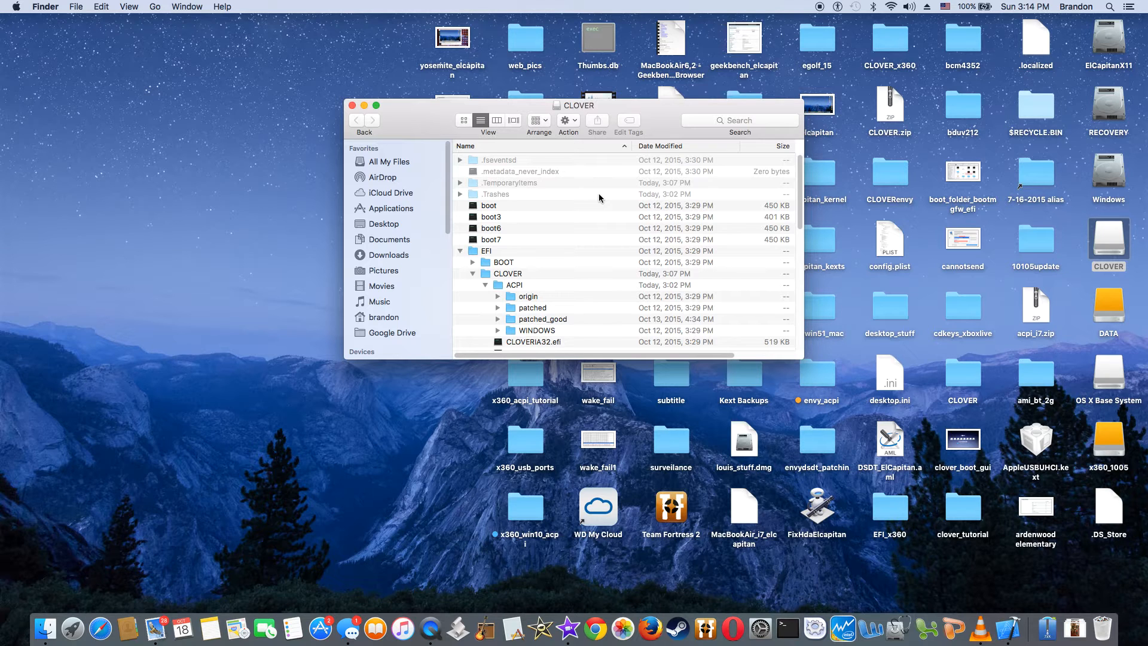
pyautogui.moveTo(427, 133); pyautogui.dragTo(297, 129)
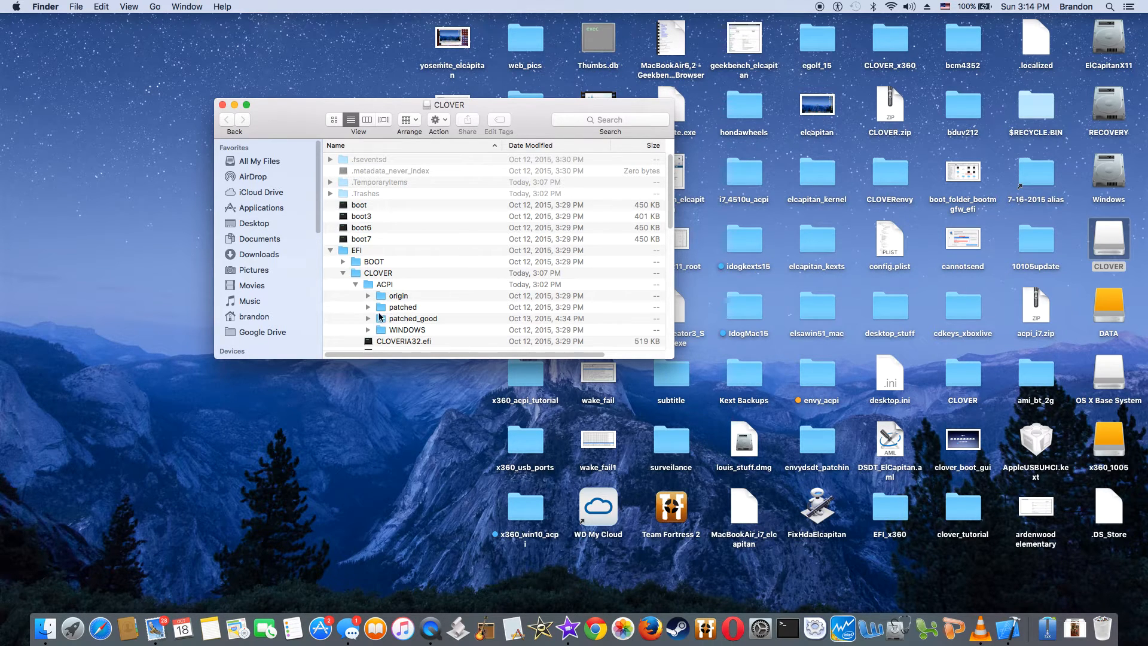
pyautogui.click(386, 287)
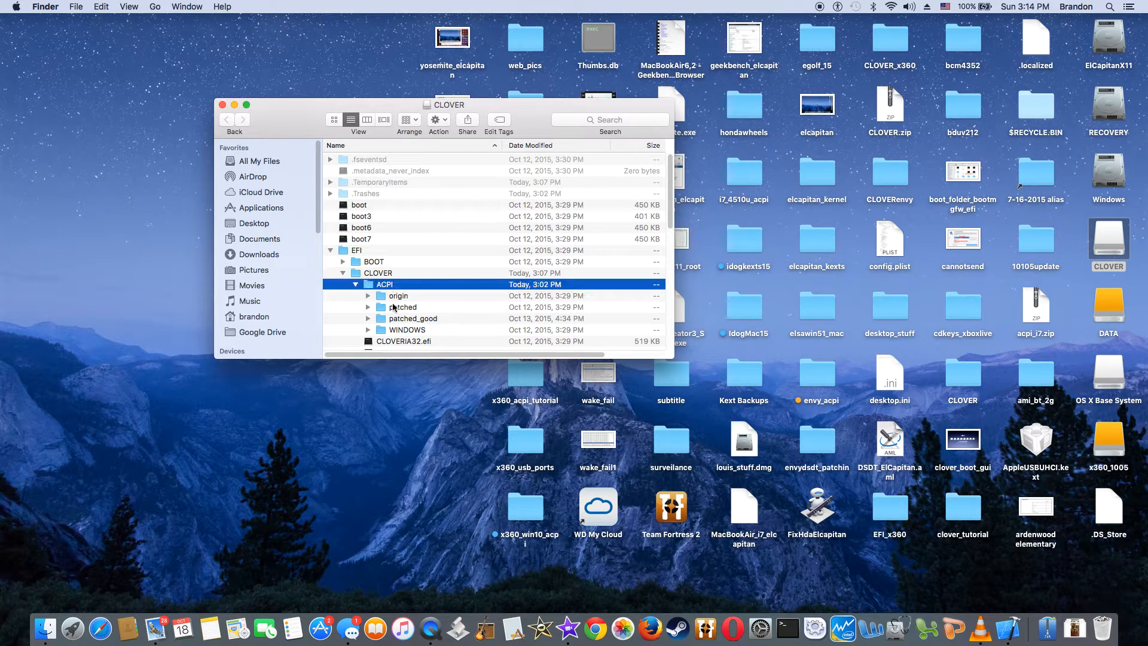
pyautogui.click(367, 307)
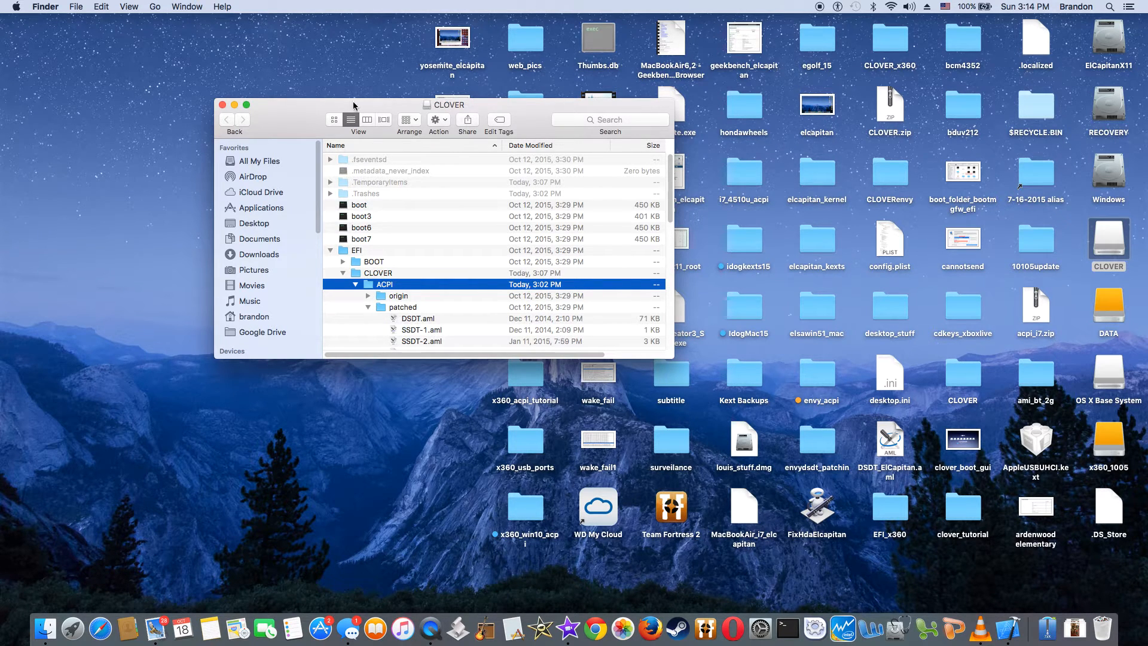
# Enlarge the CLOVER Finder window and select DSDT.aml through SSDT-4.aml in the ACPI/patched folder.
pyautogui.moveTo(353, 106); pyautogui.dragTo(343, 70)
pyautogui.moveTo(664, 322); pyautogui.dragTo(682, 429)
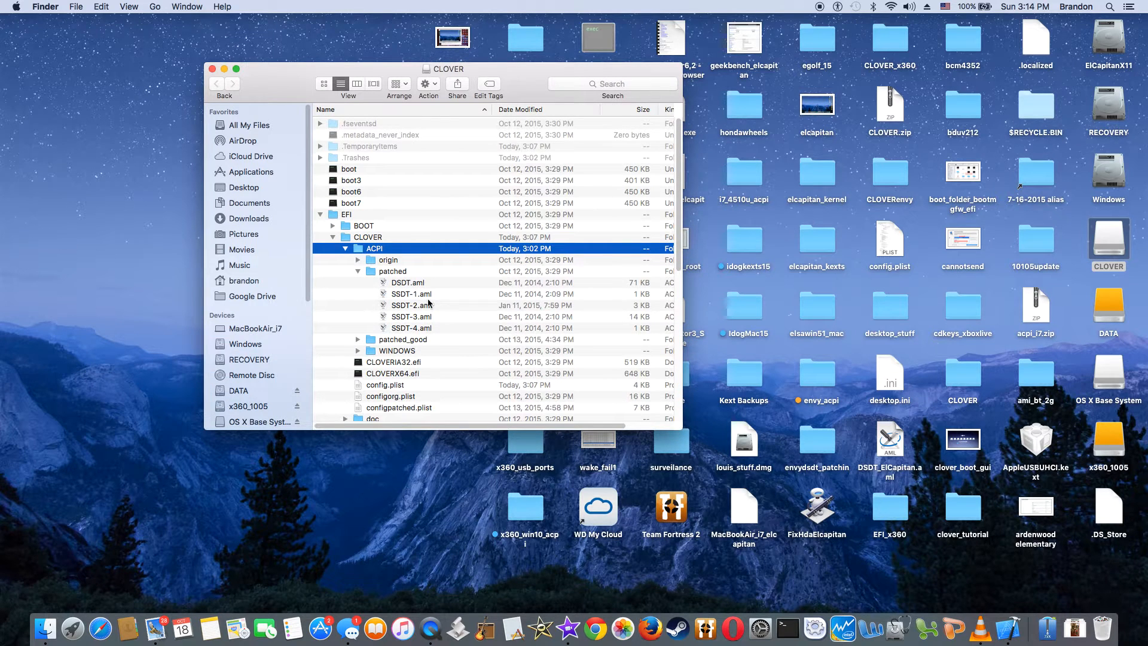
pyautogui.click(410, 285)
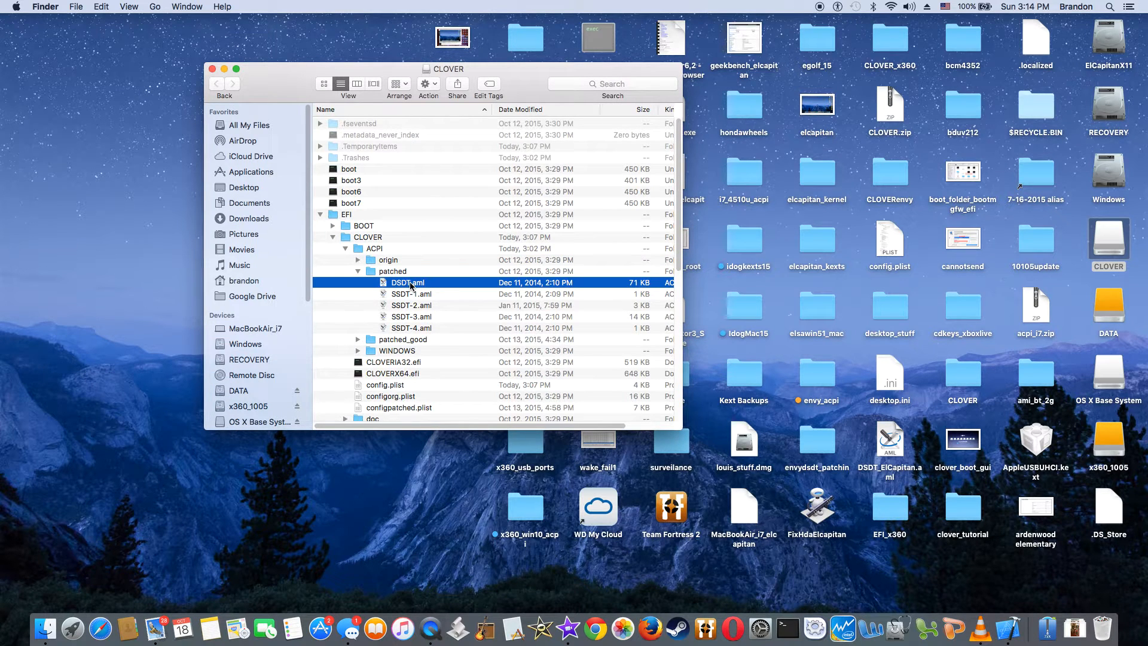
pyautogui.hotkey('shift', 'Down')
pyautogui.hotkey('shift', 'Down')
pyautogui.hotkey('shift', 'Down')
pyautogui.hotkey('shift', 'Down')
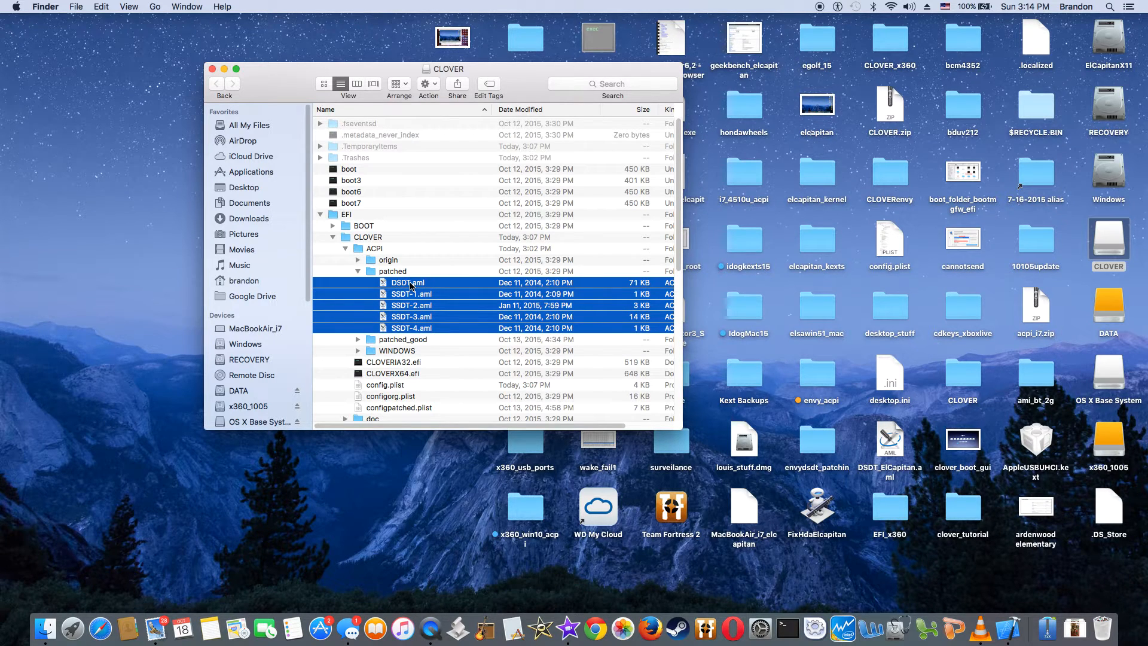
# Find the drivers64UEFI folder and highlight its HFSPlus.efi and NTFS.efi drivers in turn.
pyautogui.scroll(-4, 410, 285)
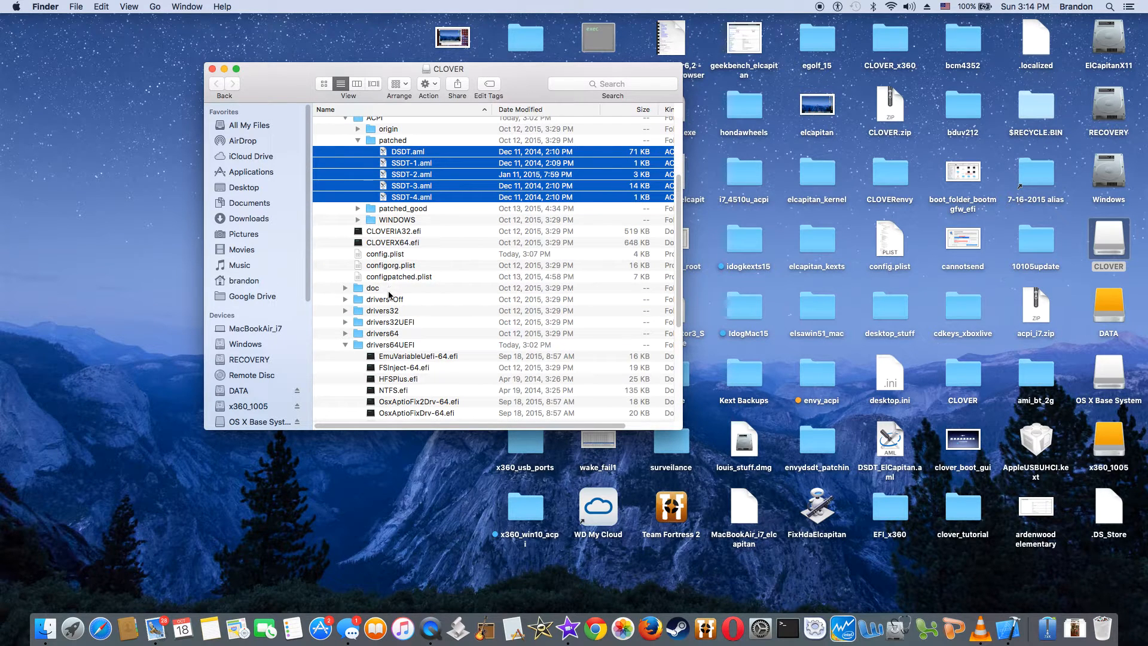
pyautogui.click(386, 348)
pyautogui.scroll(-6, 386, 351)
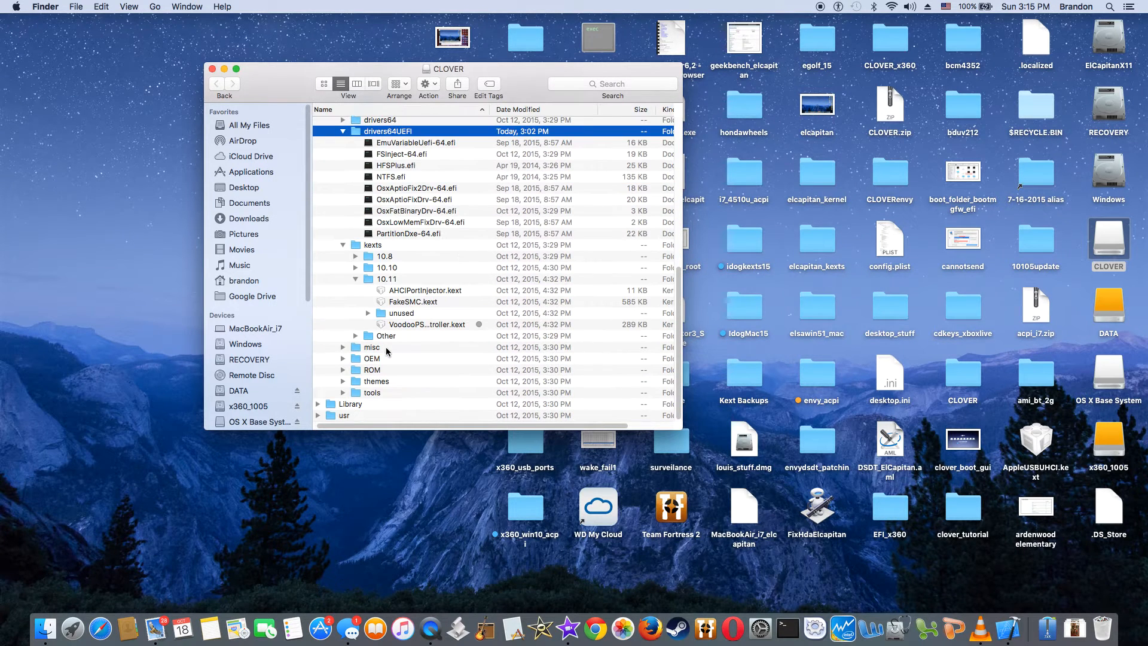
pyautogui.click(399, 167)
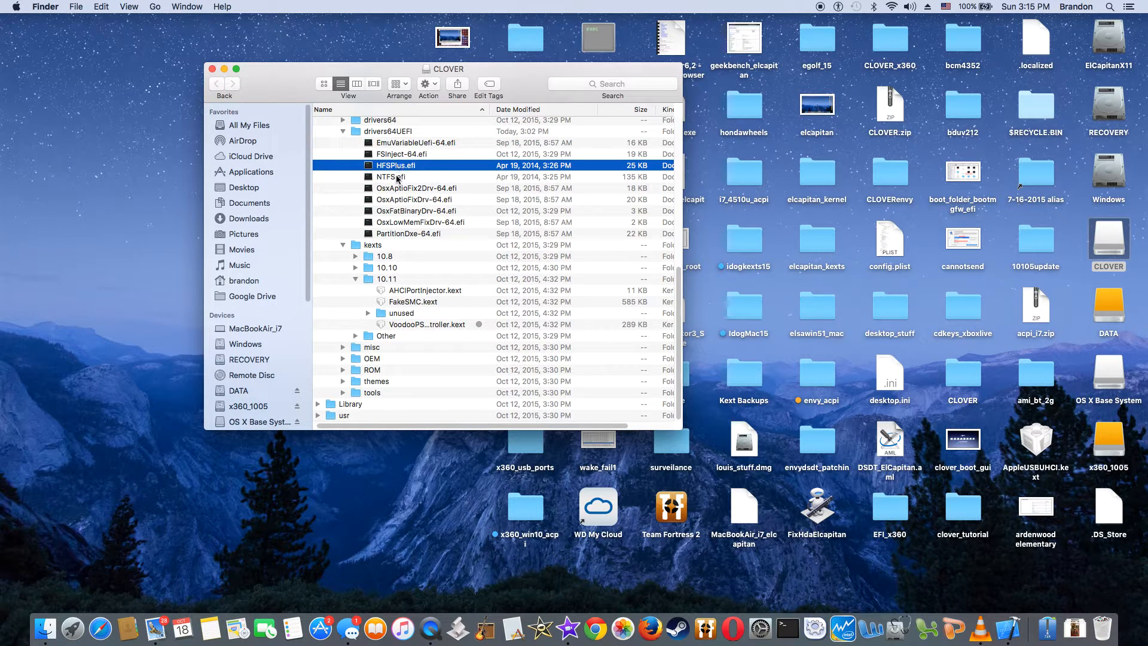
pyautogui.click(398, 179)
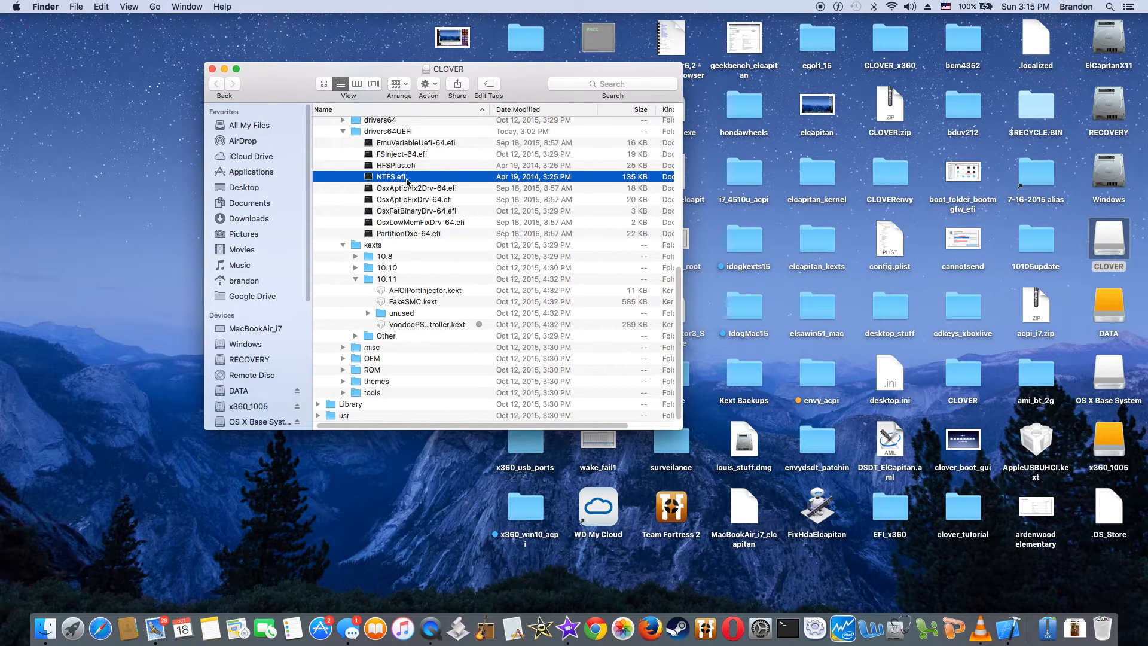
# Select all driver files in drivers64UEFI, from EmuVariableUefi-64.efi to PartitionDxe-64.efi.
pyautogui.click(410, 145)
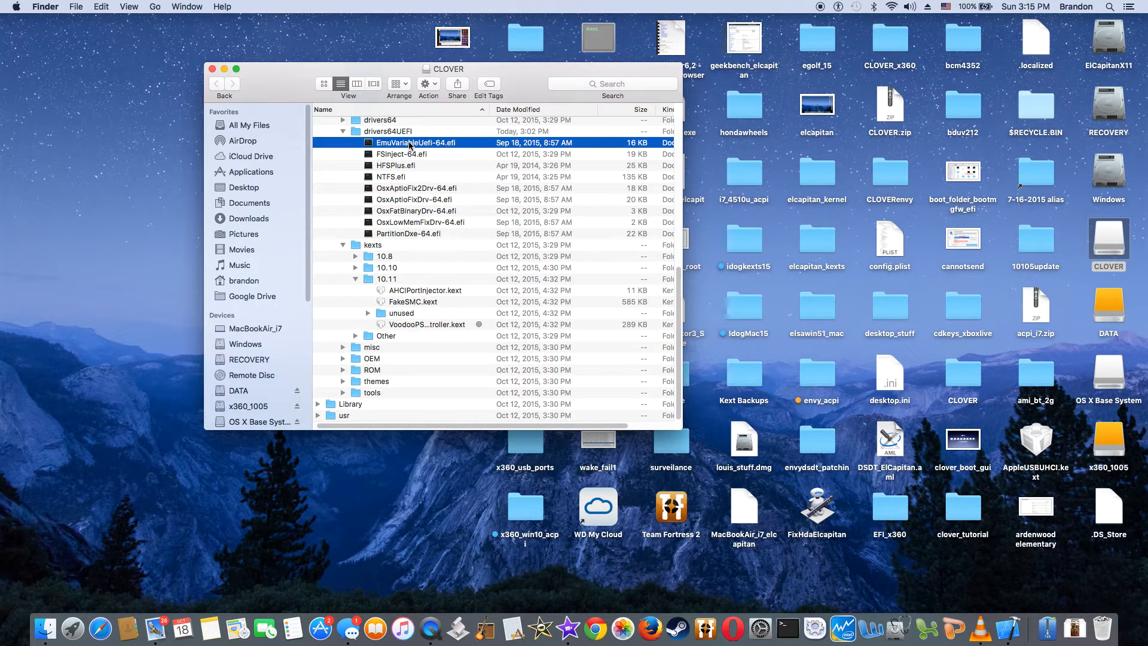
pyautogui.hotkey('shift', 'Down')
pyautogui.hotkey('shift', 'Down')
pyautogui.hotkey('shift', 'Down')
pyautogui.hotkey('shift', 'Down')
pyautogui.hotkey('shift', 'Down')
pyautogui.hotkey('shift', 'Down')
pyautogui.hotkey('shift', 'Down')
pyautogui.hotkey('shift', 'Down')
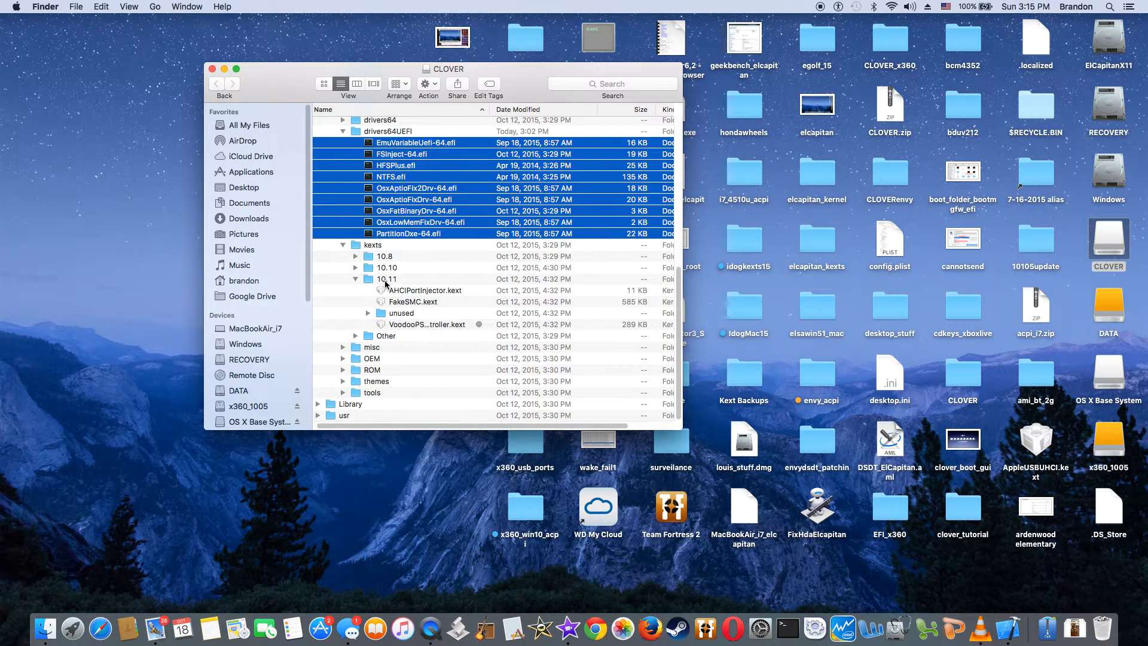
# Examine the kexts/10.11 folder, highlighting AHCIPortInjector.kext, FakeSMC.kext and the Voodoo PS controller kext.
pyautogui.click(386, 282)
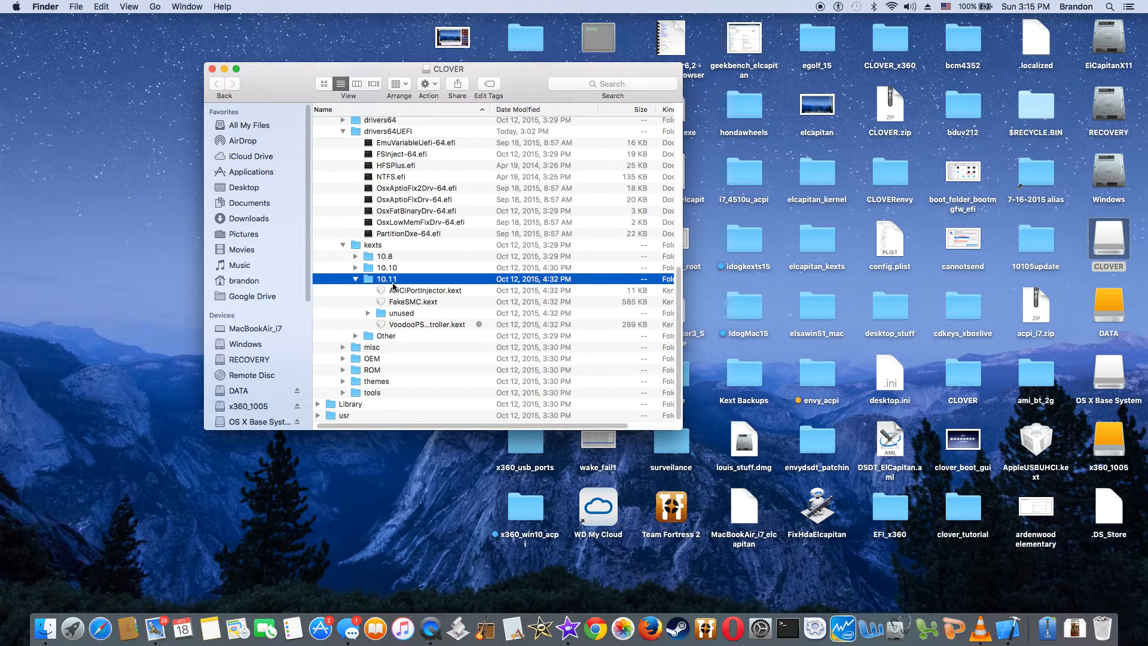
pyautogui.click(422, 291)
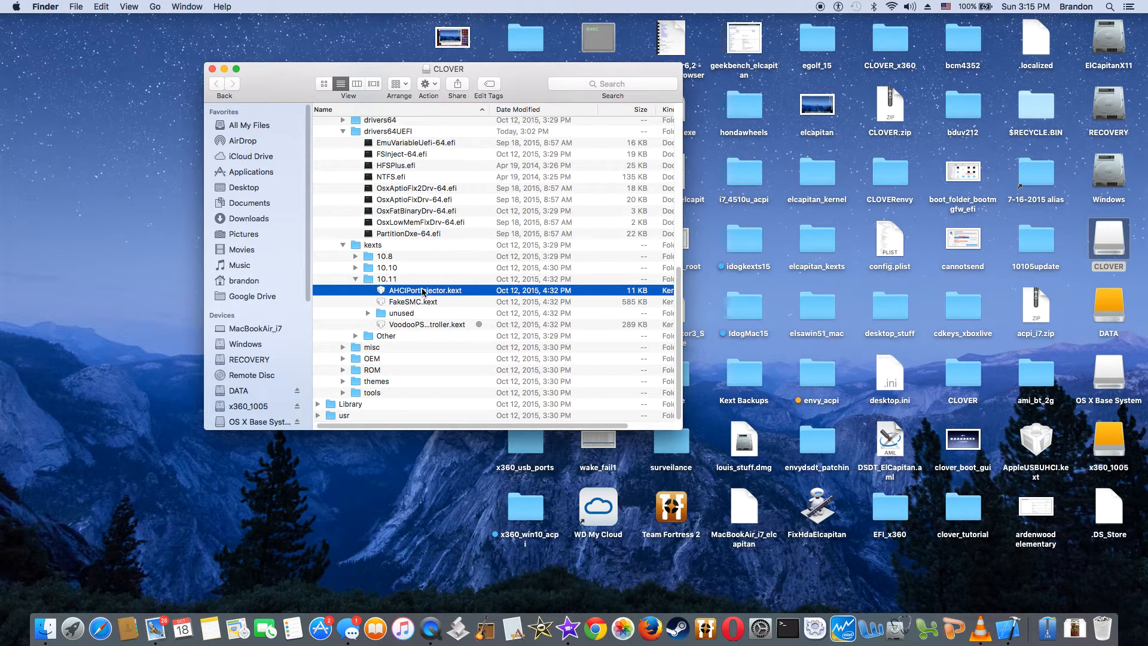
pyautogui.click(419, 305)
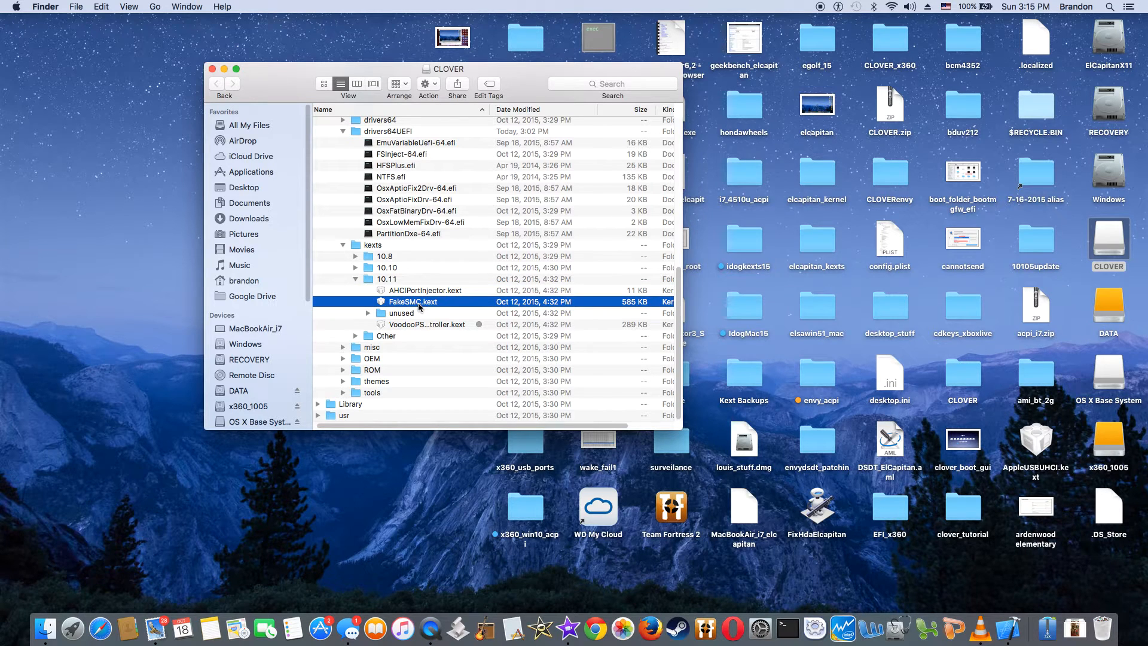
pyautogui.click(420, 326)
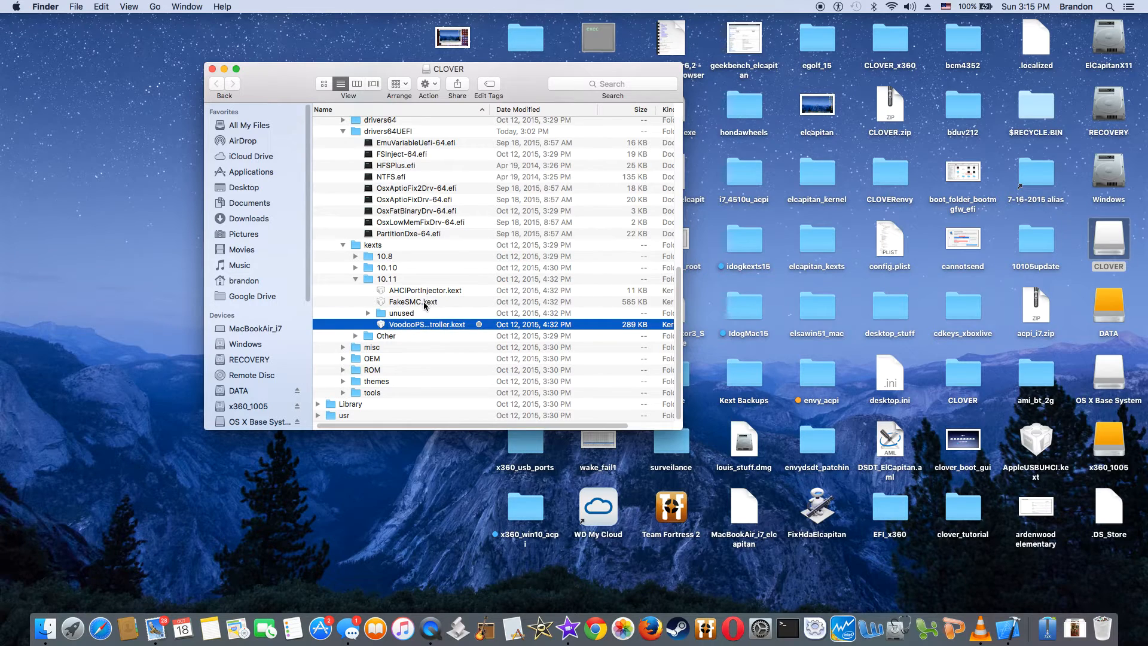
pyautogui.click(424, 303)
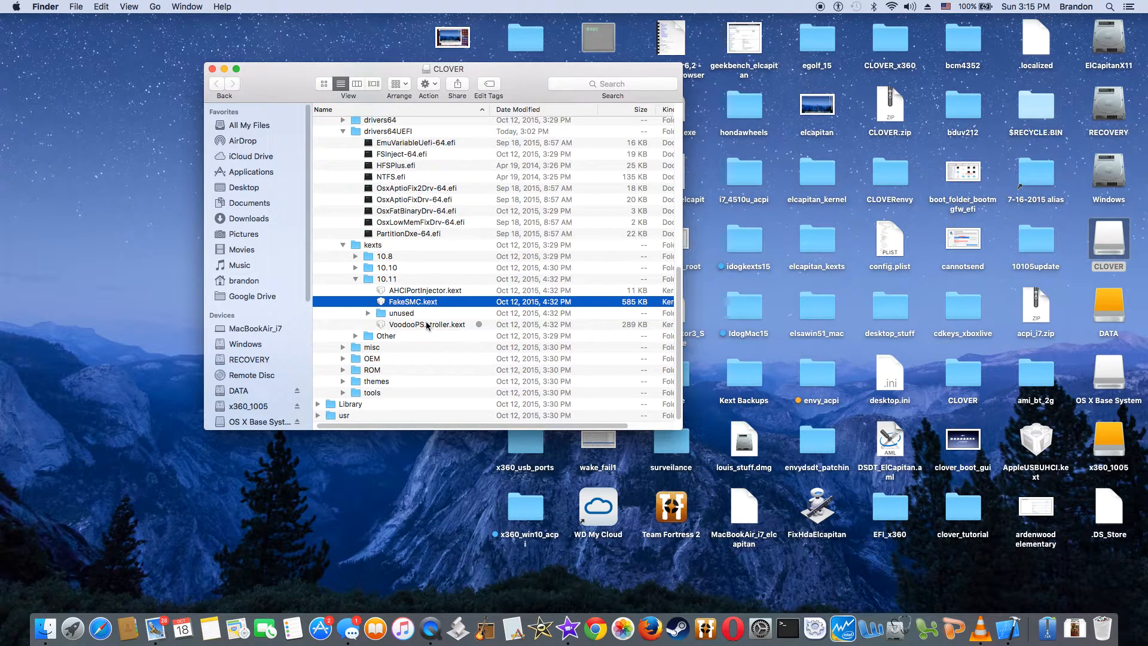
# Open config.plist from the EFI/CLOVER folder in Xcode.
pyautogui.scroll(10, 428, 326)
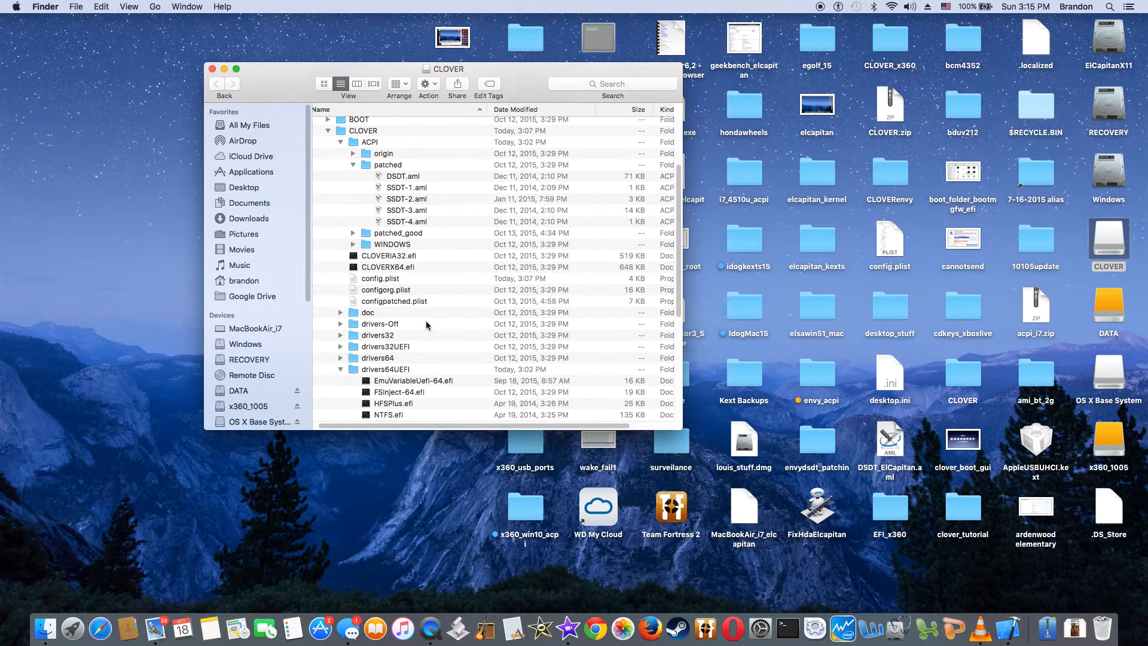
pyautogui.scroll(-6, 428, 326)
pyautogui.scroll(8, 428, 326)
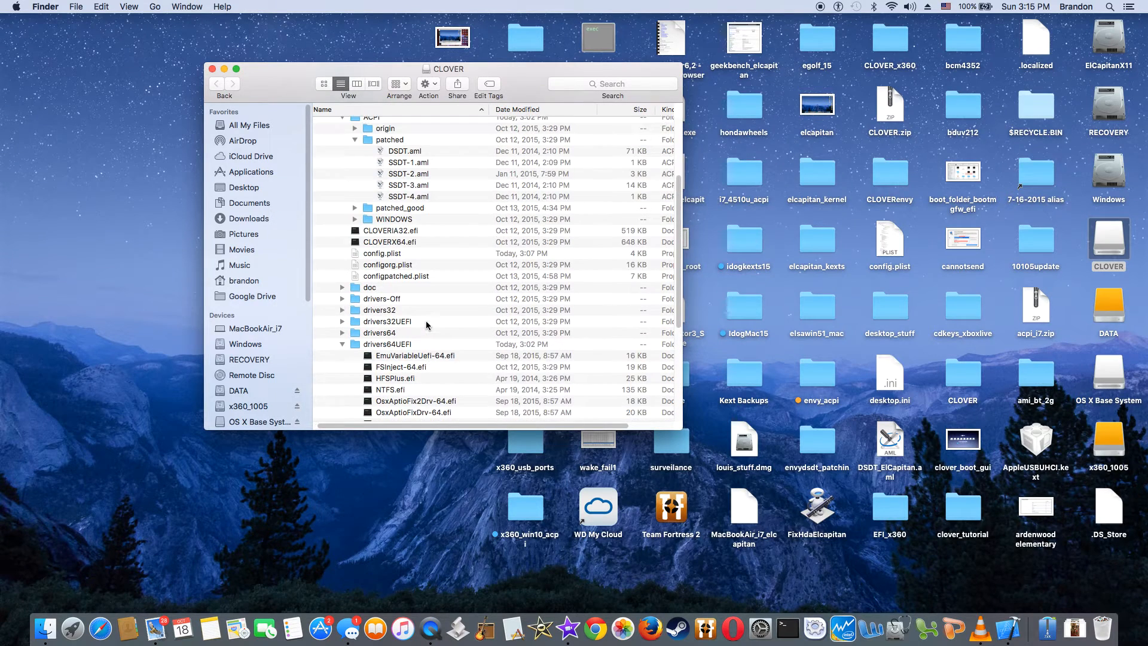
pyautogui.scroll(2, 428, 326)
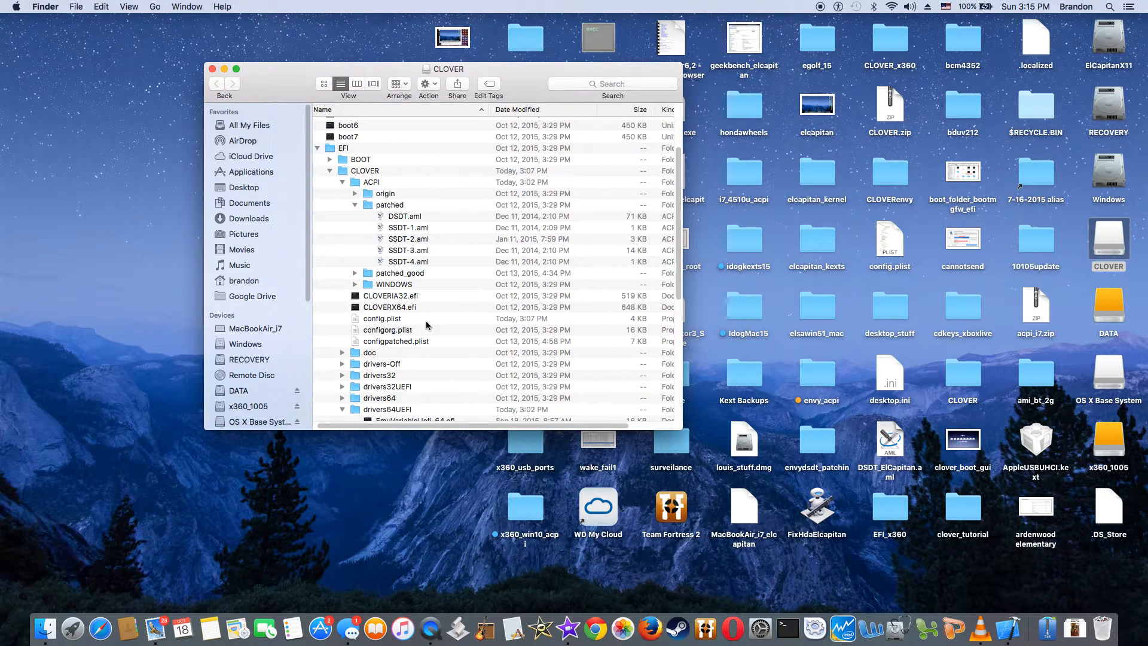
pyautogui.scroll(2, 428, 326)
pyautogui.scroll(-5, 428, 325)
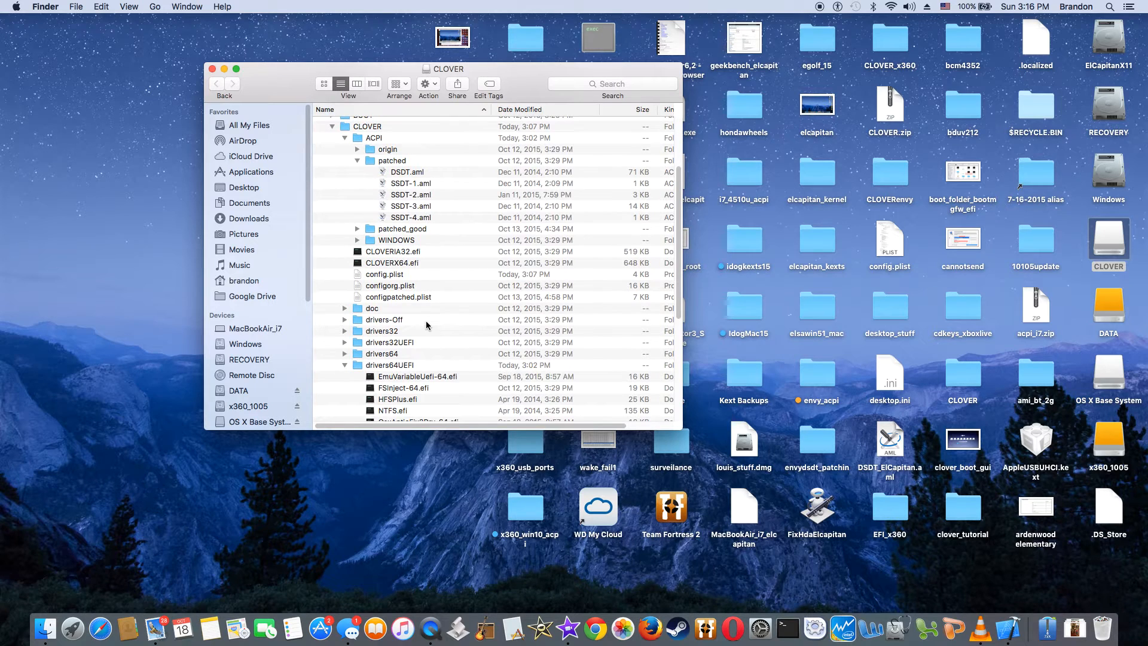
pyautogui.doubleClick(386, 275)
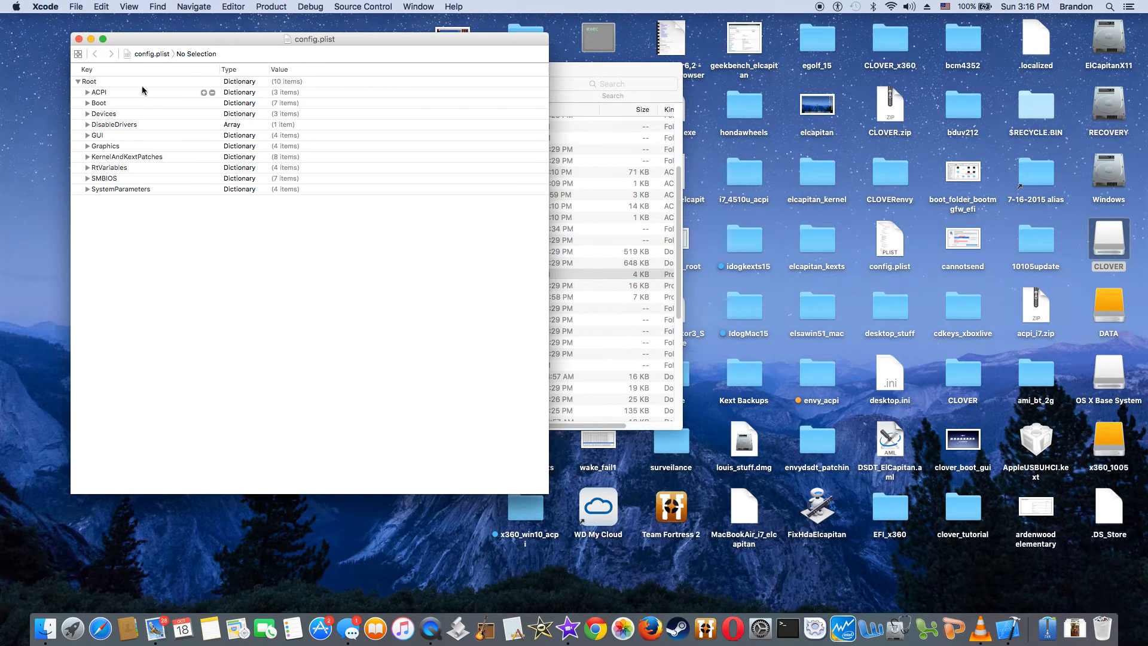
# Expand the ACPI section of config.plist with its DSDT, SSDT and SortedOrder entries to review them.
pyautogui.click(87, 92)
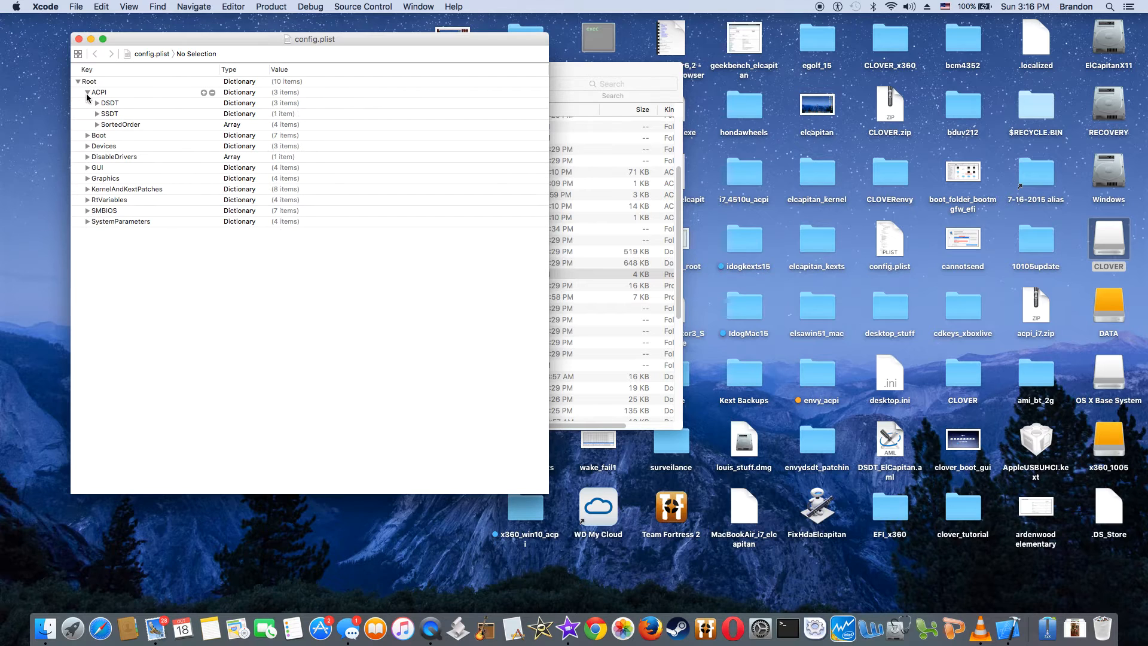
pyautogui.click(96, 104)
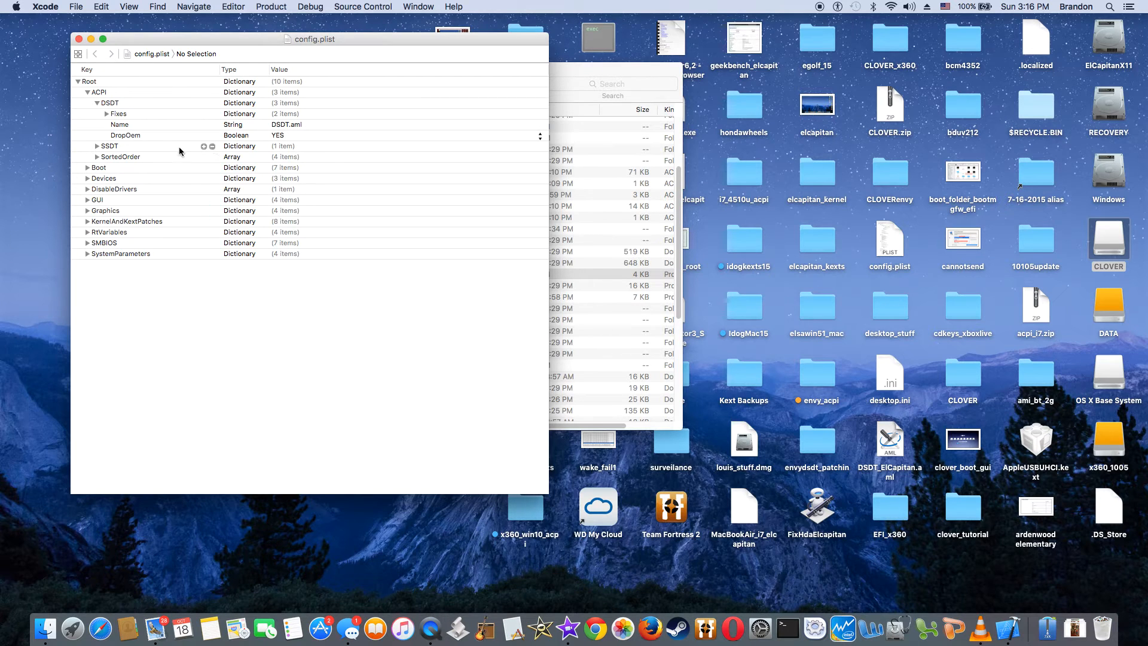
pyautogui.click(97, 146)
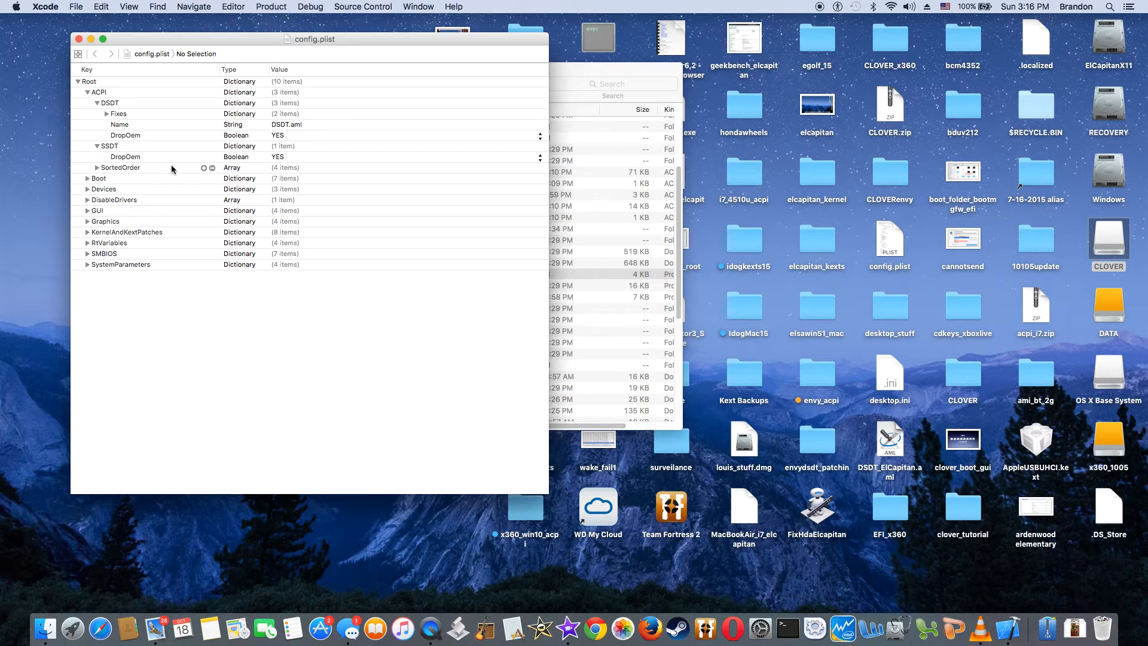
pyautogui.click(97, 168)
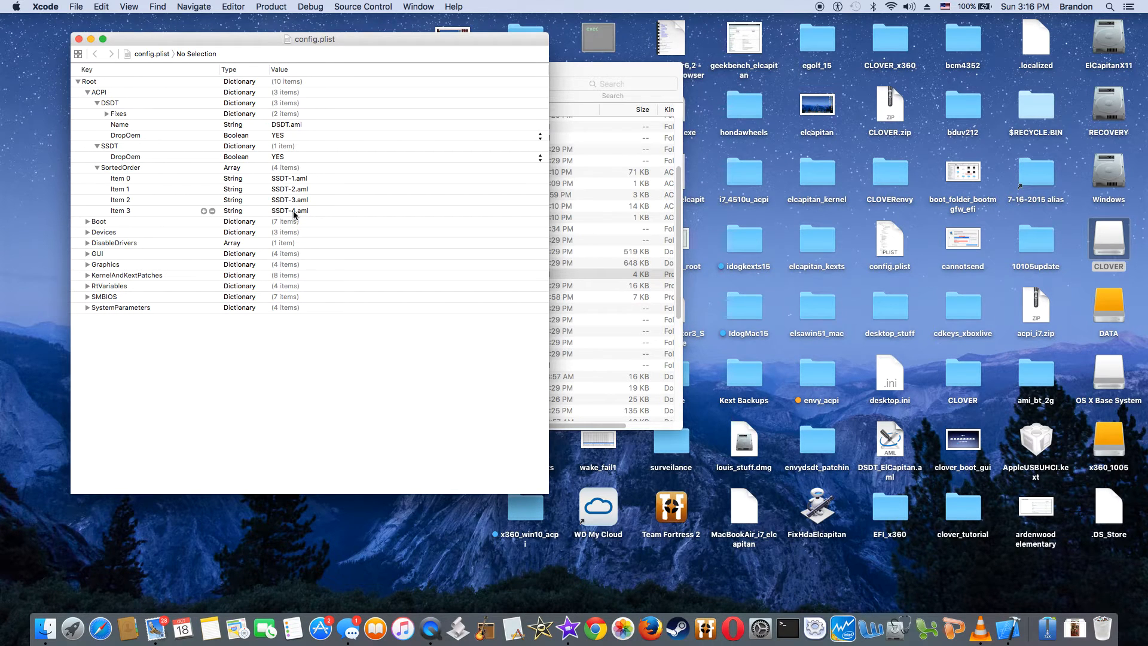
# Expand the Boot section and highlight its Arguments, XMPDetection, IgnoreNVRAMBoot and DefaultVolume entries in turn.
pyautogui.click(88, 222)
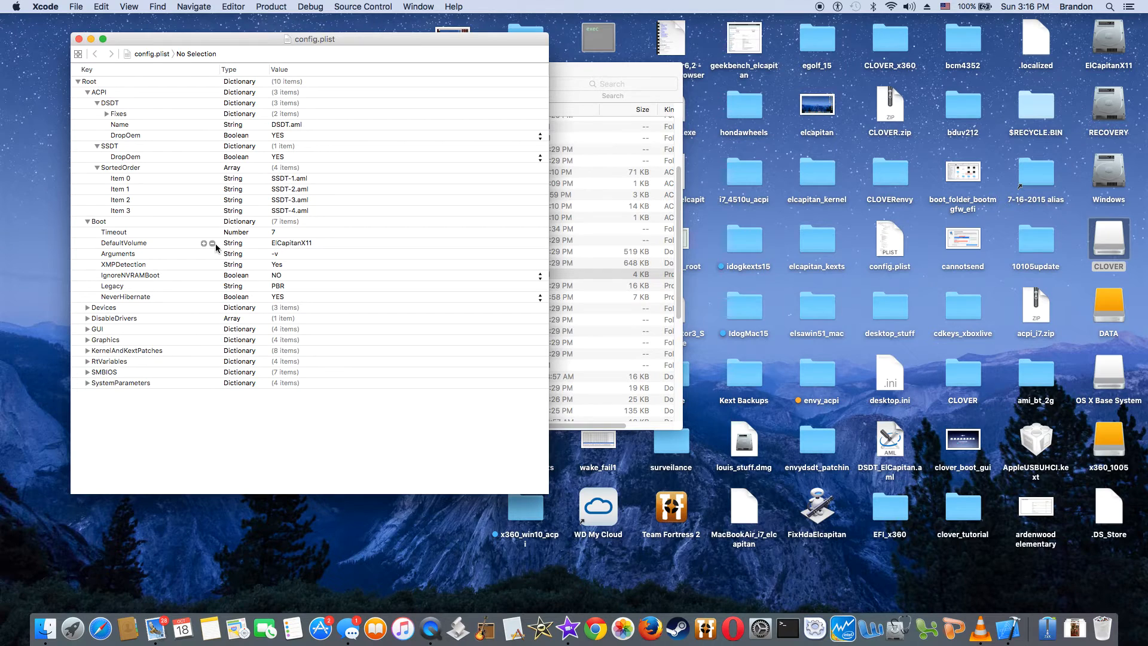
pyautogui.click(139, 255)
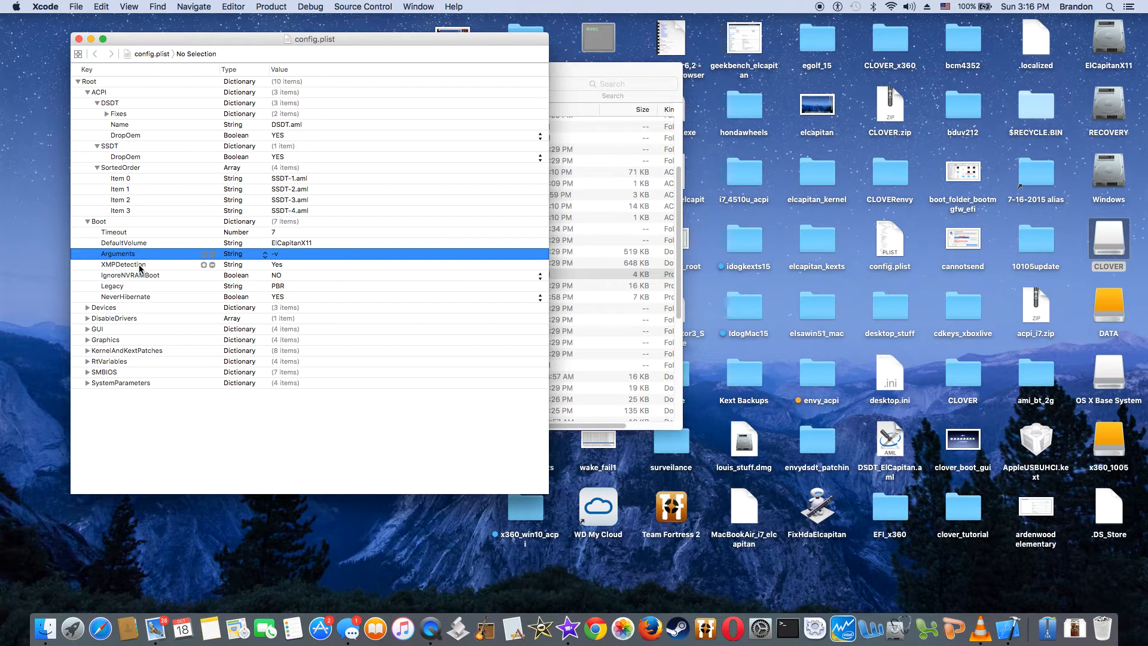
pyautogui.click(141, 269)
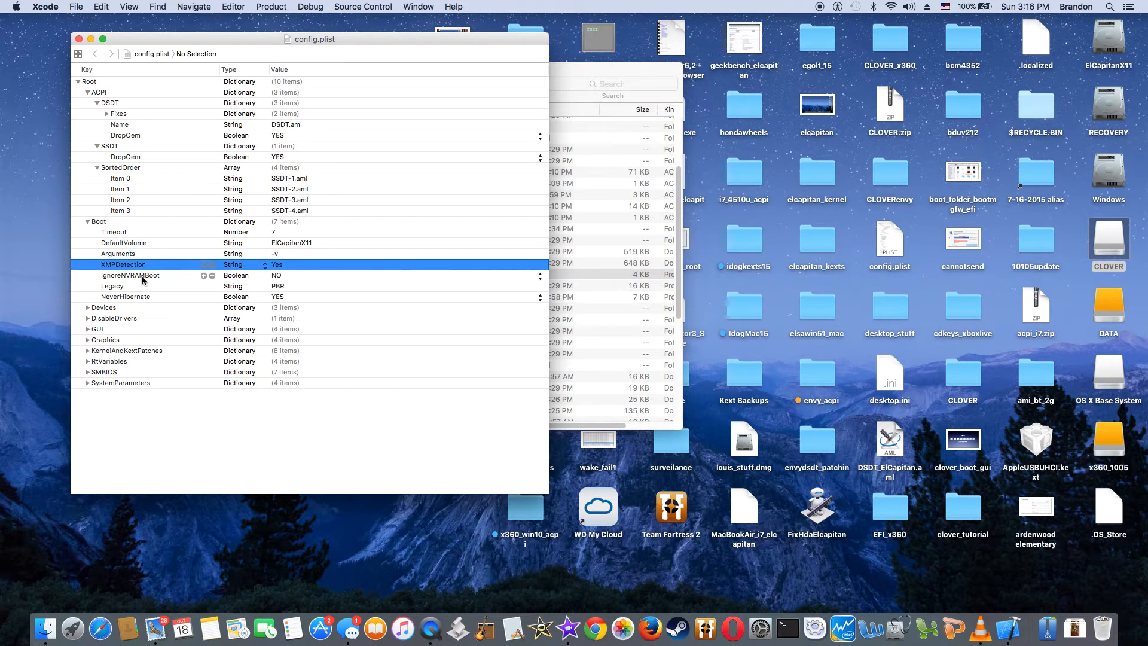
pyautogui.click(143, 276)
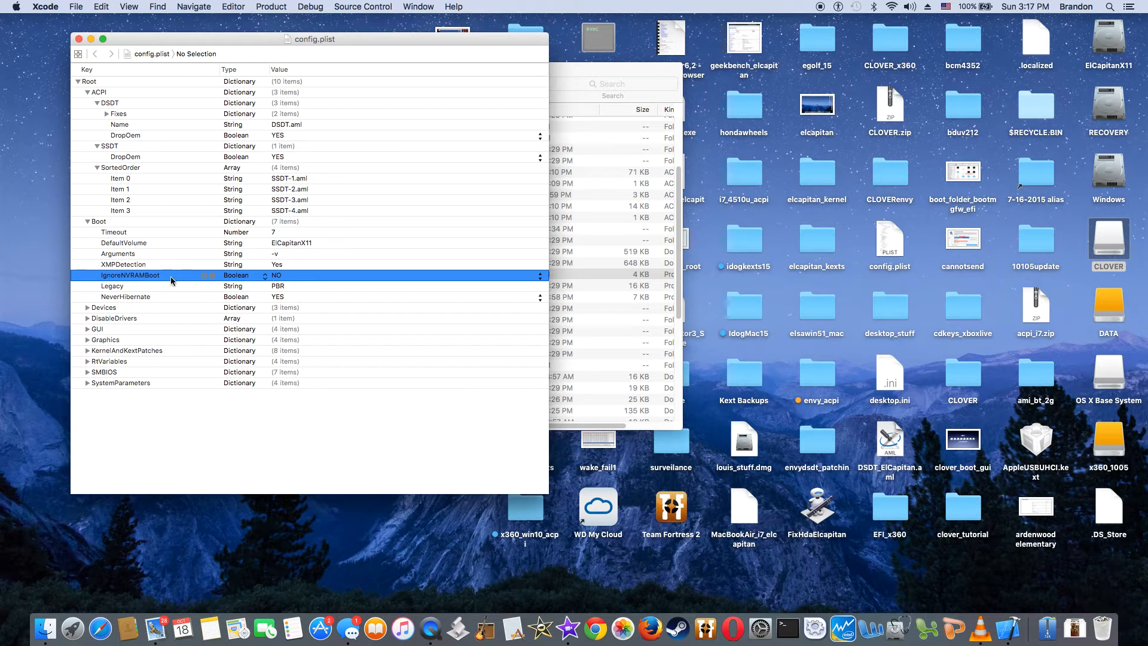
pyautogui.click(199, 245)
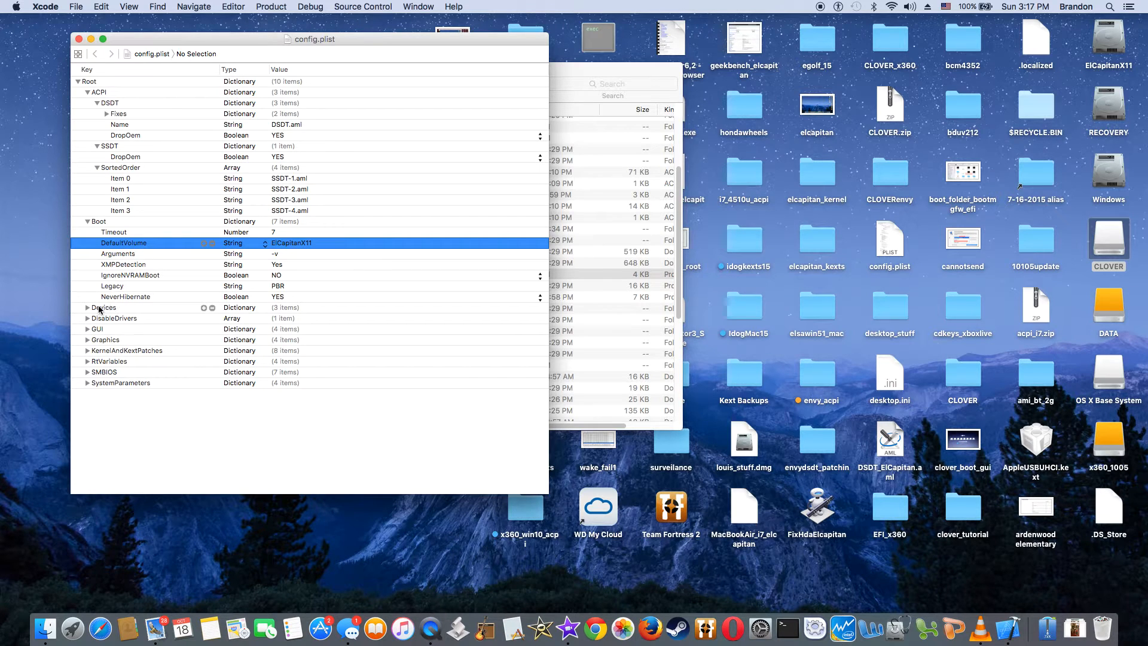
# Expand the Devices section with its FakeID and USB entries, highlighting the IntelGFX value.
pyautogui.click(87, 307)
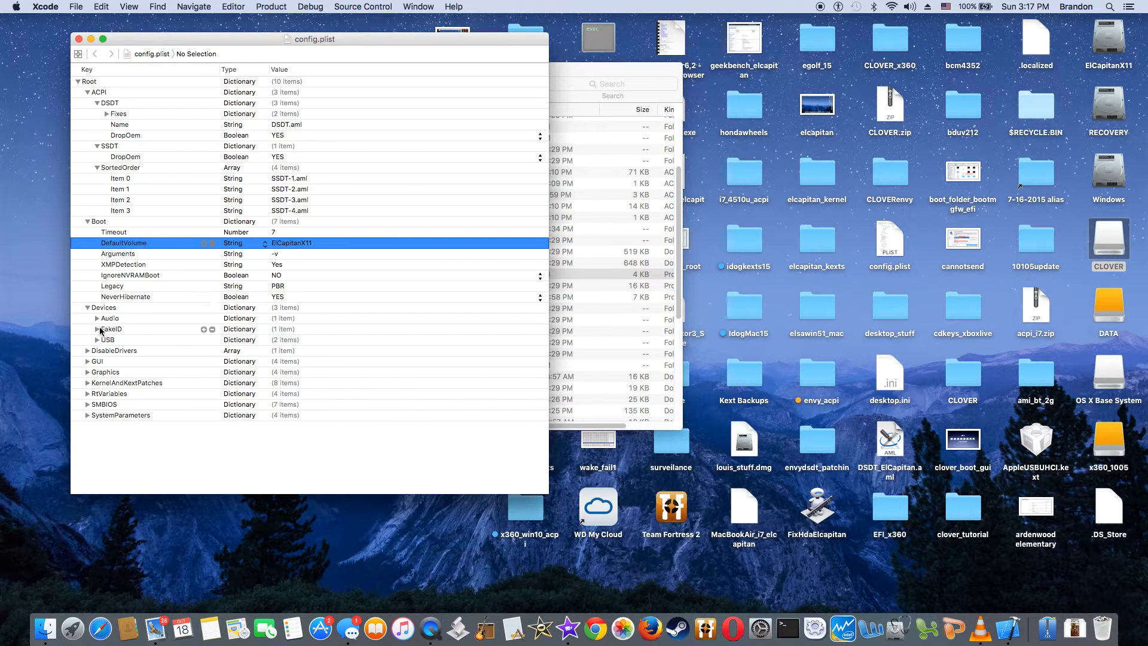
pyautogui.click(96, 329)
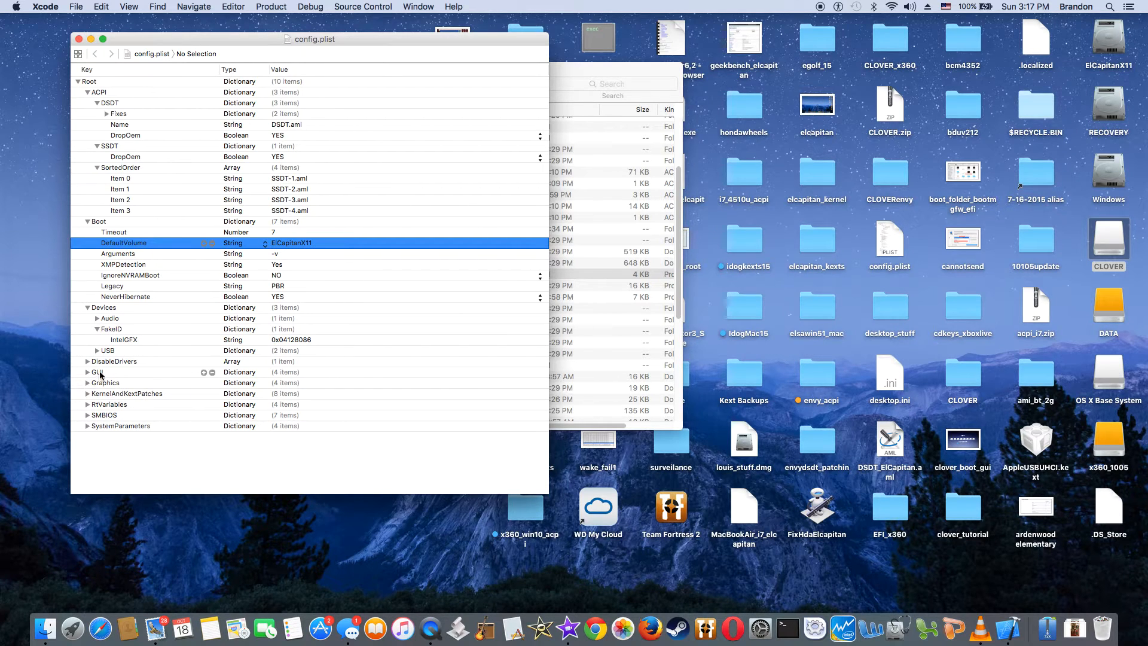
pyautogui.click(285, 341)
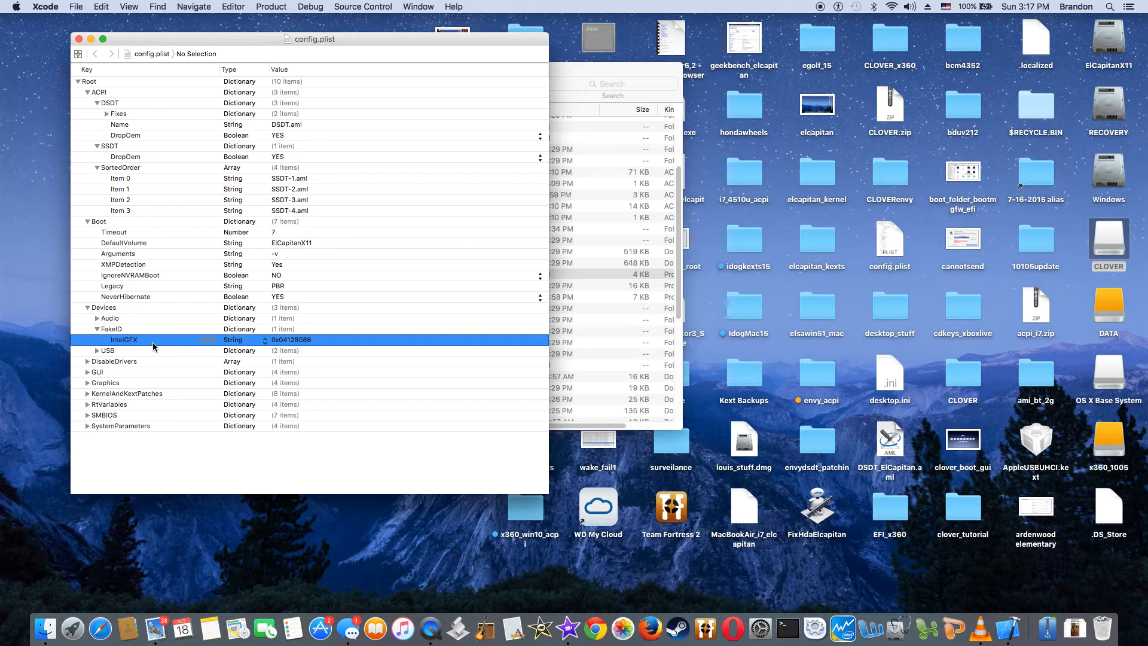
pyautogui.click(96, 349)
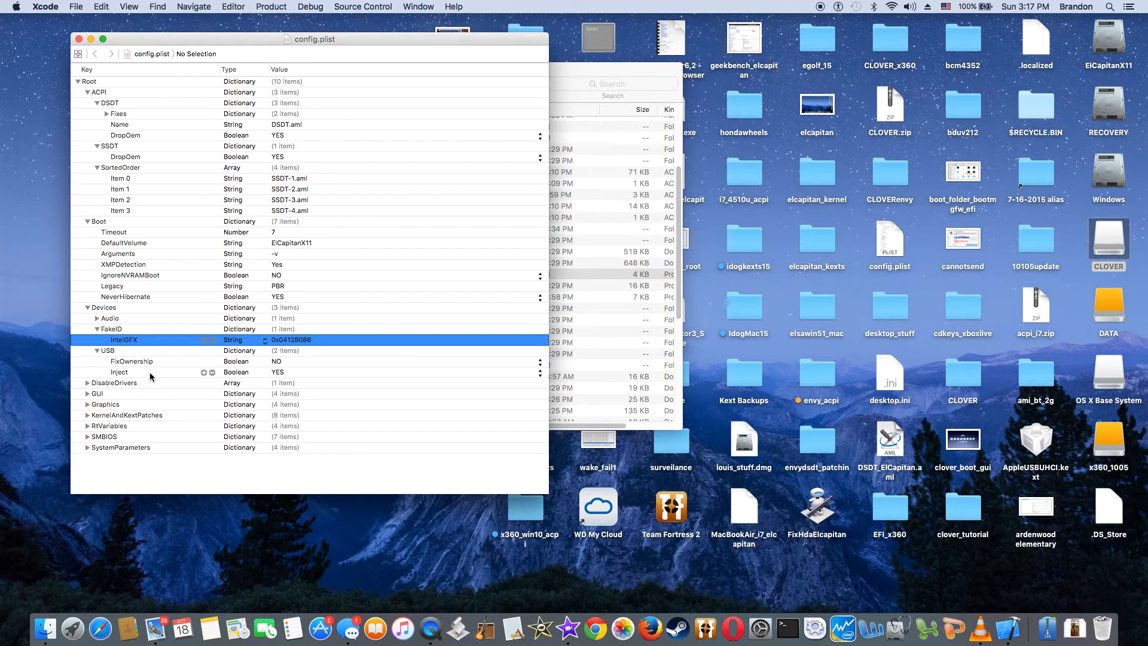
# Expand the DisableDrivers and GUI sections to review their entries.
pyautogui.click(87, 383)
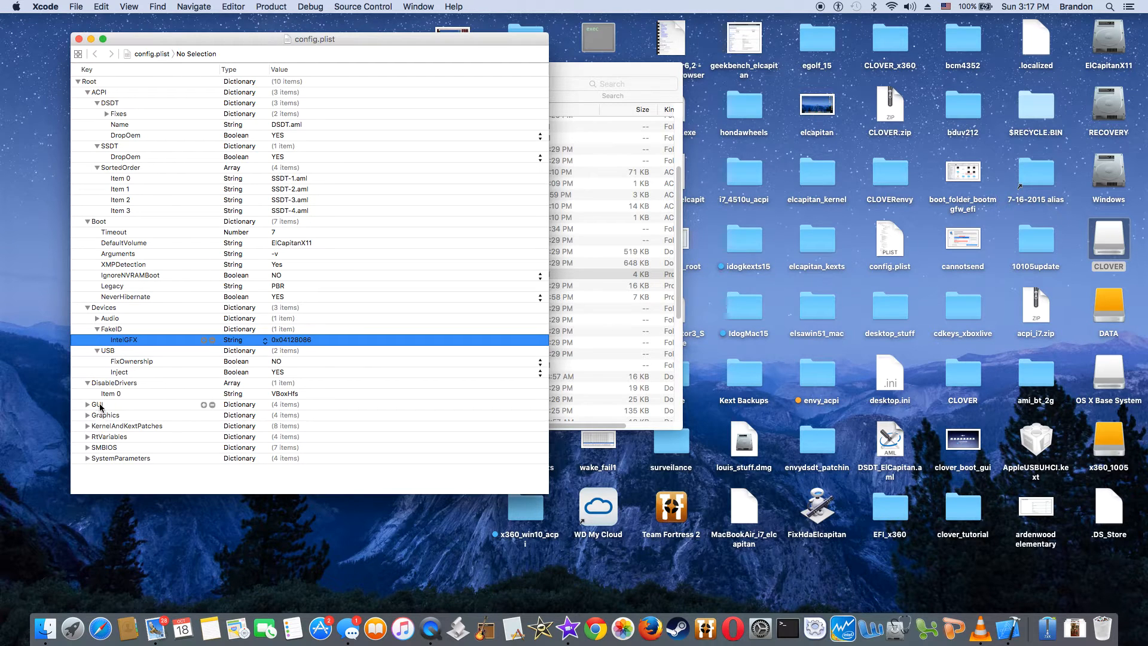
pyautogui.click(87, 404)
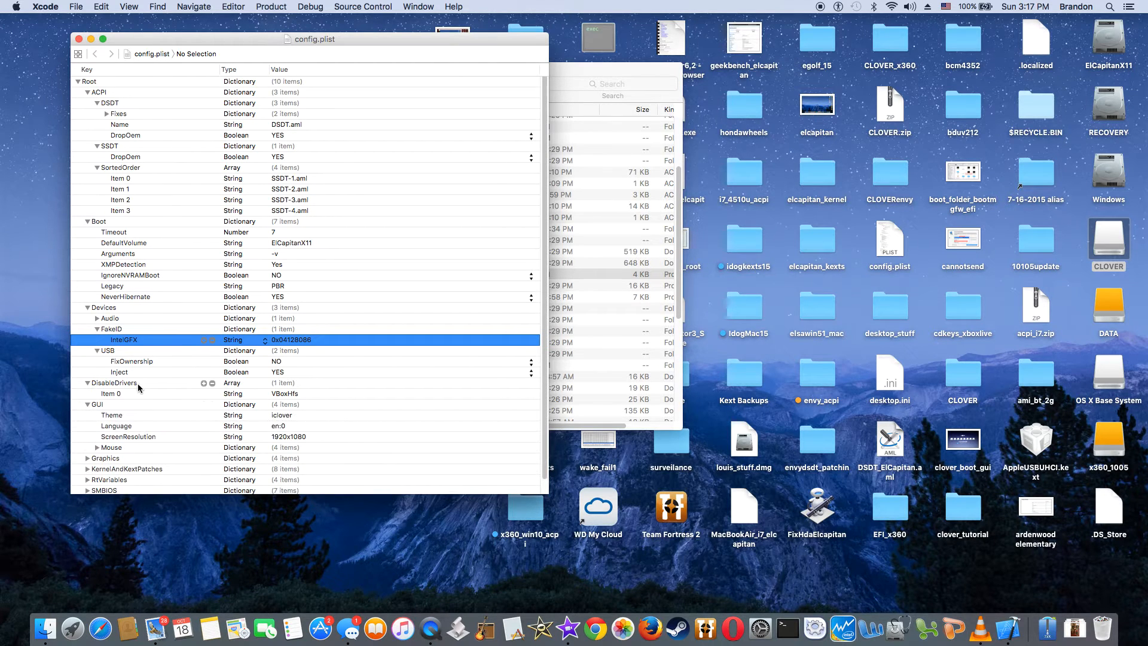
pyautogui.scroll(-1, 137, 383)
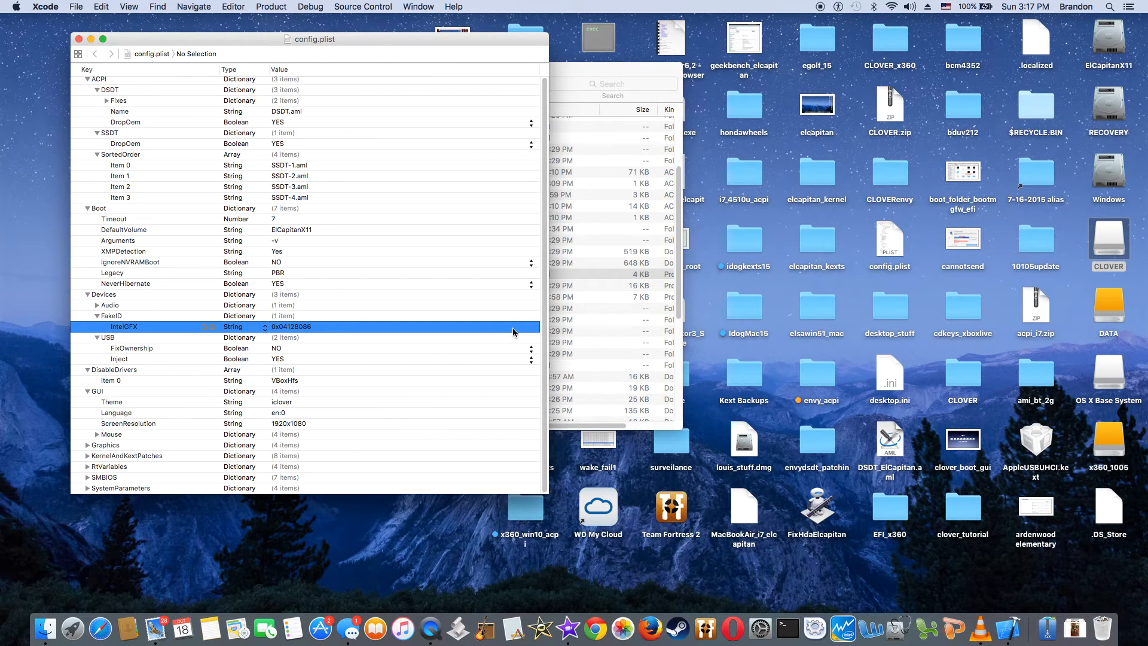
# Expand the Mouse entries of the GUI section and the Graphics section of config.plist to review them.
pyautogui.click(97, 434)
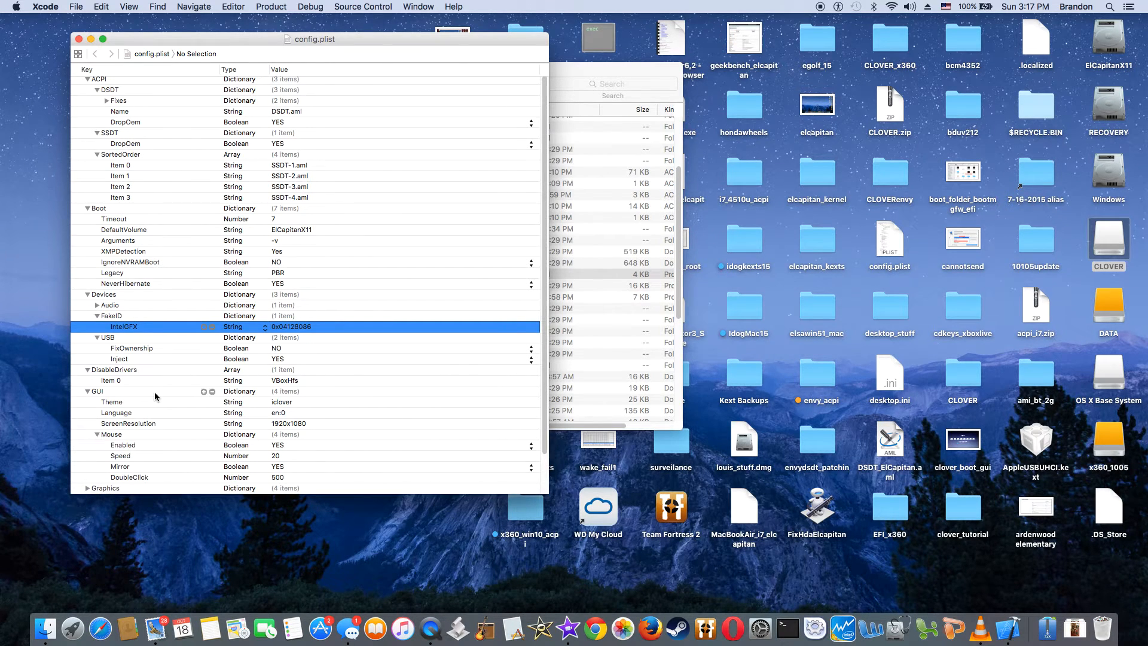
pyautogui.scroll(-3, 155, 402)
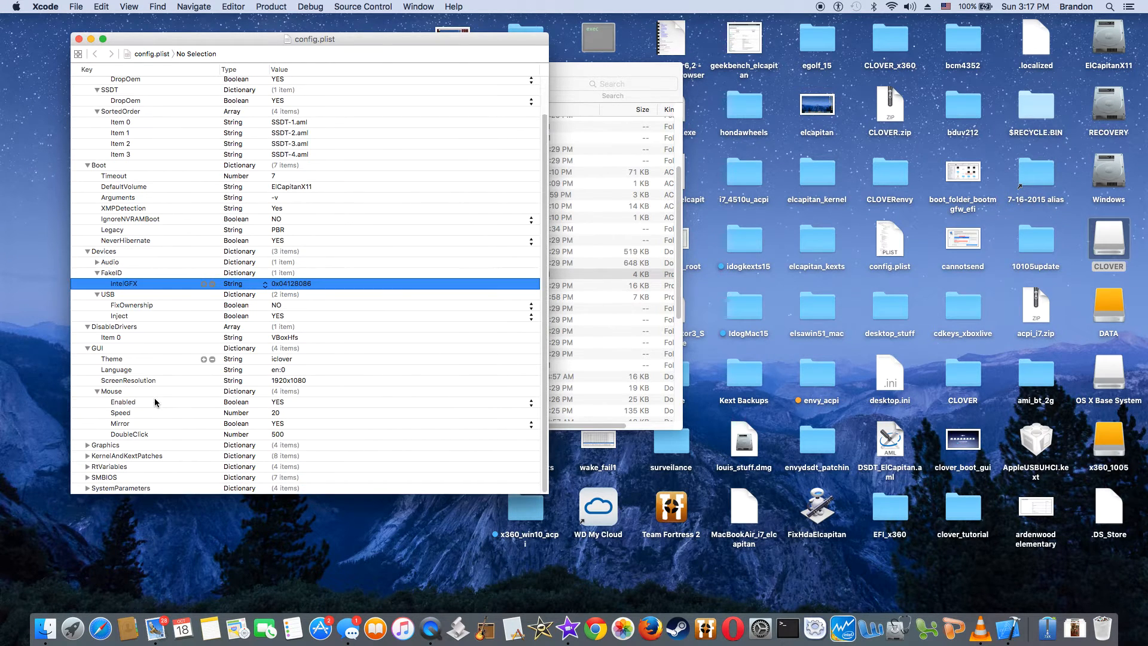
pyautogui.click(88, 446)
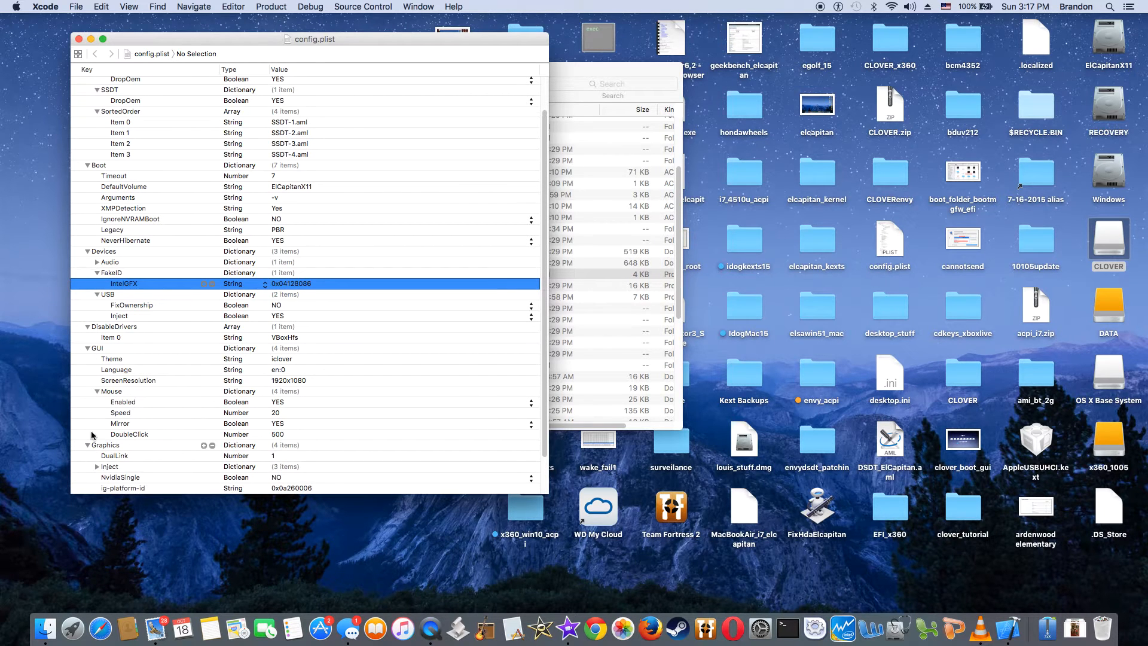
pyautogui.scroll(-3, 118, 397)
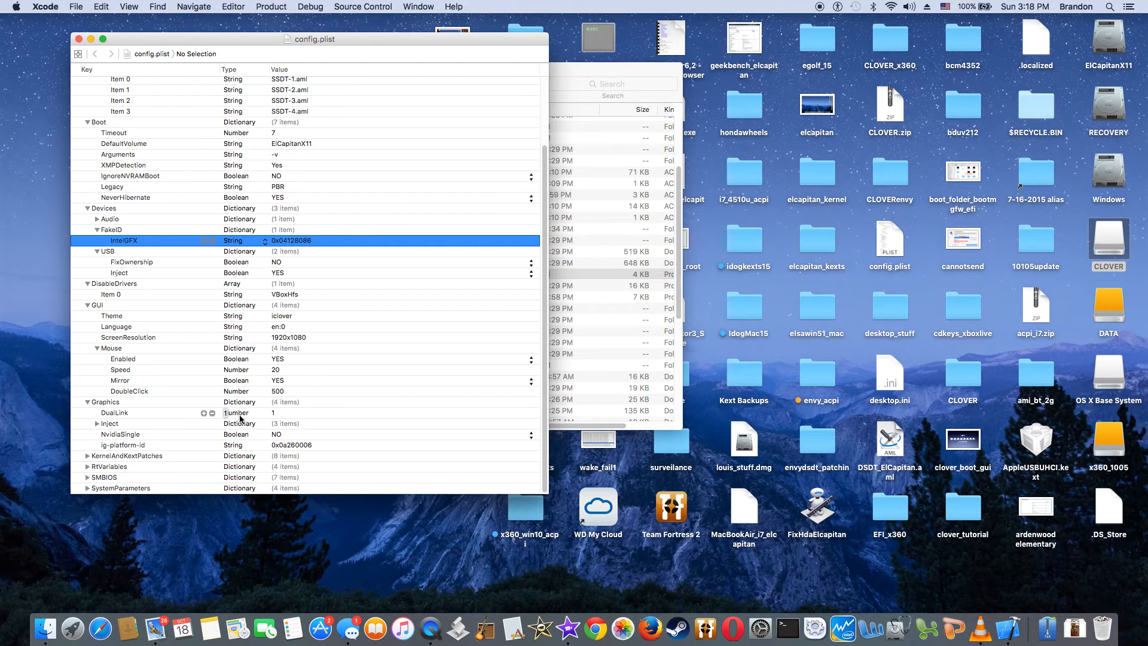
# Expand the Inject entries in the Graphics section and highlight the Intel and ig-platform-id settings.
pyautogui.click(97, 423)
pyautogui.scroll(-1, 168, 388)
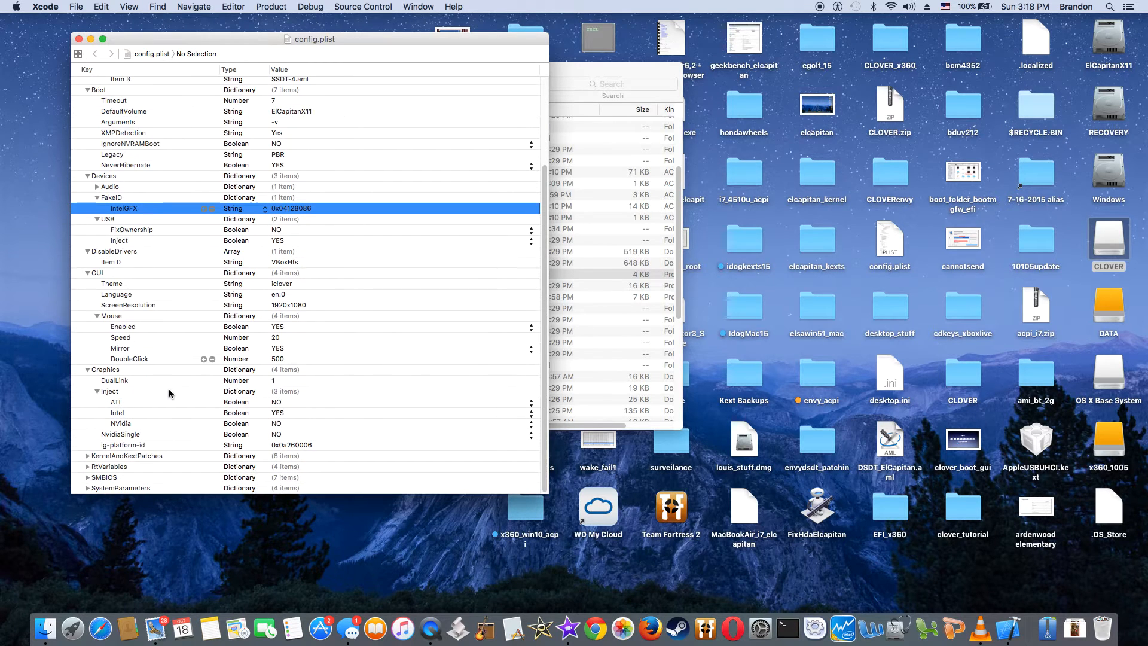
pyautogui.click(225, 413)
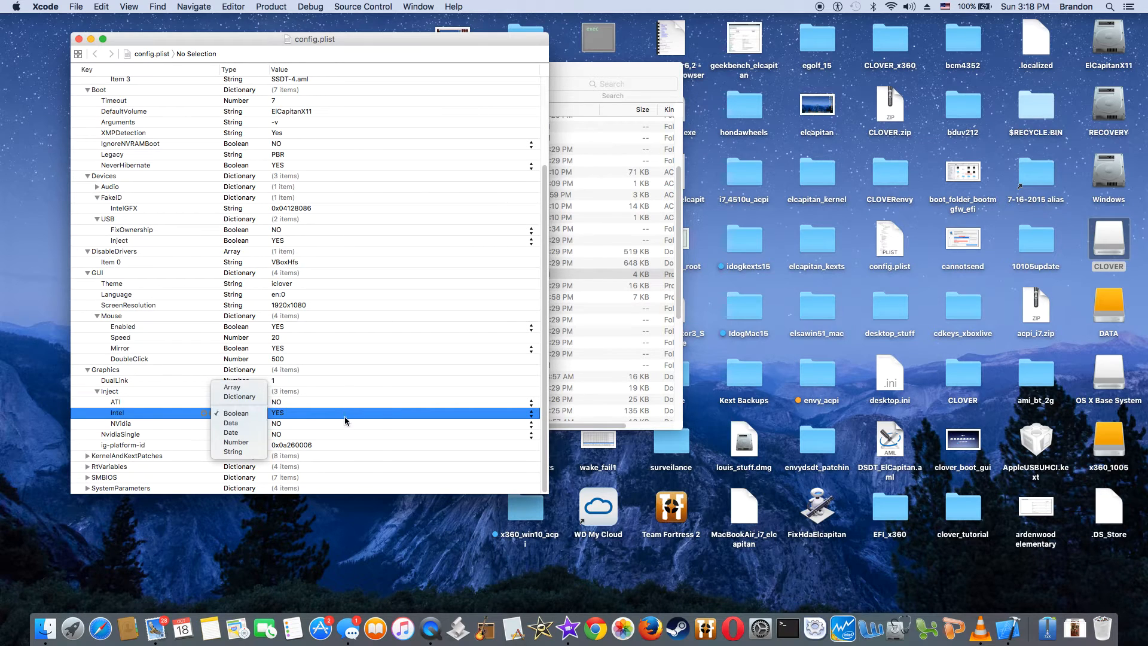
pyautogui.click(120, 449)
pyautogui.click(120, 447)
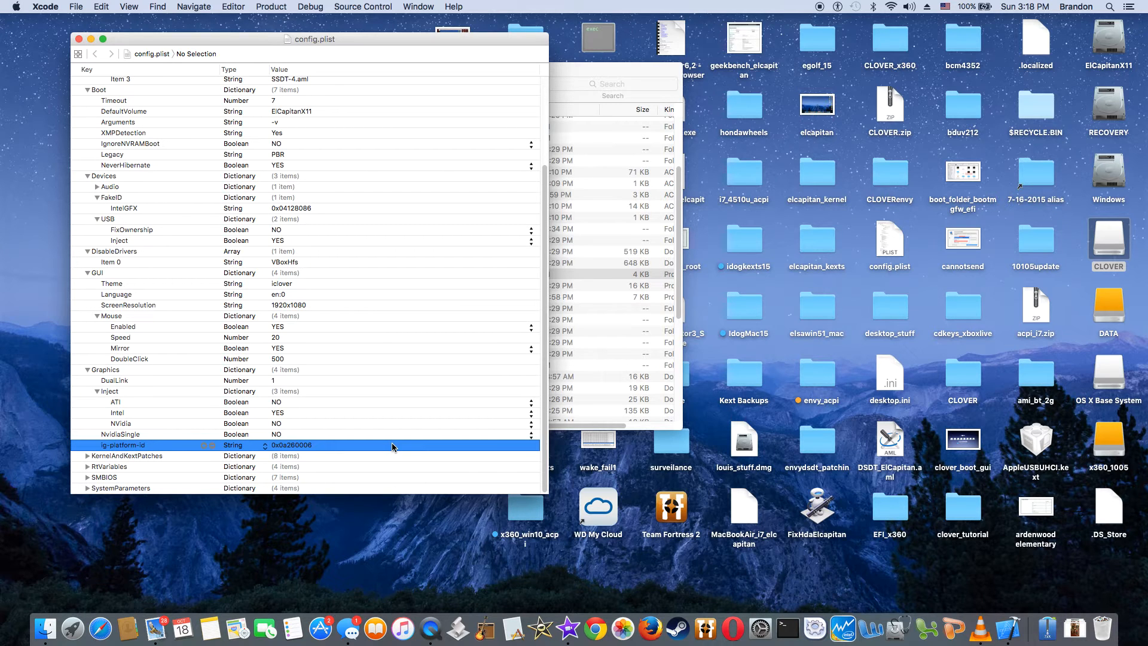
# Expand the KernelAndKextPatches section, review both KextsToPatch items with their Find and Replace data, and collapse KextsToPatch again.
pyautogui.click(88, 456)
pyautogui.scroll(-4, 184, 349)
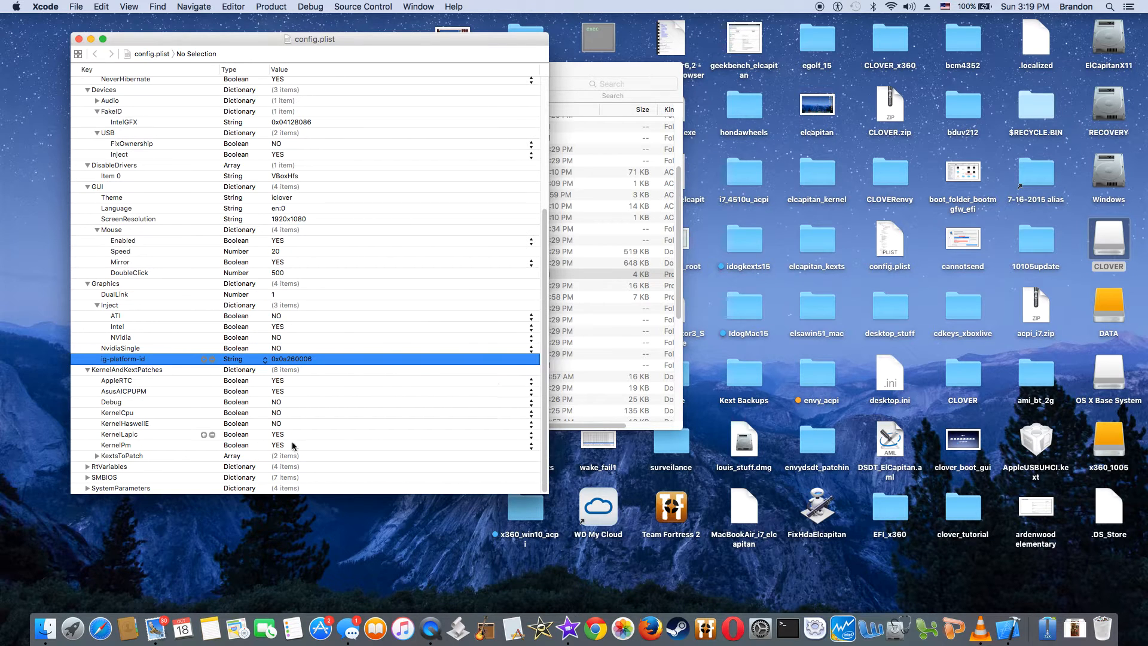
pyautogui.click(98, 456)
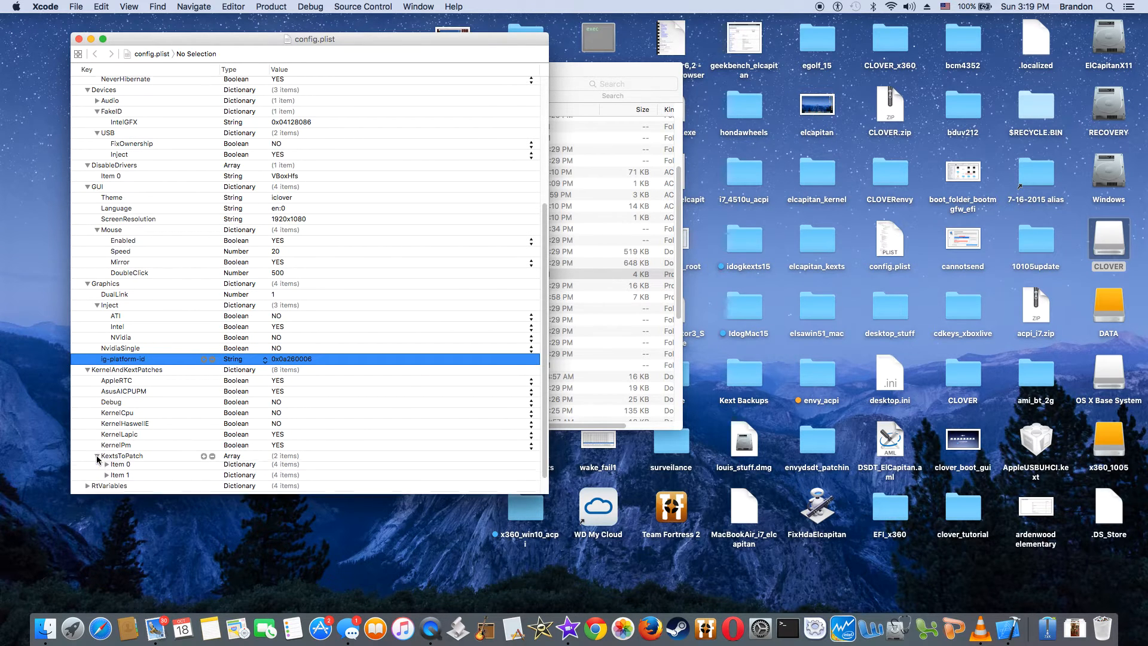
pyautogui.scroll(-1, 184, 422)
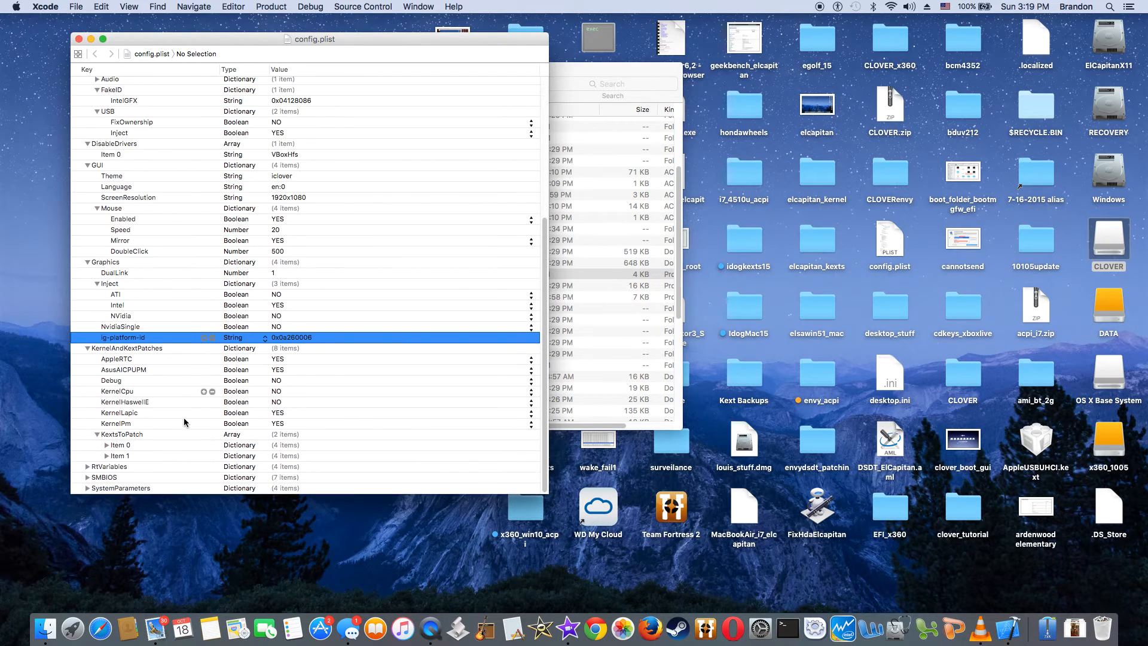
pyautogui.click(107, 446)
pyautogui.scroll(-2, 148, 424)
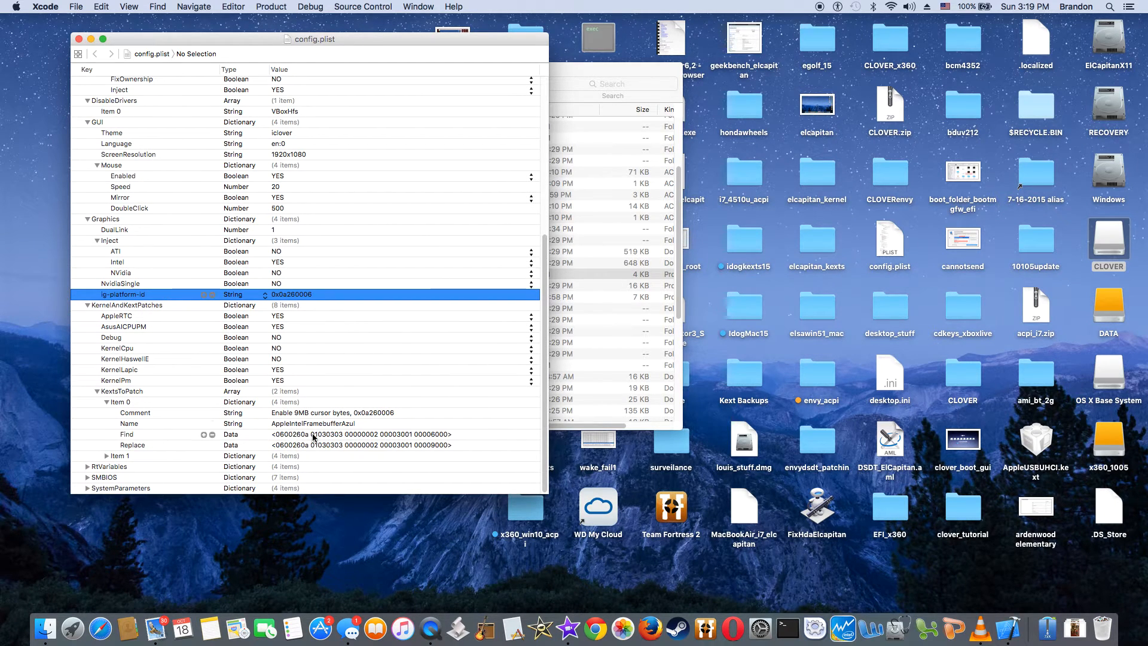
pyautogui.click(106, 455)
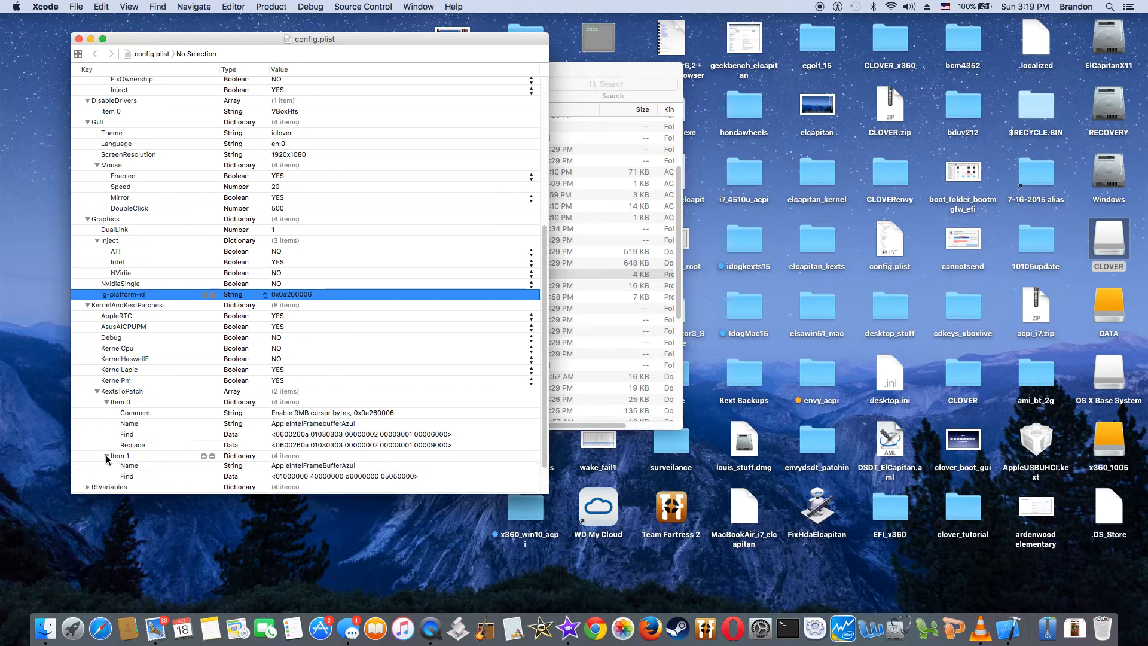
pyautogui.scroll(-2, 104, 418)
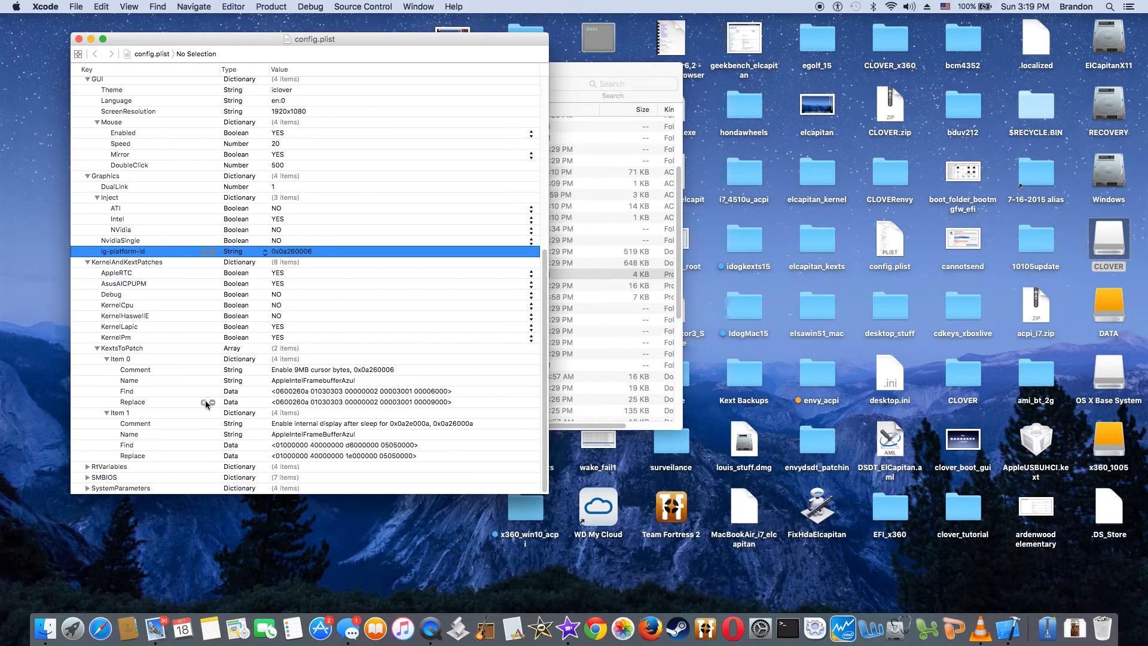
pyautogui.click(96, 348)
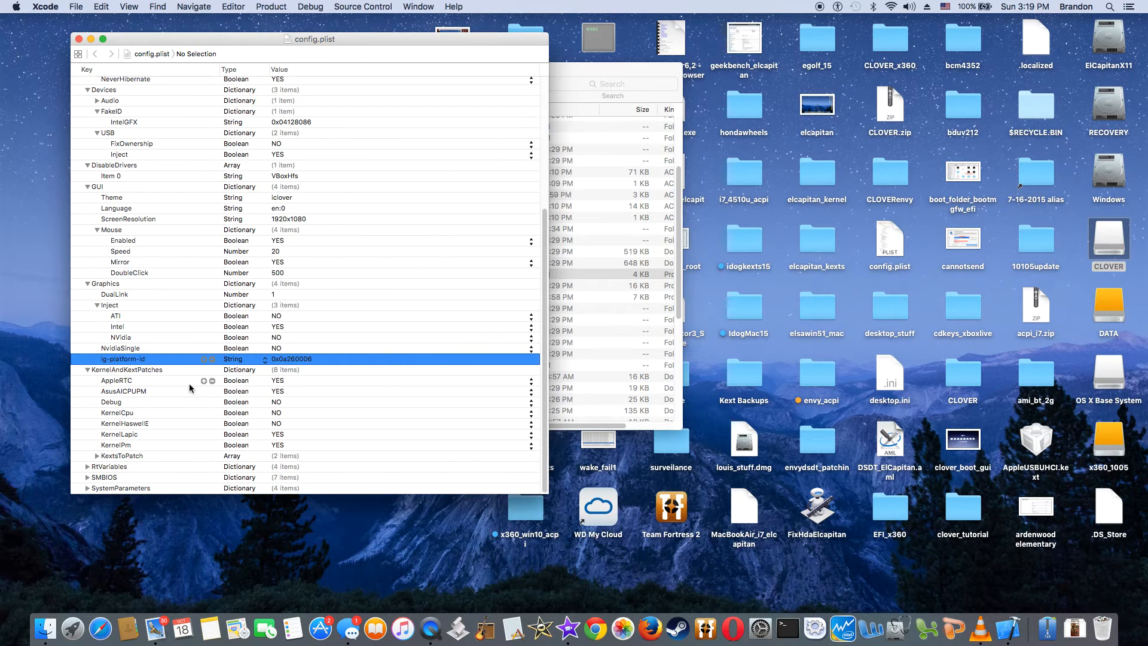
# Expand the RtVariables section and highlight its MLB, ROM, BooterConfig and CsrActiveConfig entries in turn.
pyautogui.click(86, 465)
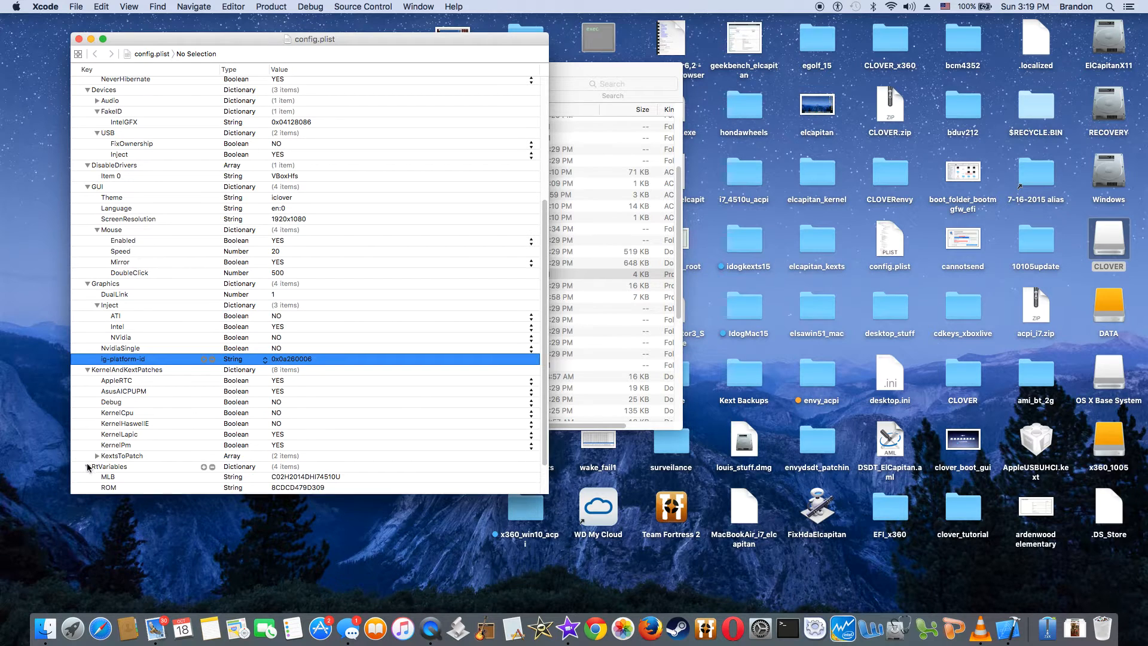
pyautogui.scroll(-2, 357, 400)
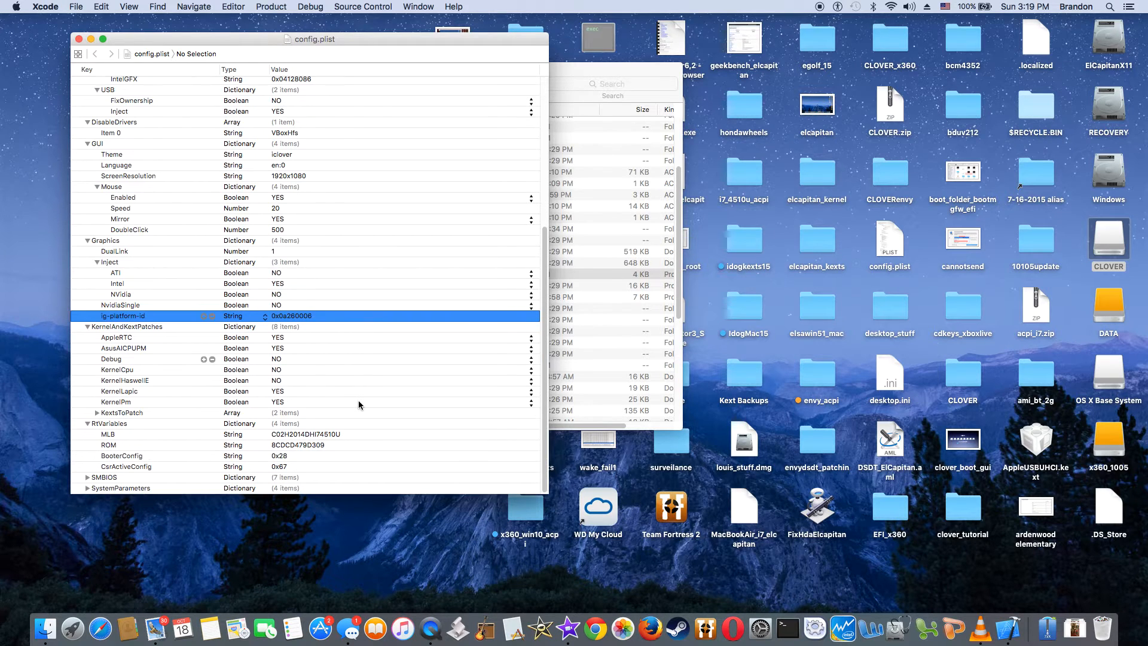
pyautogui.click(303, 440)
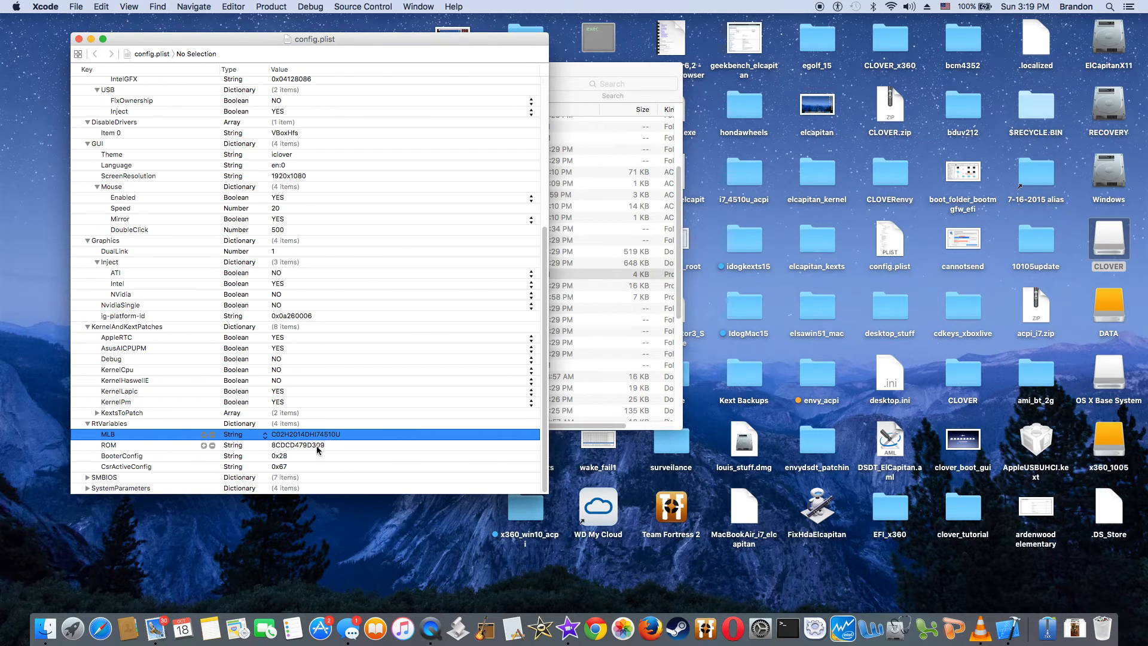
pyautogui.click(313, 447)
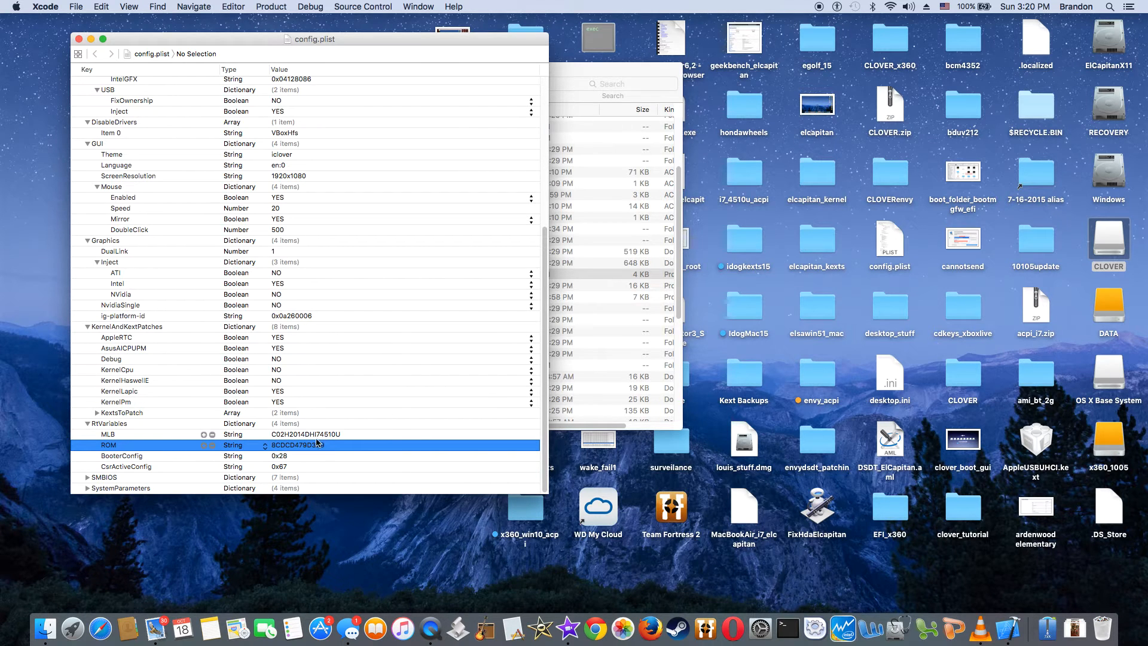
pyautogui.click(135, 457)
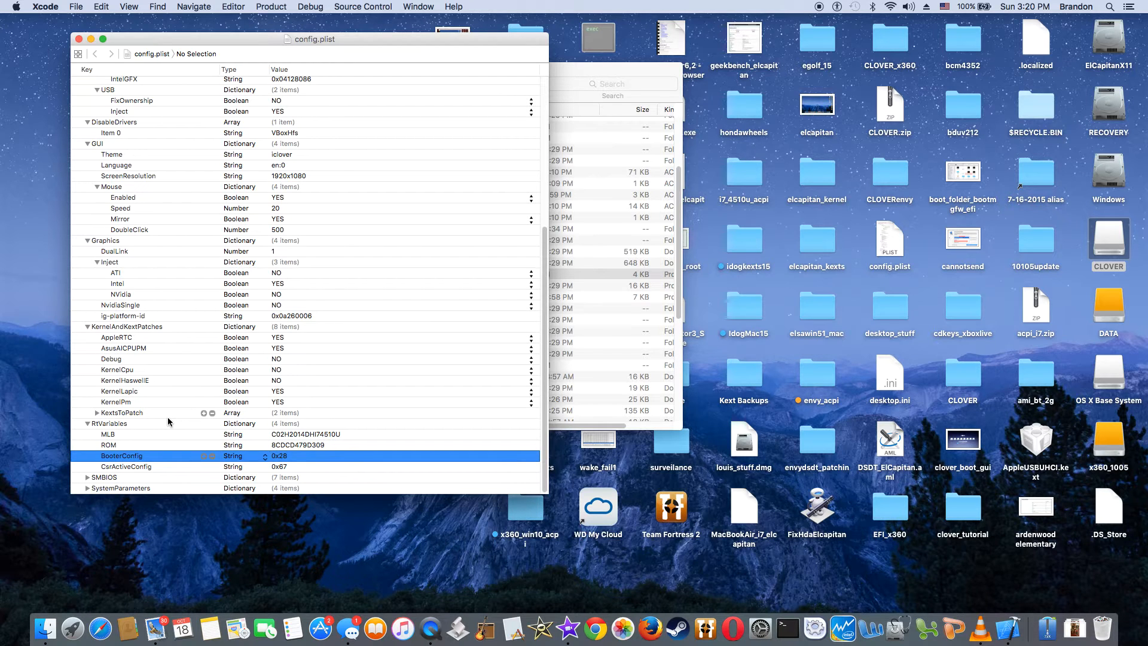
pyautogui.click(150, 468)
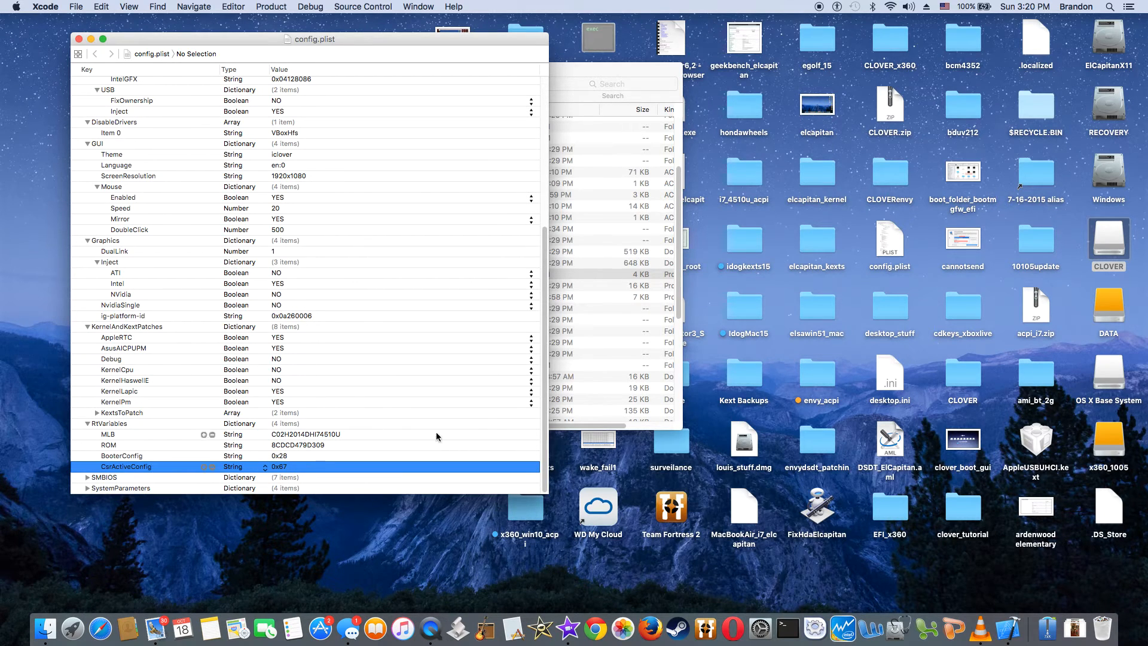
# Expand the SMBIOS section to review its entries and highlight the SmUUID value.
pyautogui.click(87, 477)
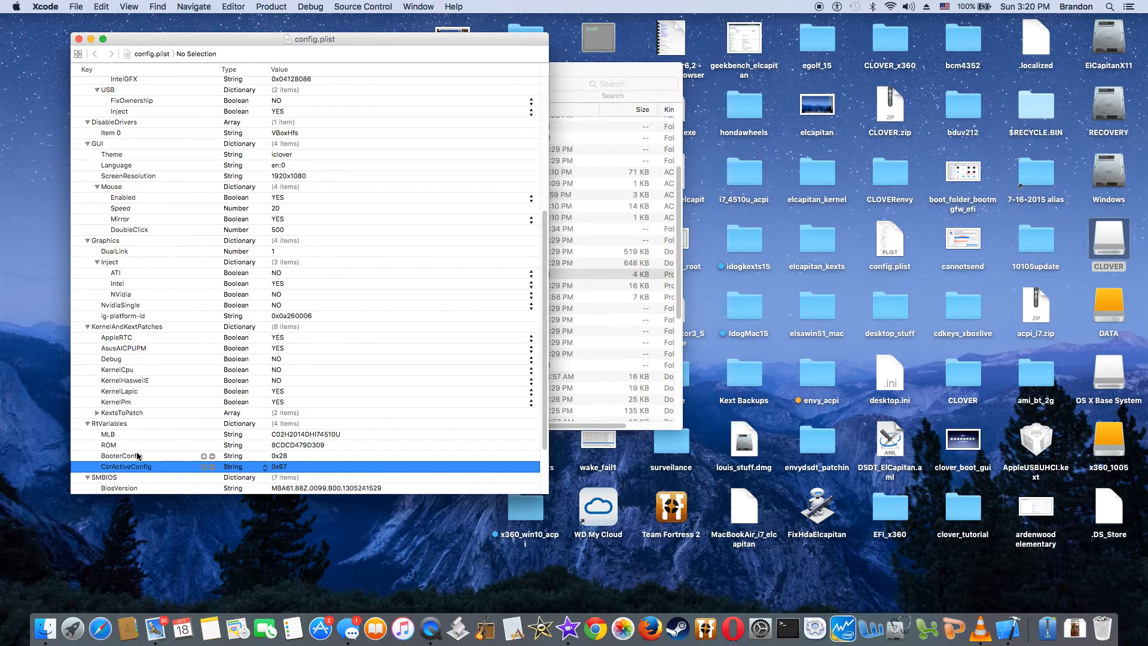
pyautogui.scroll(-3, 137, 456)
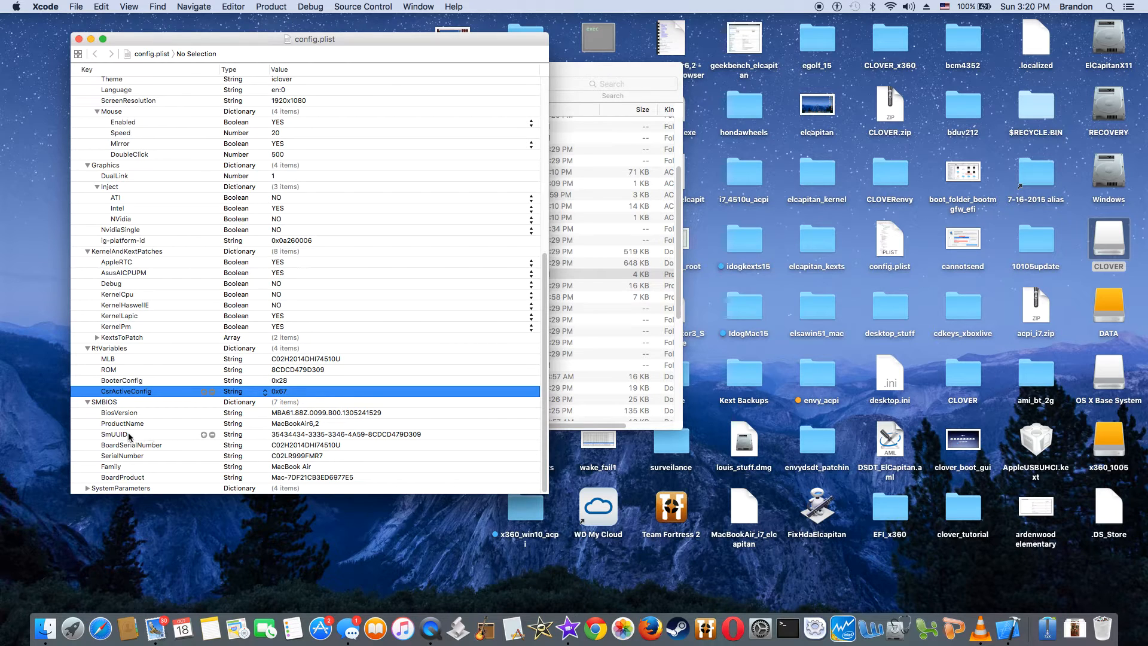
pyautogui.click(297, 435)
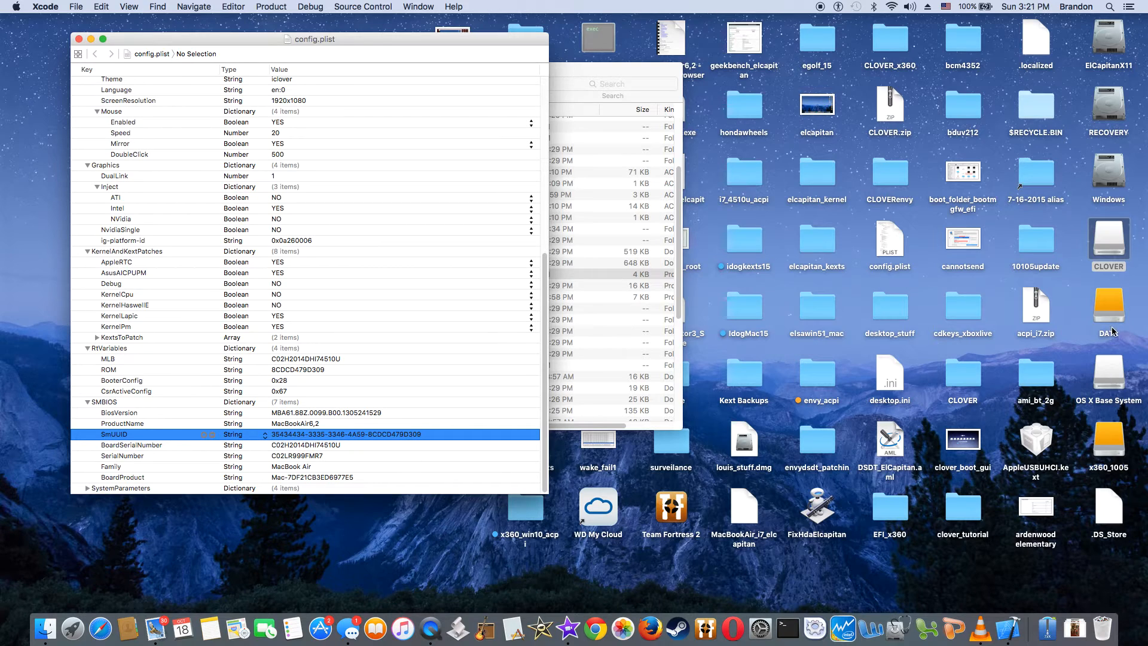
# View the BIOS photo uuid.jpg from the clover_tutorial folder on the DATA drive to check the UUID number, and close the image.
pyautogui.doubleClick(1111, 310)
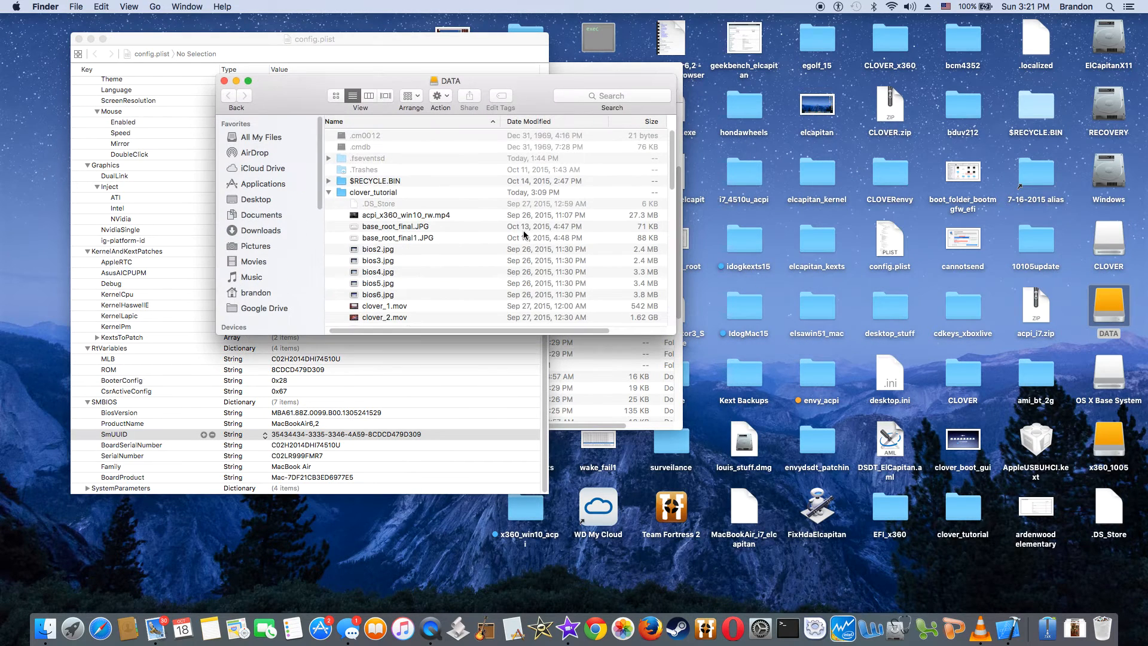
pyautogui.scroll(-10, 485, 160)
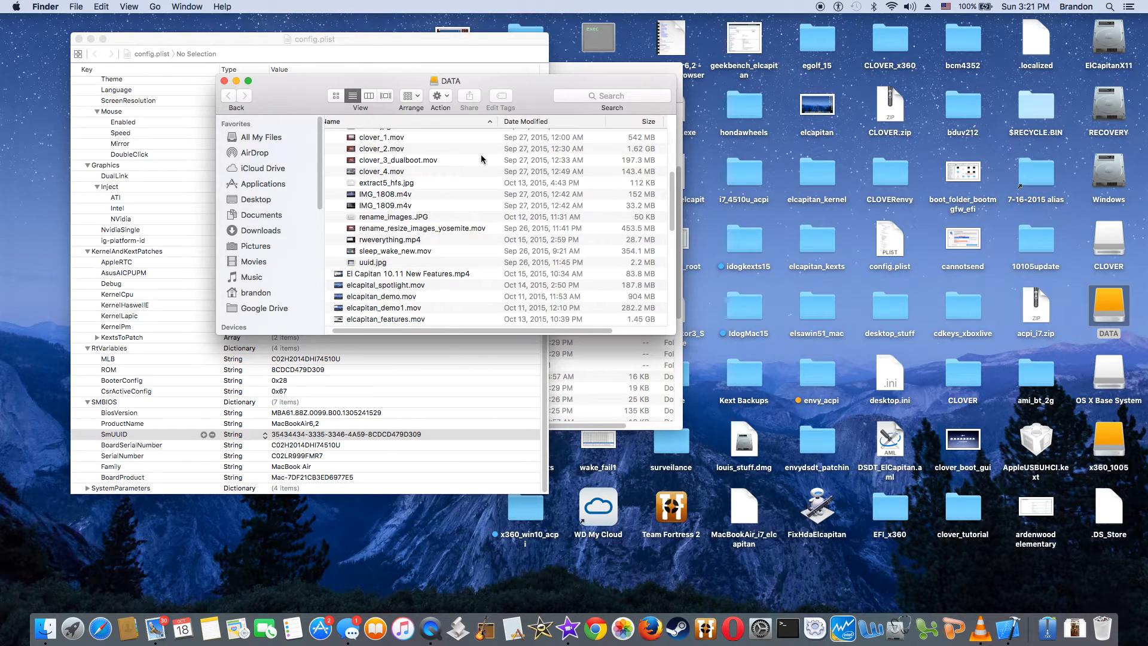
pyautogui.doubleClick(368, 263)
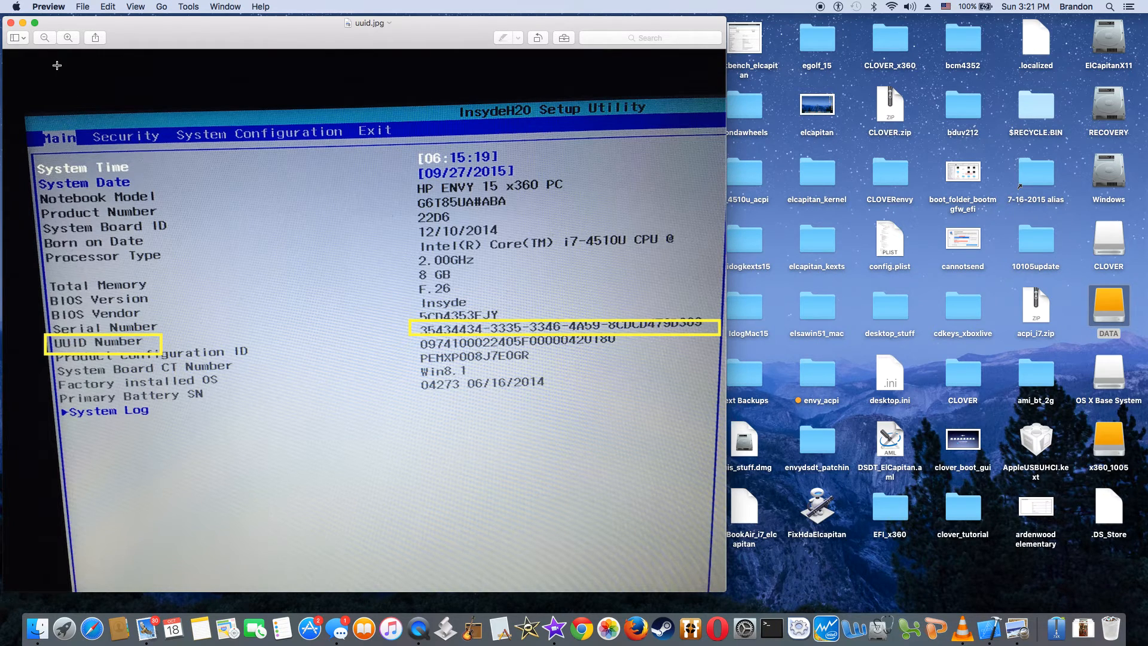
pyautogui.click(12, 22)
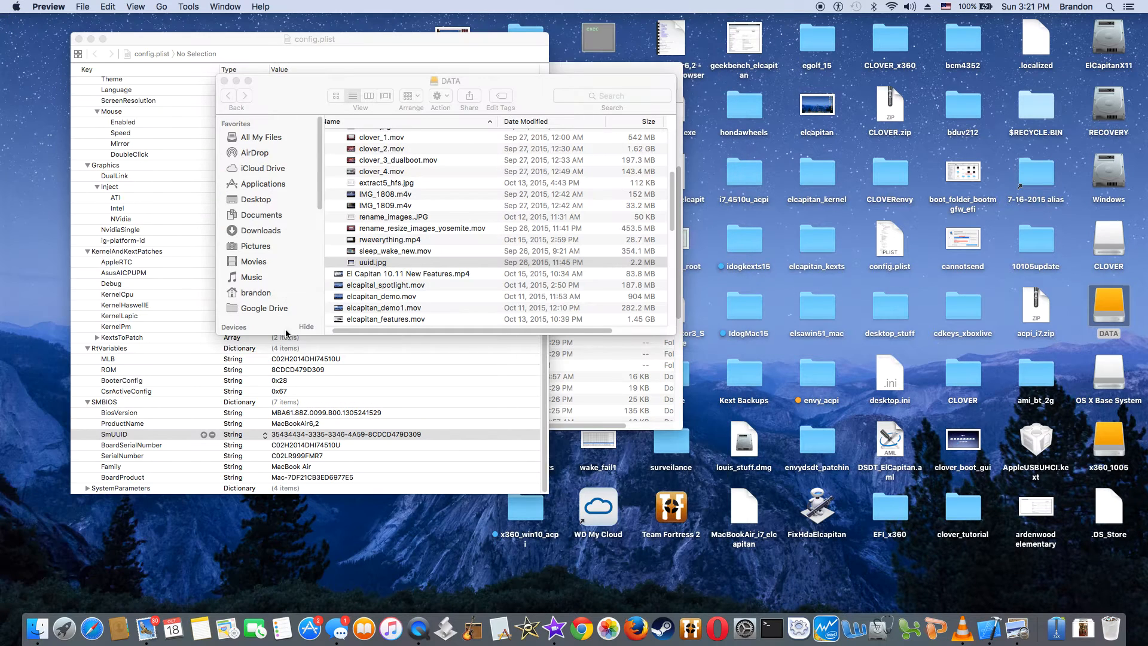
# Return to config.plist and highlight the BoardSerialNumber, SerialNumber and BoardProduct entries of the SMBIOS section.
pyautogui.click(321, 450)
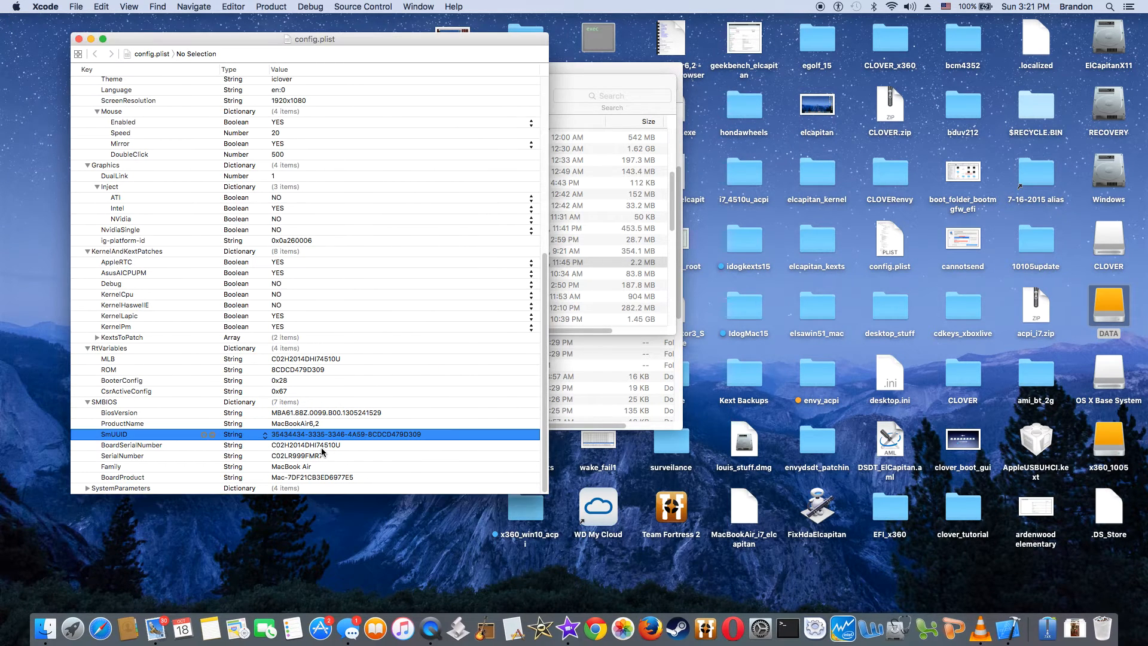
pyautogui.click(170, 450)
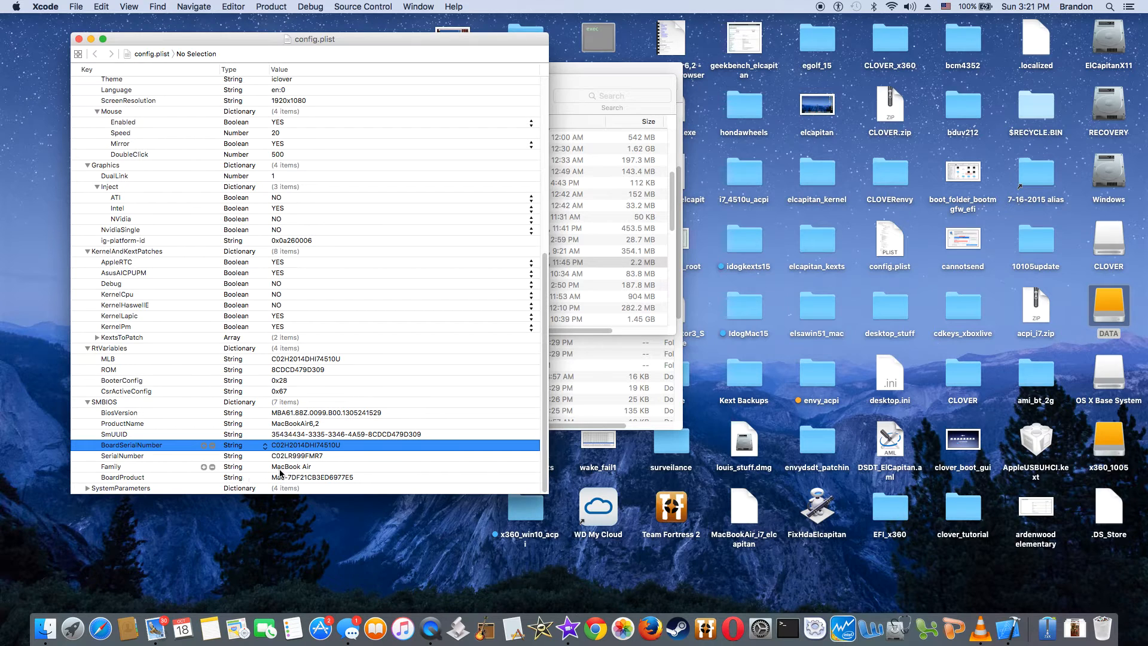
pyautogui.click(300, 458)
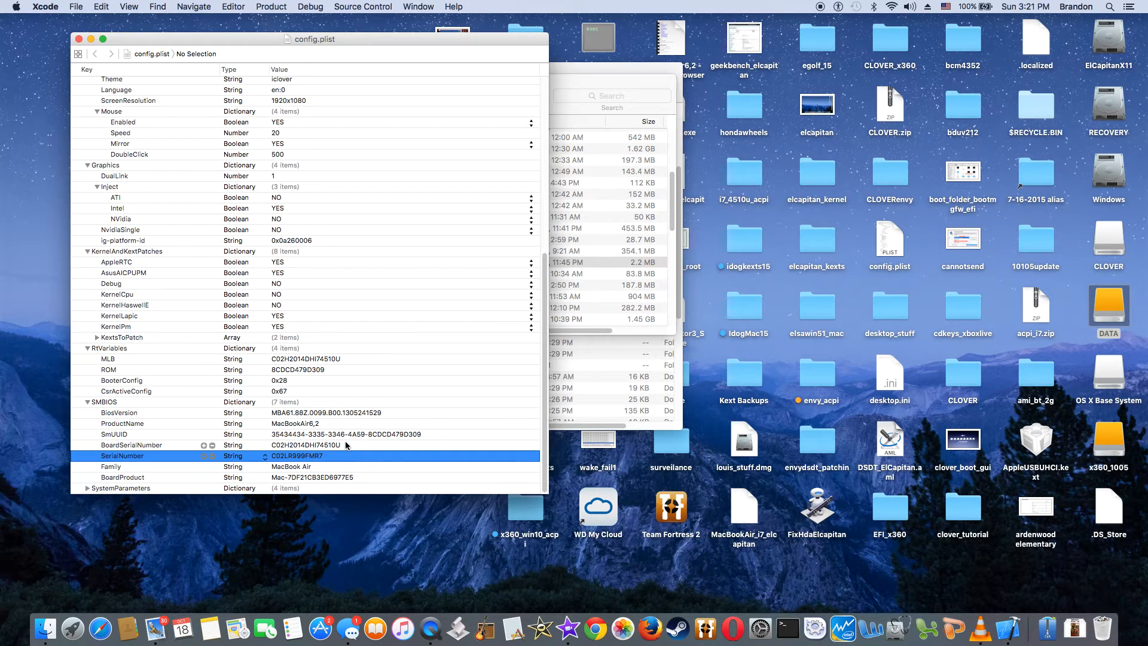
pyautogui.click(290, 478)
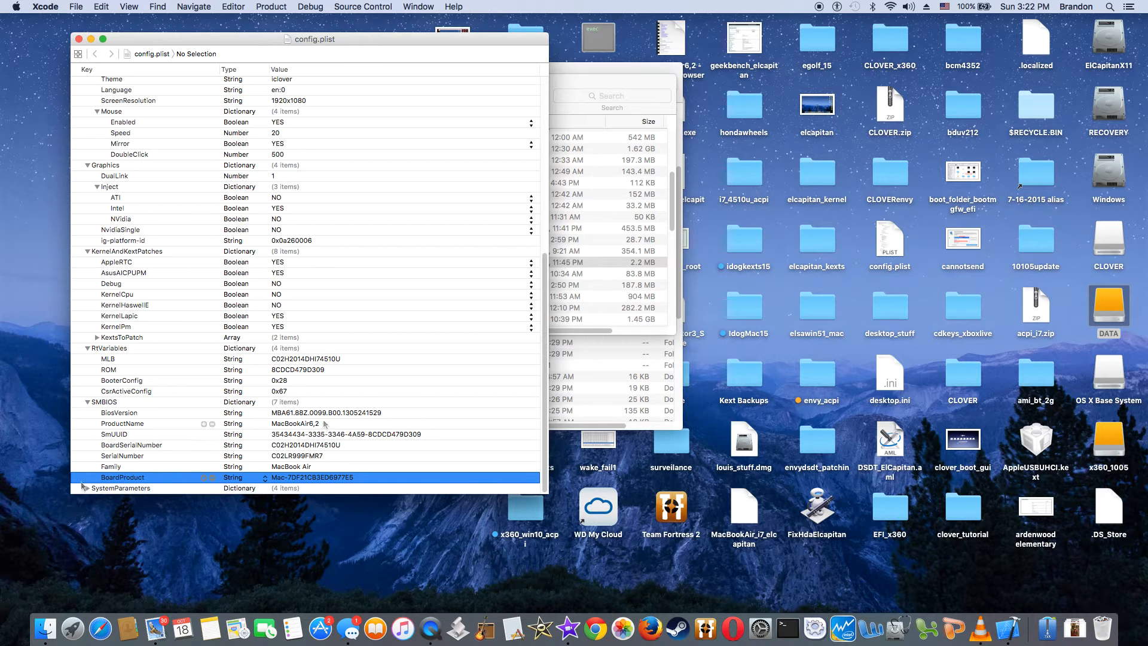
# Expand the SystemParameters section of config.plist and compare CustomUUID with SmUUID, highlighting InjectSystemID, InjectKexts and NoCaches in turn.
pyautogui.click(87, 489)
pyautogui.scroll(-3, 152, 389)
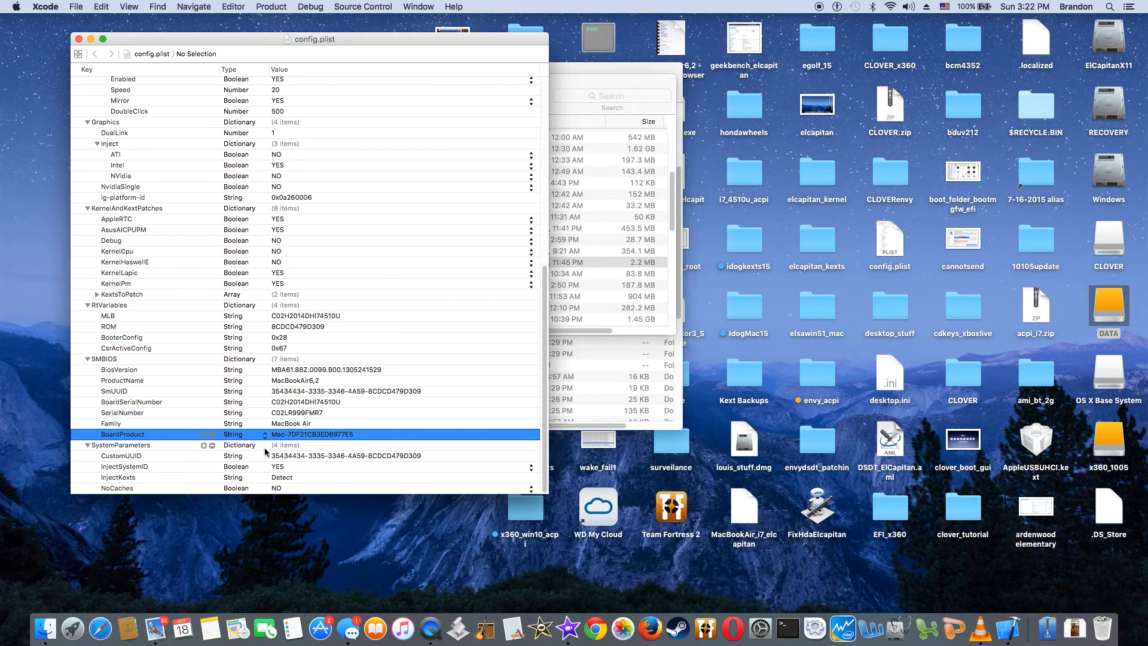
pyautogui.click(329, 457)
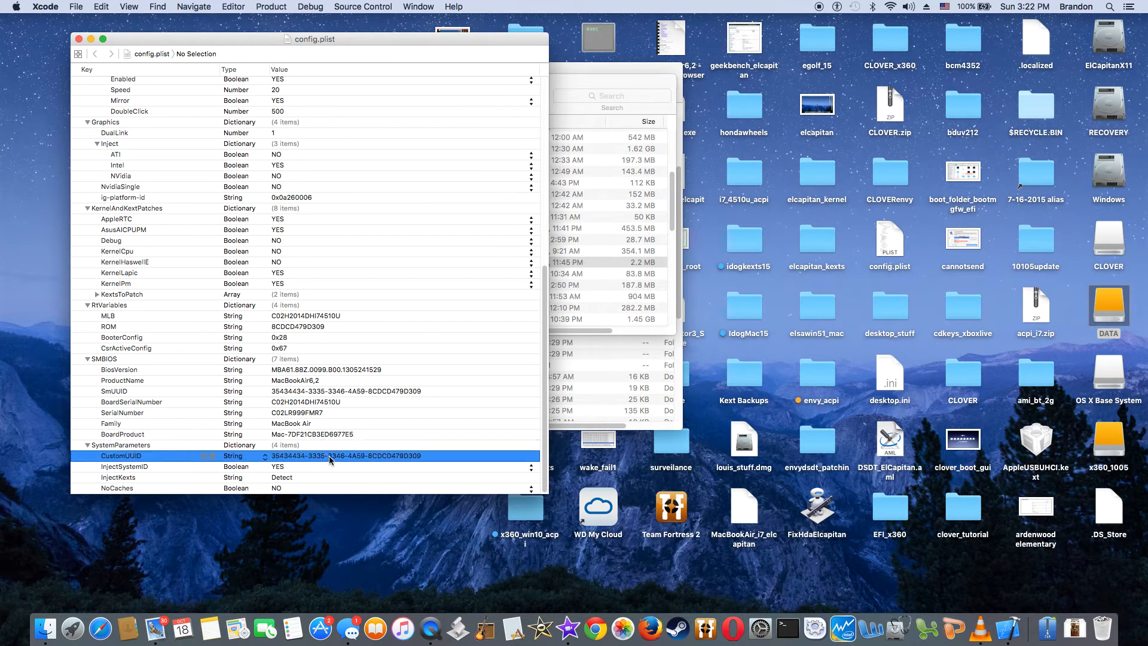
pyautogui.click(375, 391)
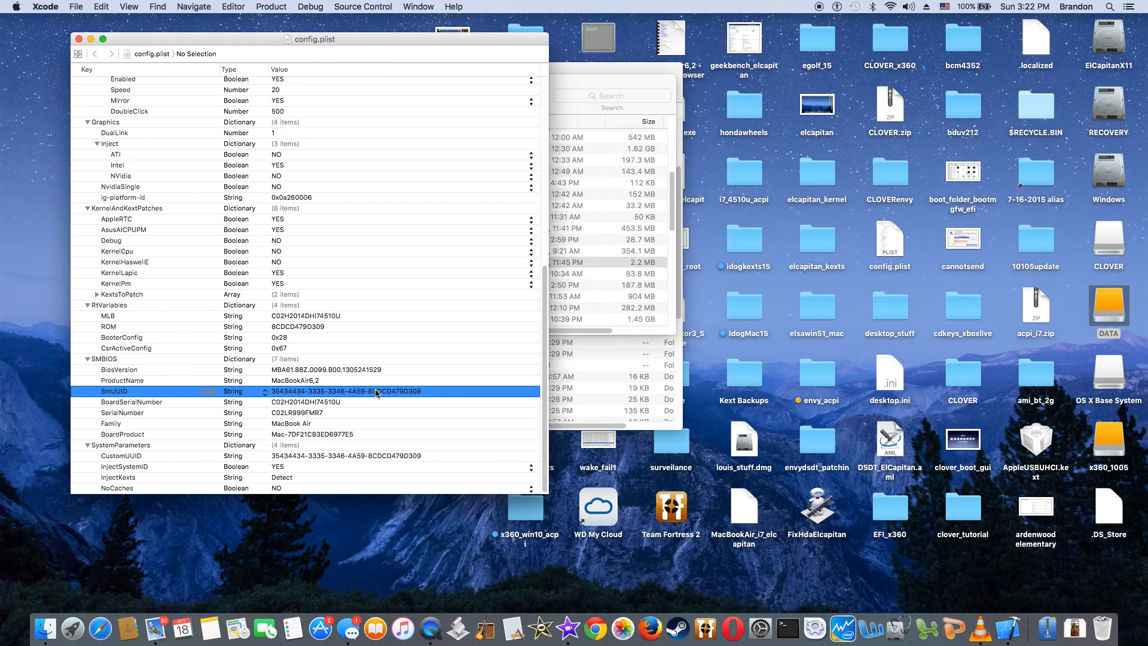
pyautogui.click(255, 468)
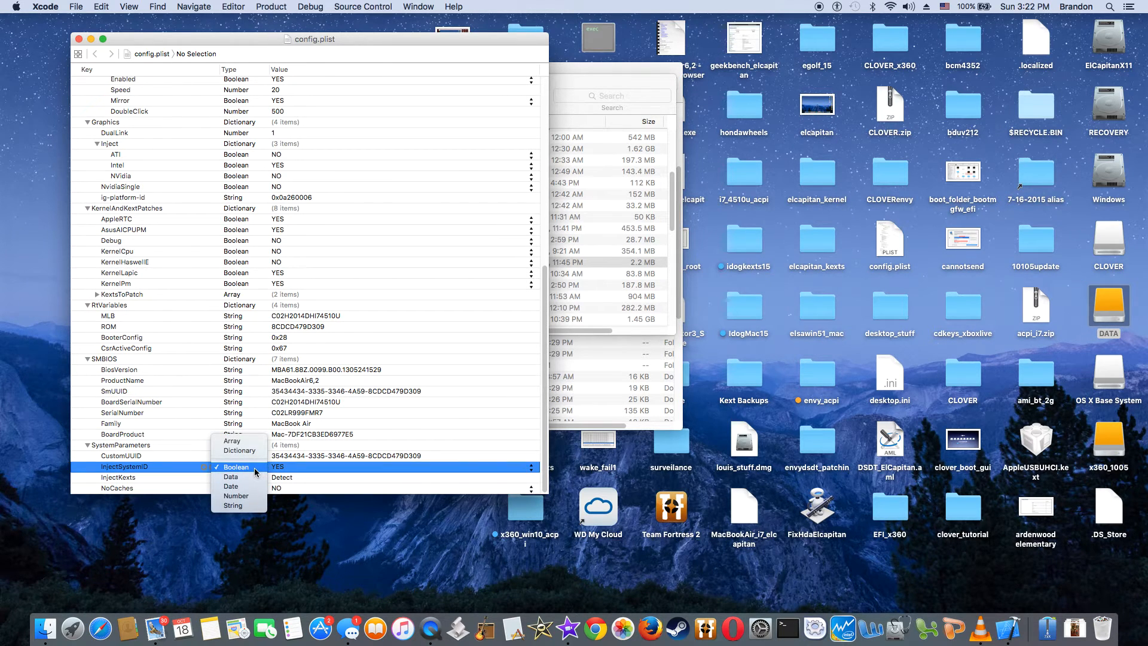
pyautogui.click(322, 475)
pyautogui.click(306, 478)
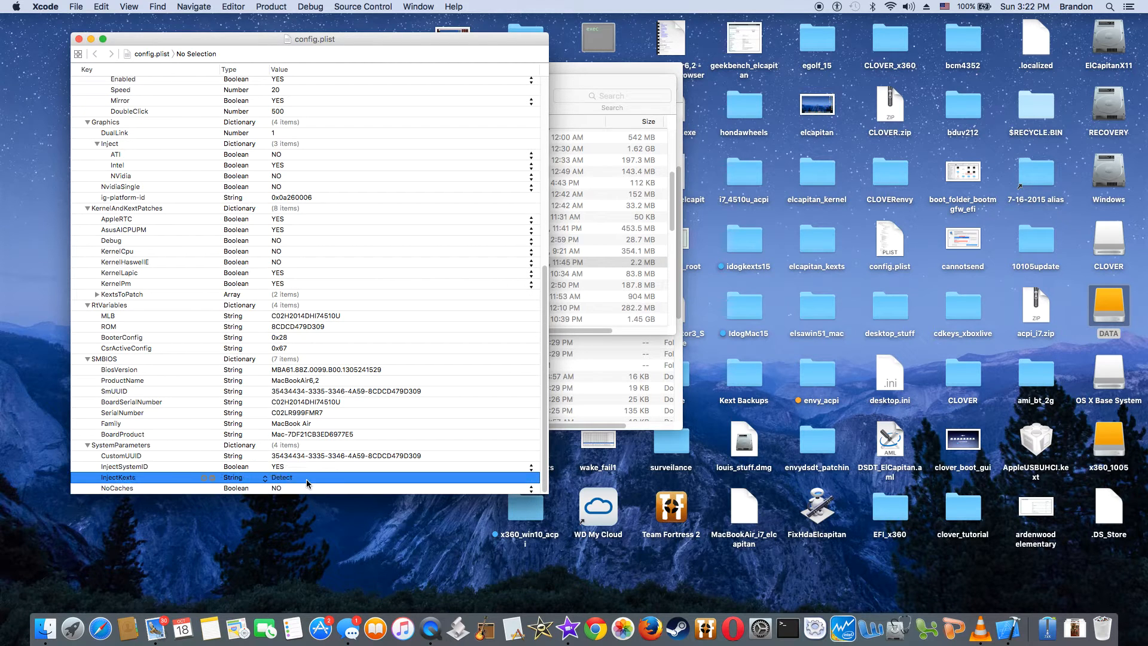
pyautogui.click(306, 488)
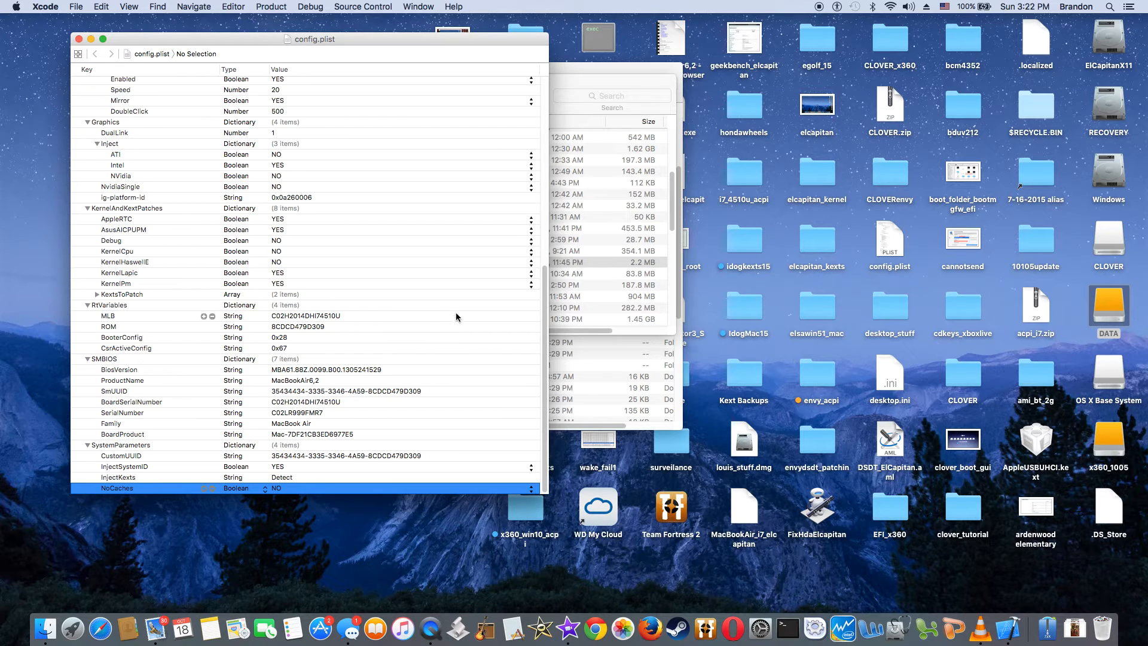
# Switch to Messages to look at its conversation window, close it, and look over the whole config.plist again.
pyautogui.moveTo(545, 374); pyautogui.dragTo(556, 91)
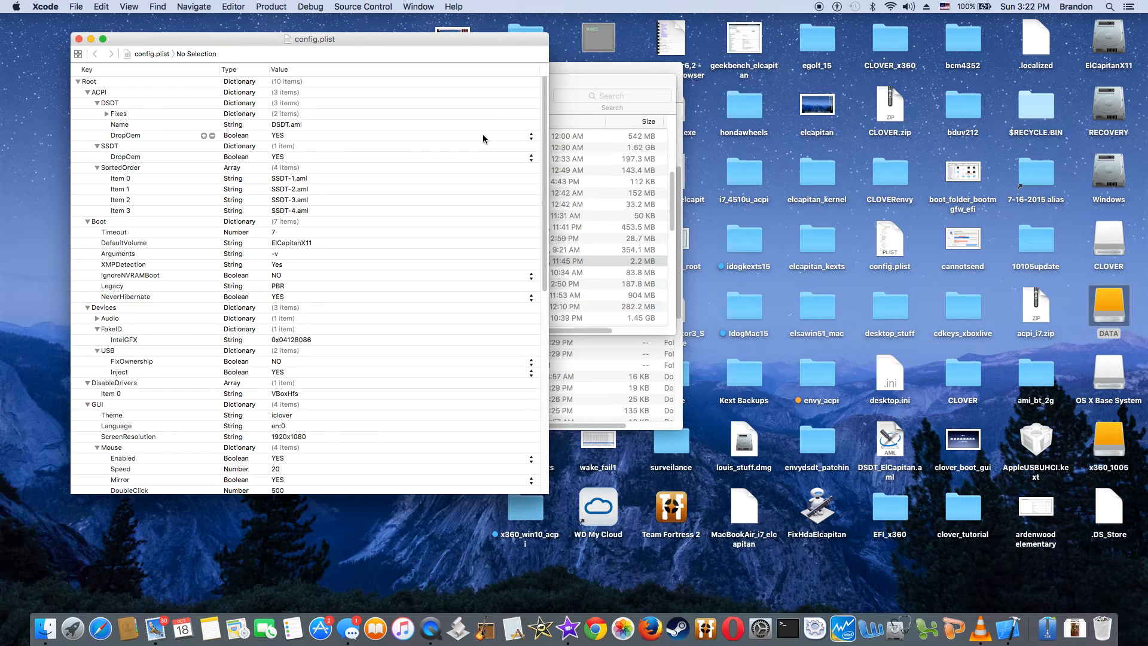
pyautogui.click(347, 640)
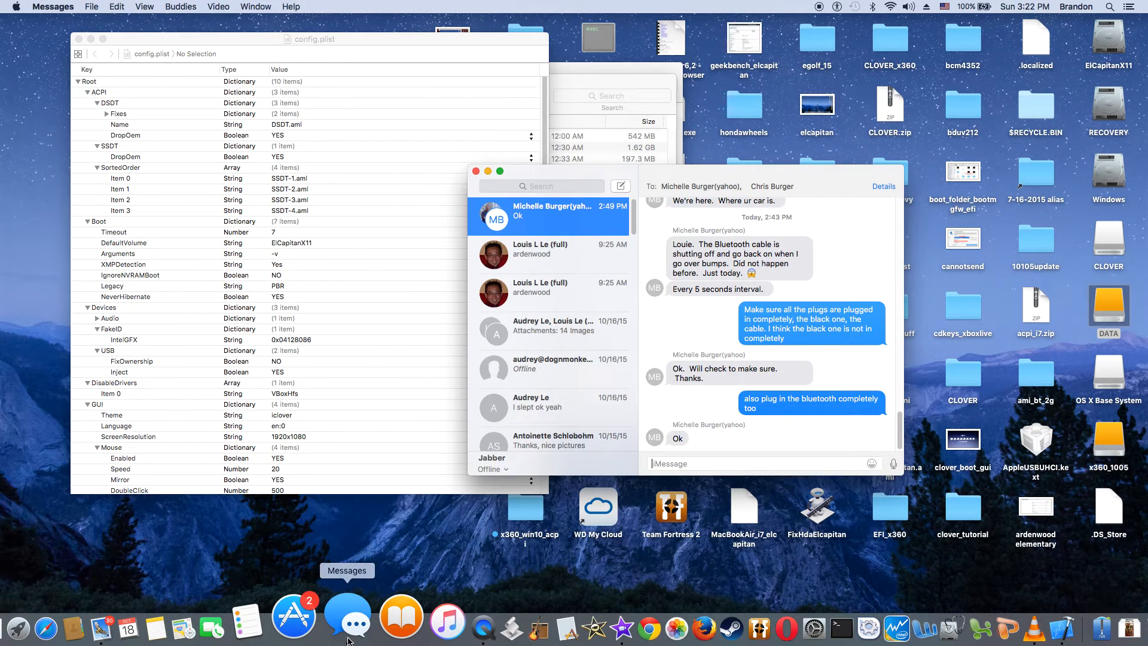
pyautogui.click(476, 171)
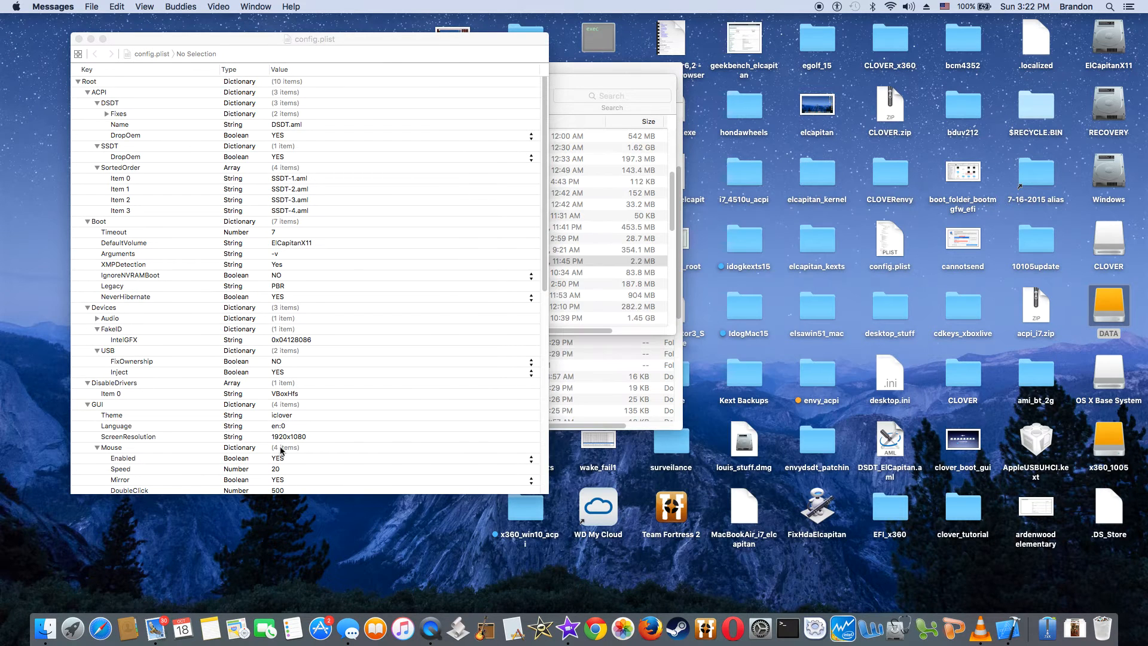
pyautogui.click(348, 635)
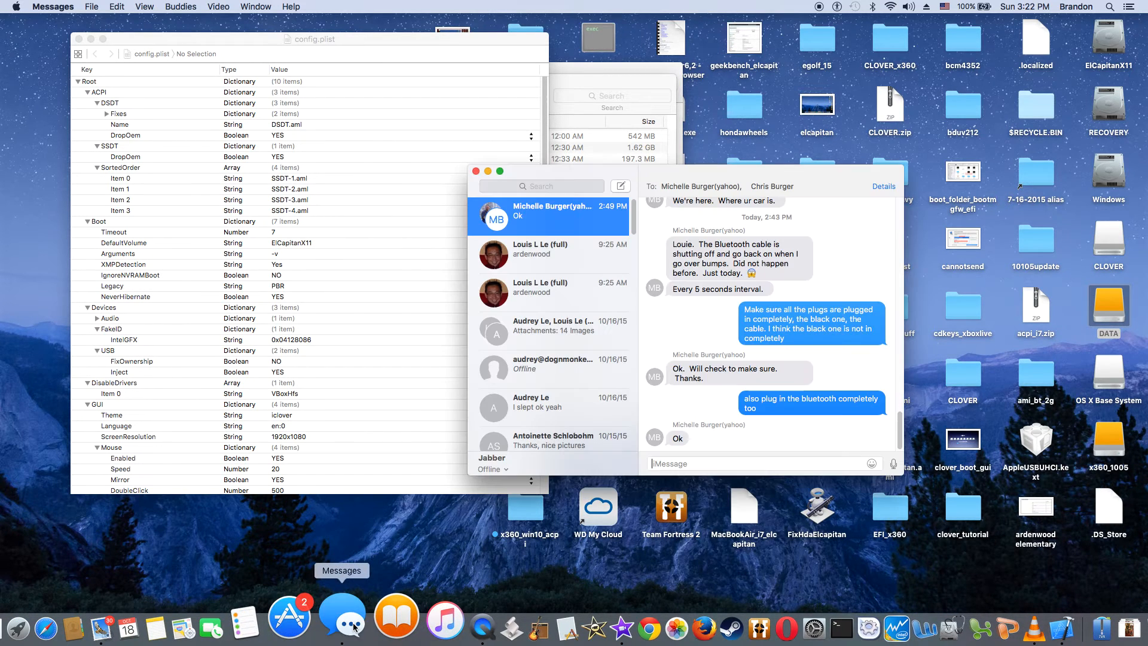
pyautogui.click(476, 172)
pyautogui.scroll(-10, 362, 326)
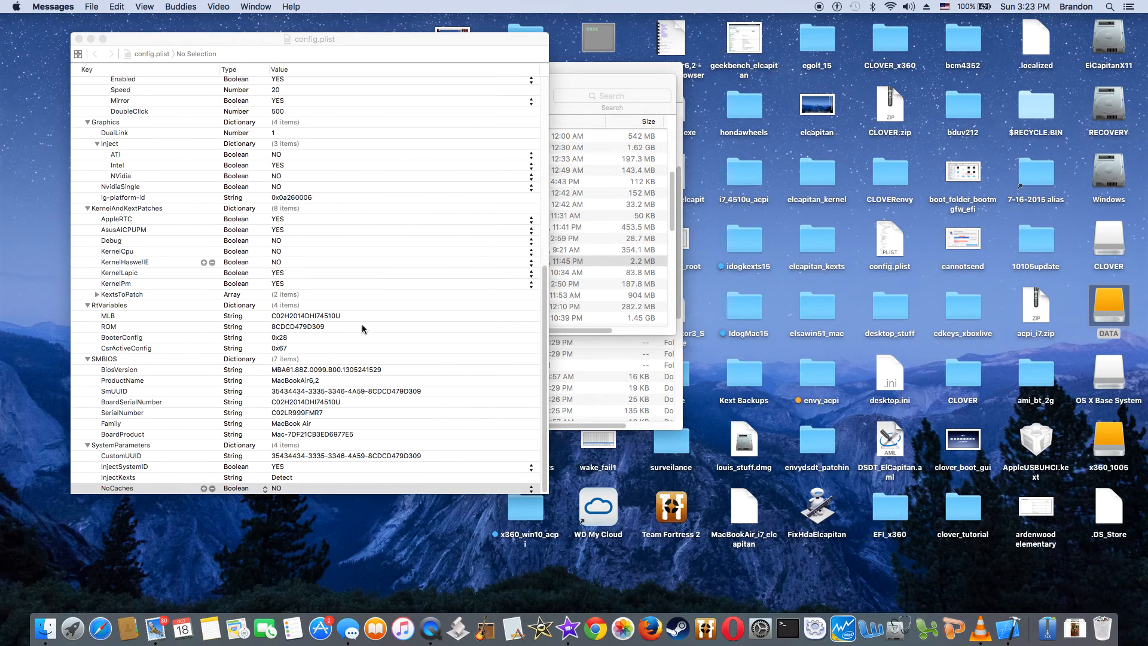
pyautogui.scroll(10, 362, 288)
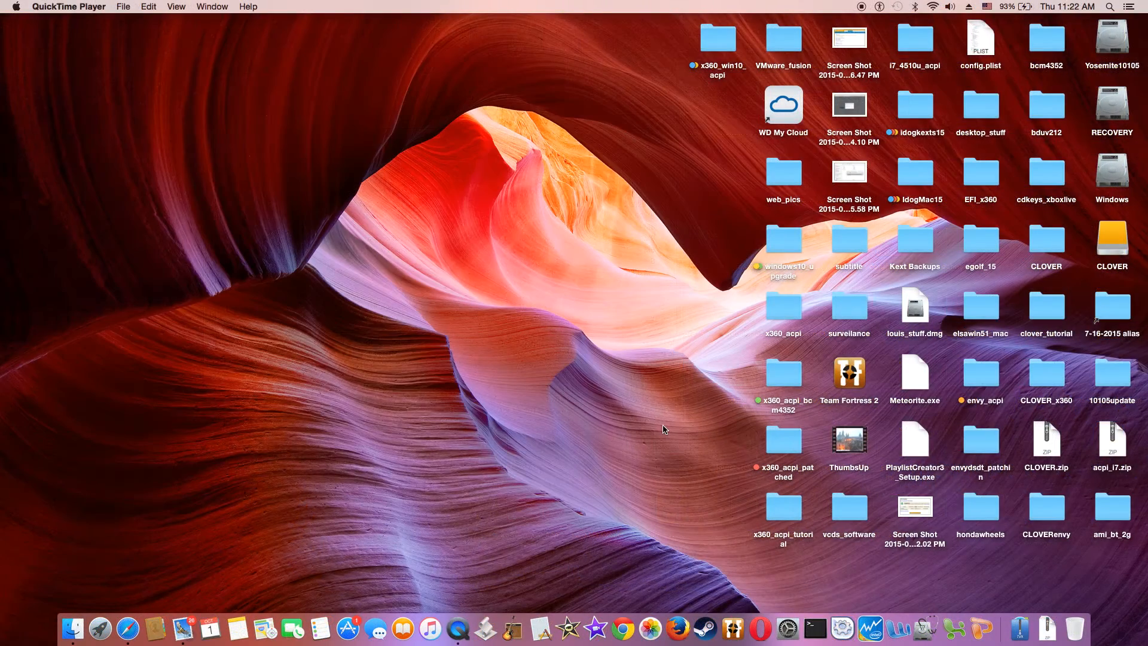
# In the Applications folder of the Yosemite10105 drive, show the package contents of Install OS X El Capitan and open Contents.
pyautogui.doubleClick(1112, 42)
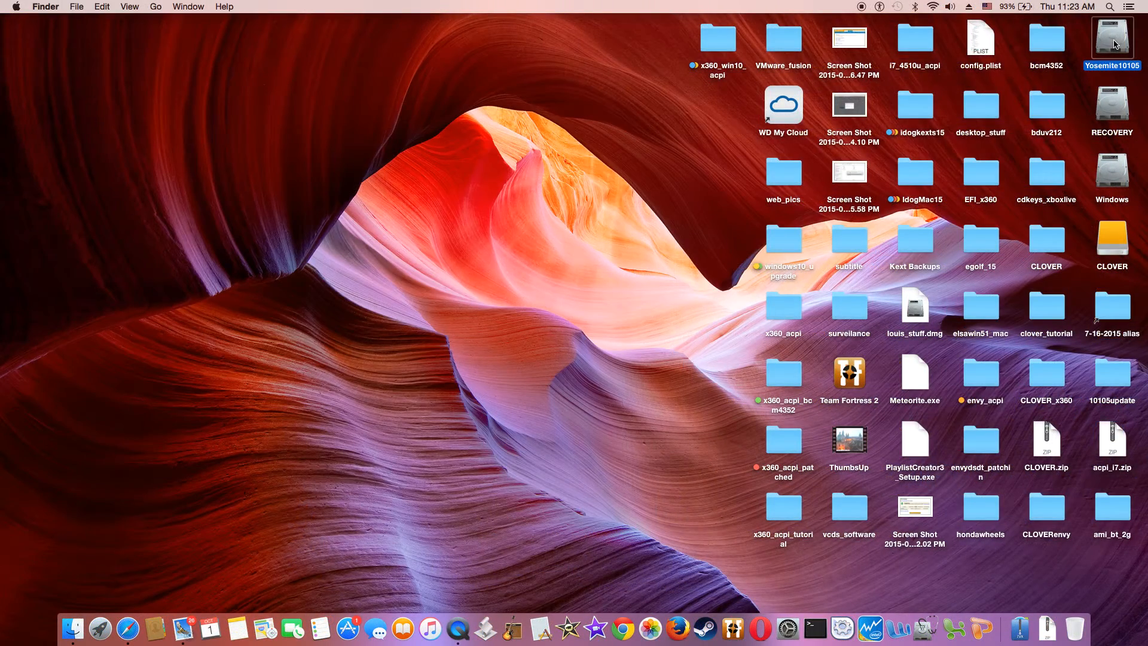
pyautogui.scroll(2, 654, 225)
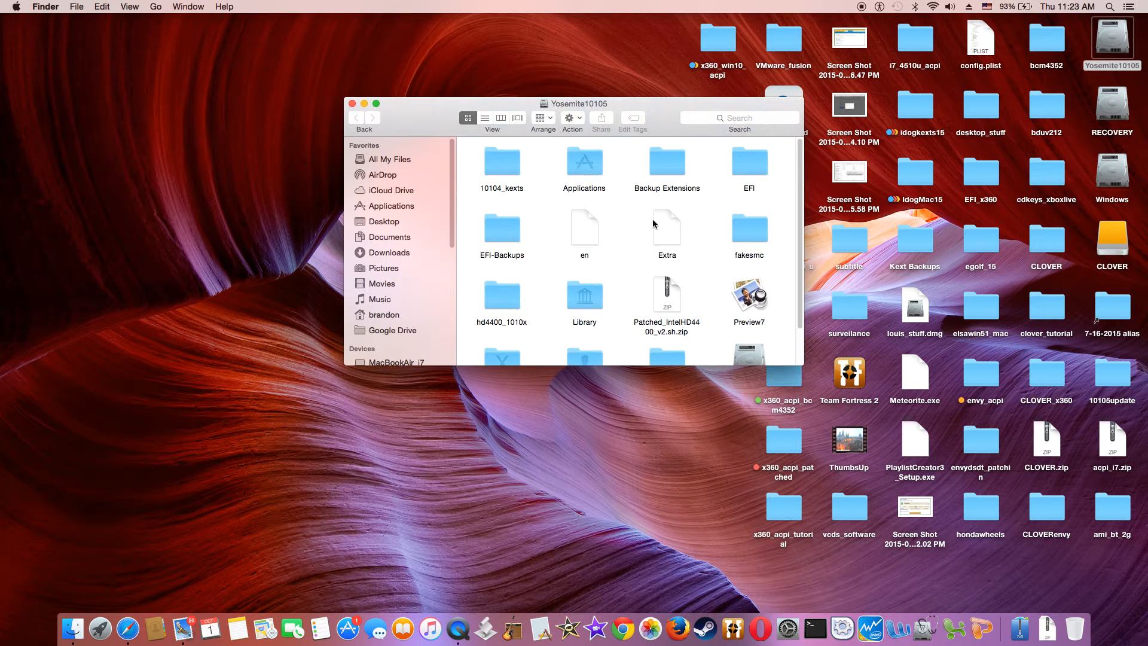
pyautogui.doubleClick(584, 165)
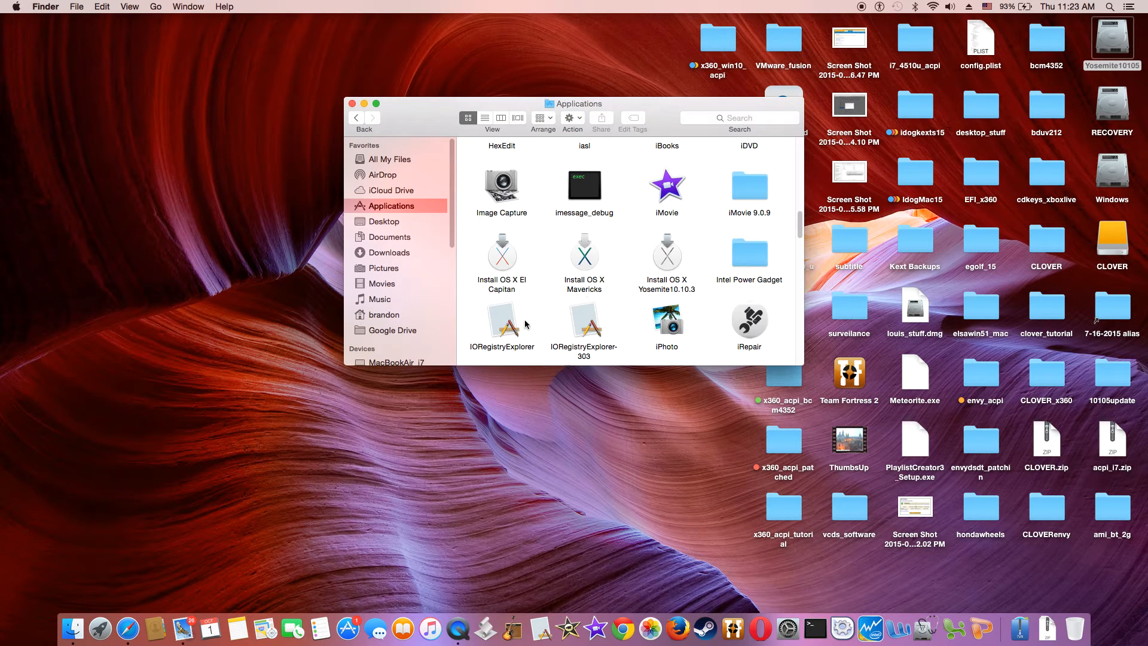
pyautogui.click(505, 289)
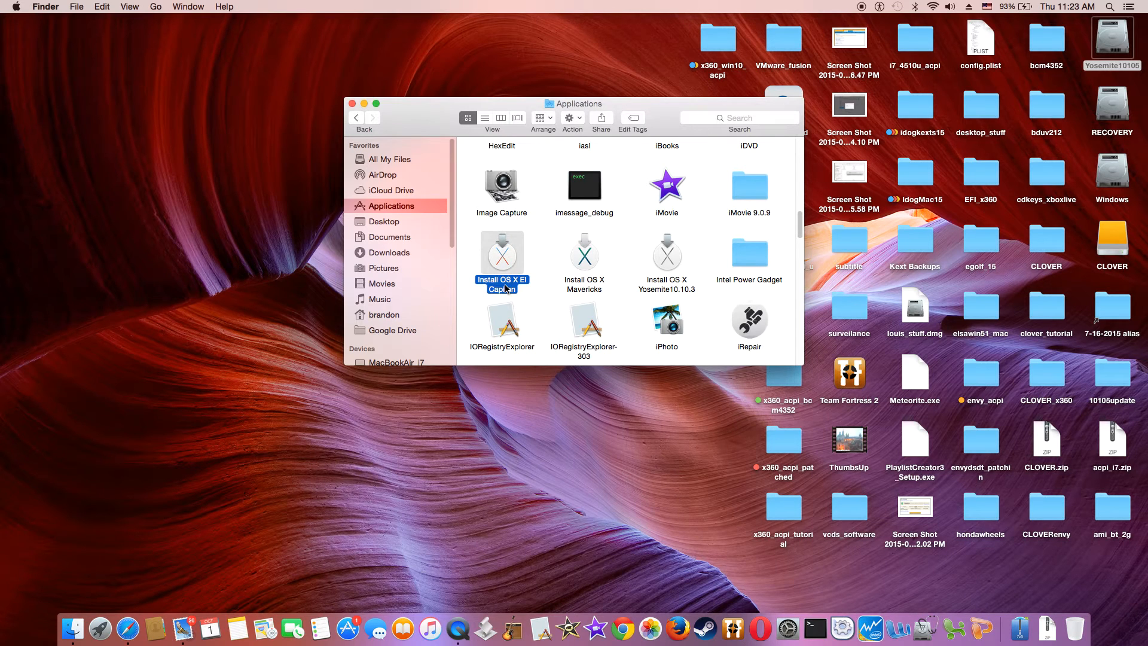
pyautogui.rightClick(505, 288)
pyautogui.click(520, 302)
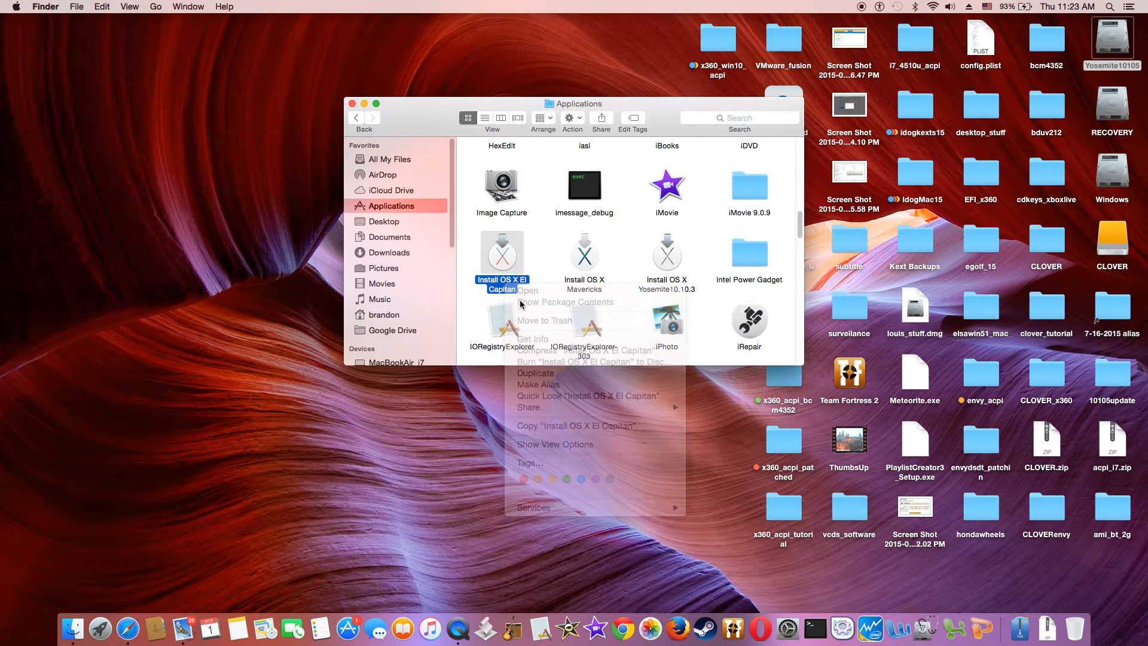
pyautogui.doubleClick(501, 165)
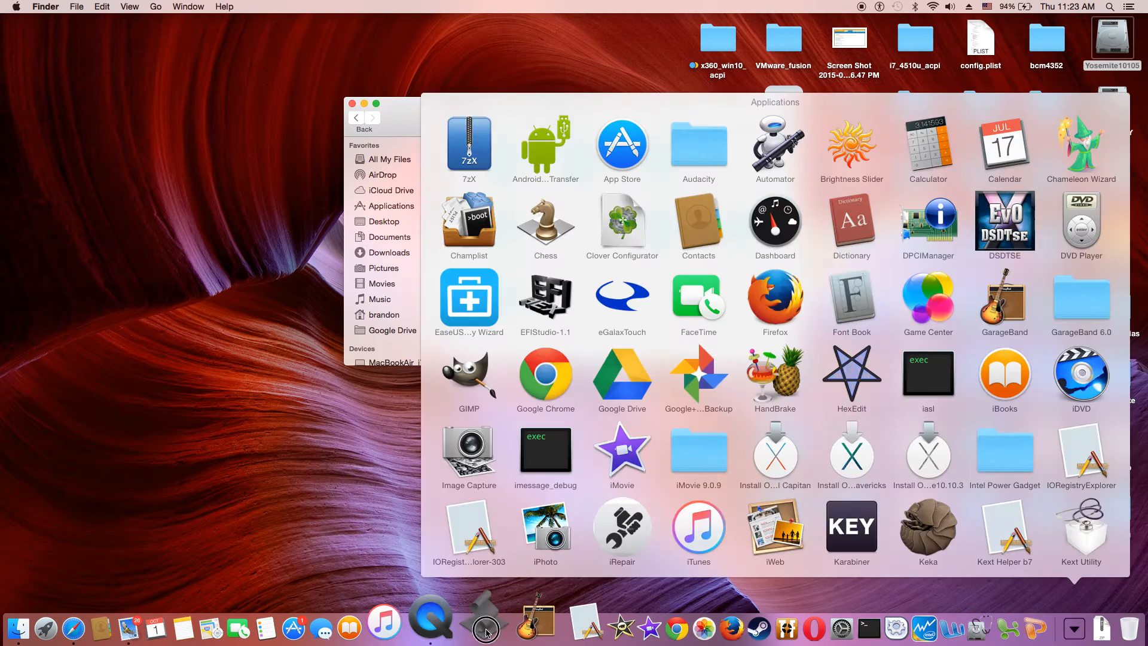
# Make hidden files visible in Finder and mount InstallESD.dmg from the SharedSupport folder, skipping its verification.
pyautogui.click(485, 632)
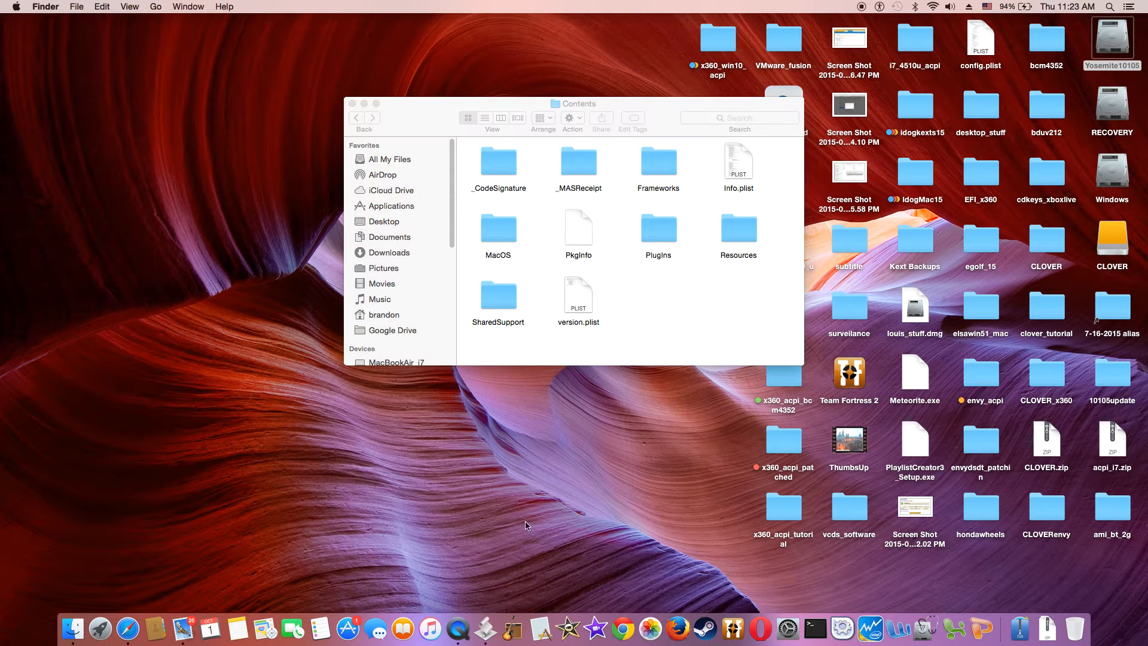
pyautogui.click(609, 199)
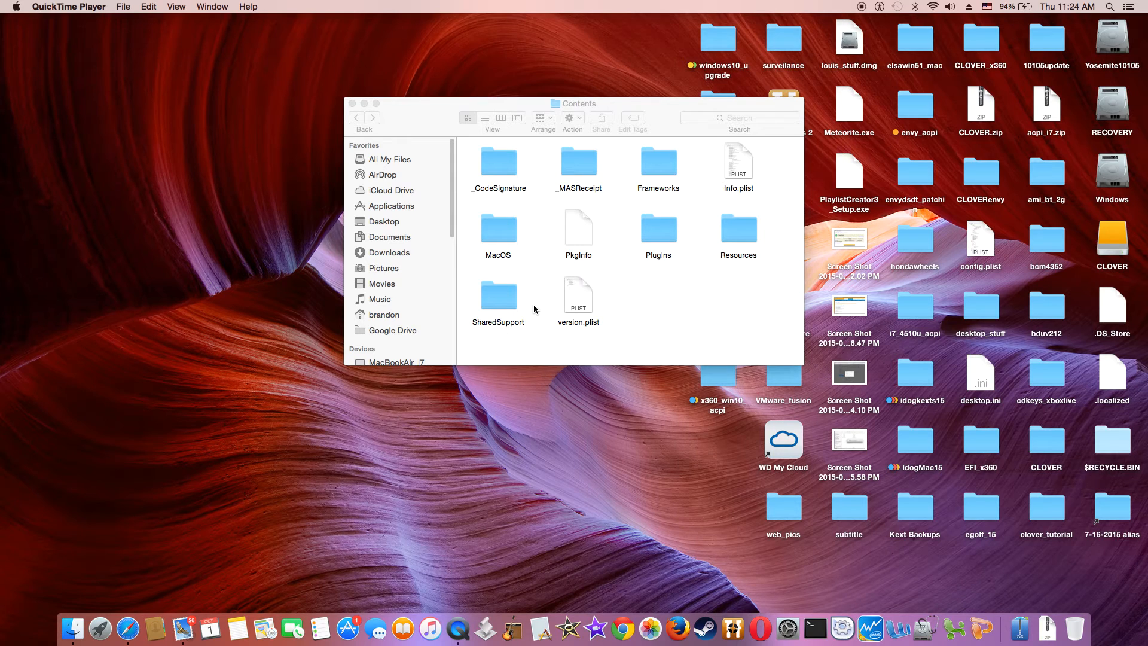
pyautogui.doubleClick(505, 301)
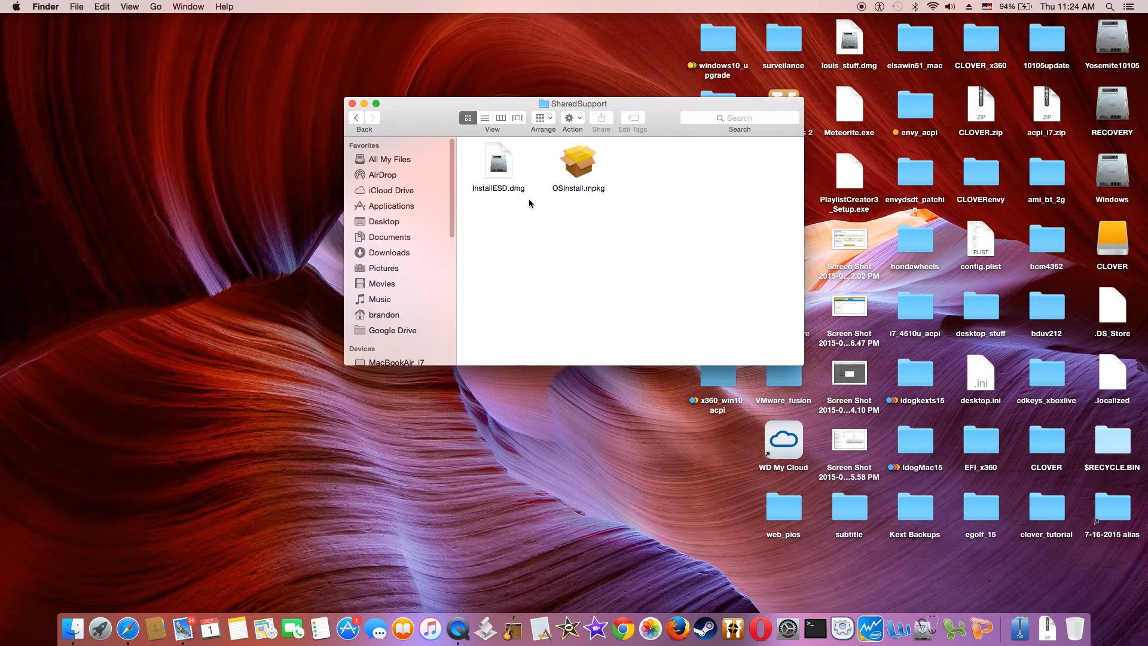
pyautogui.doubleClick(506, 189)
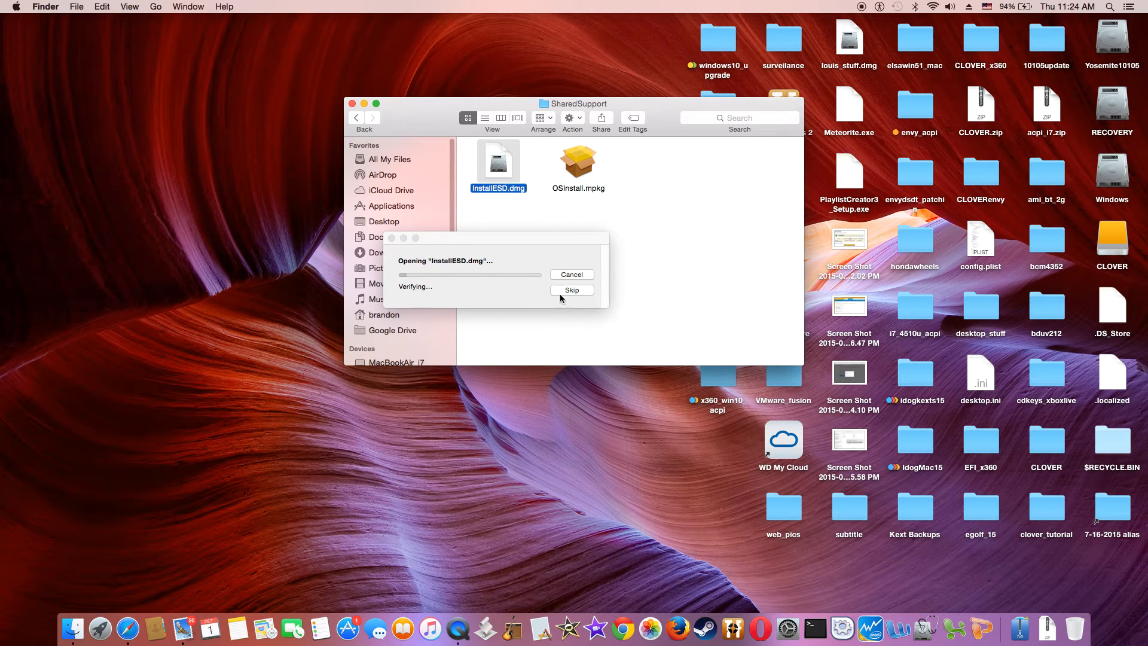
pyautogui.click(573, 289)
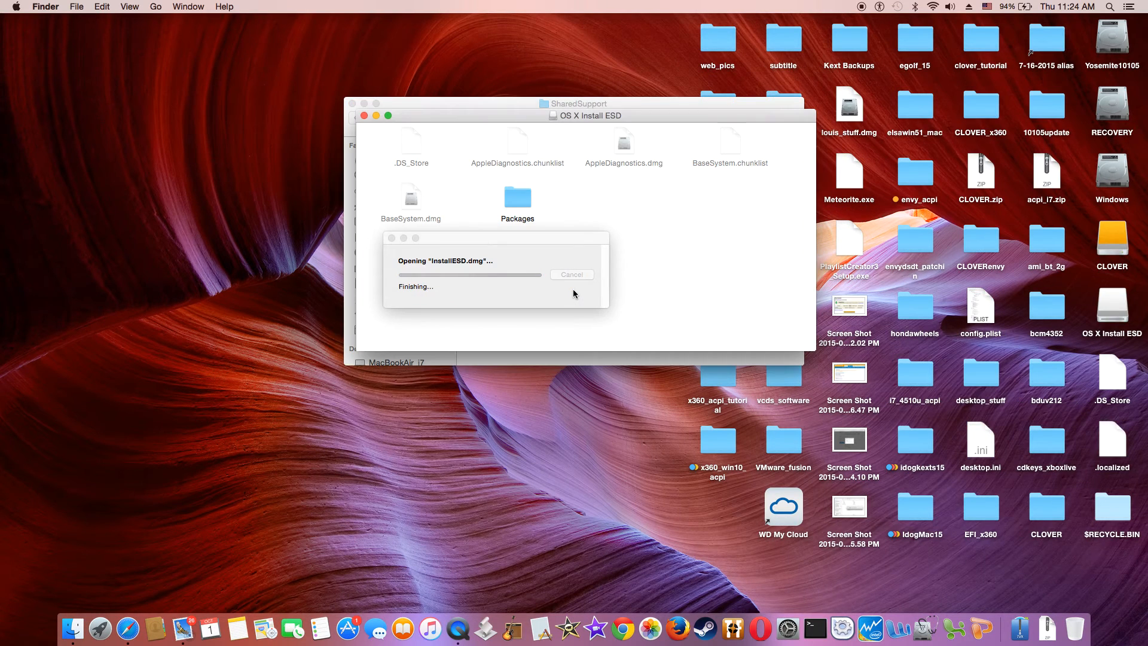
# Mount the hidden BaseSystem.dmg from OS X Install ESD with DiskImageMounter, skipping its verification.
pyautogui.click(423, 217)
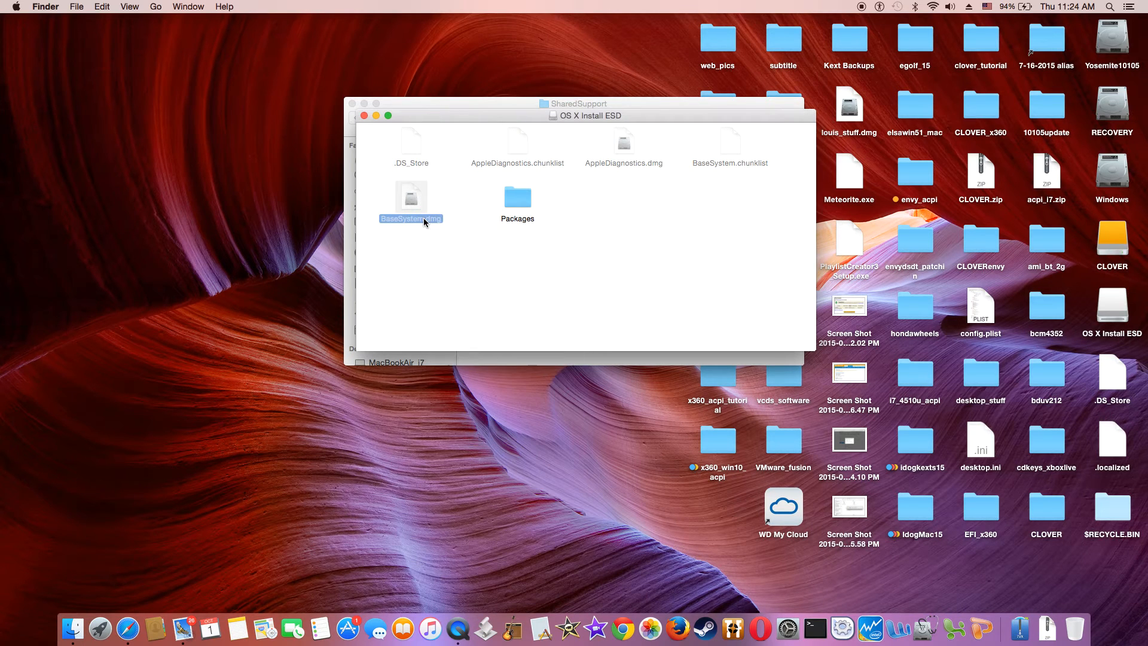
pyautogui.rightClick(424, 217)
pyautogui.moveTo(460, 236)
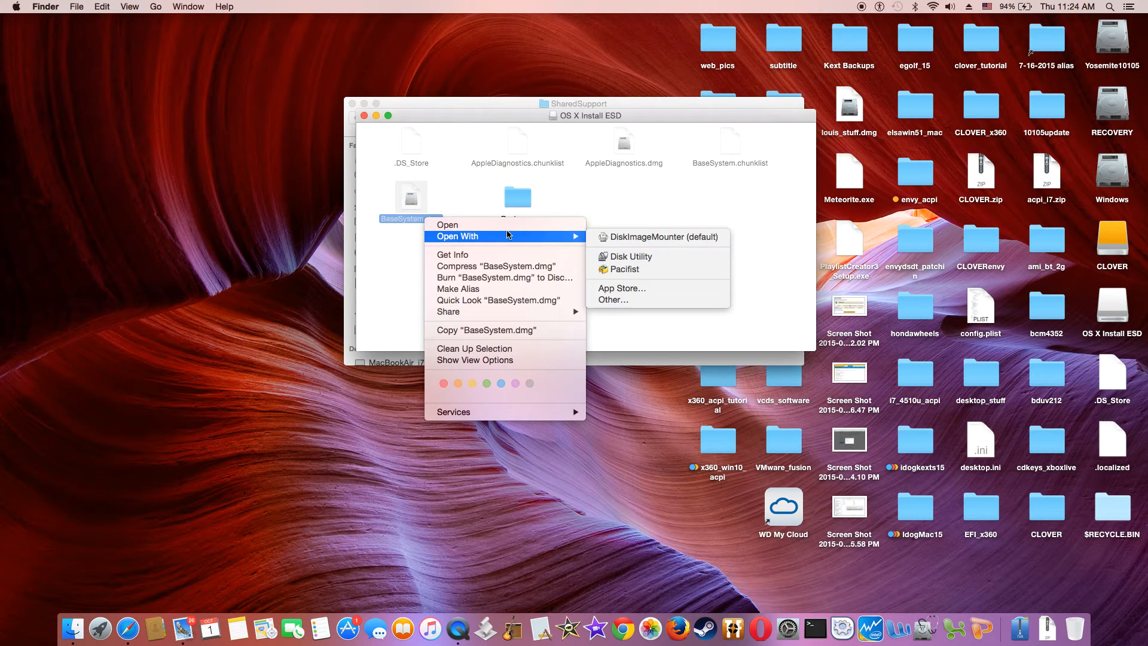
pyautogui.click(616, 237)
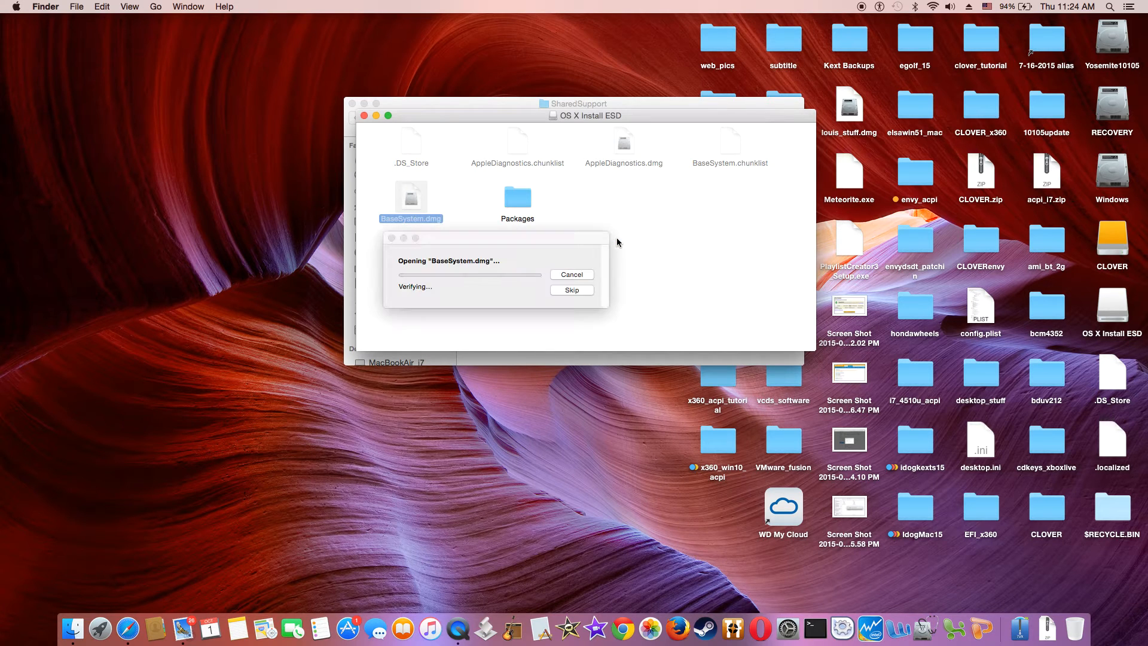
pyautogui.click(571, 290)
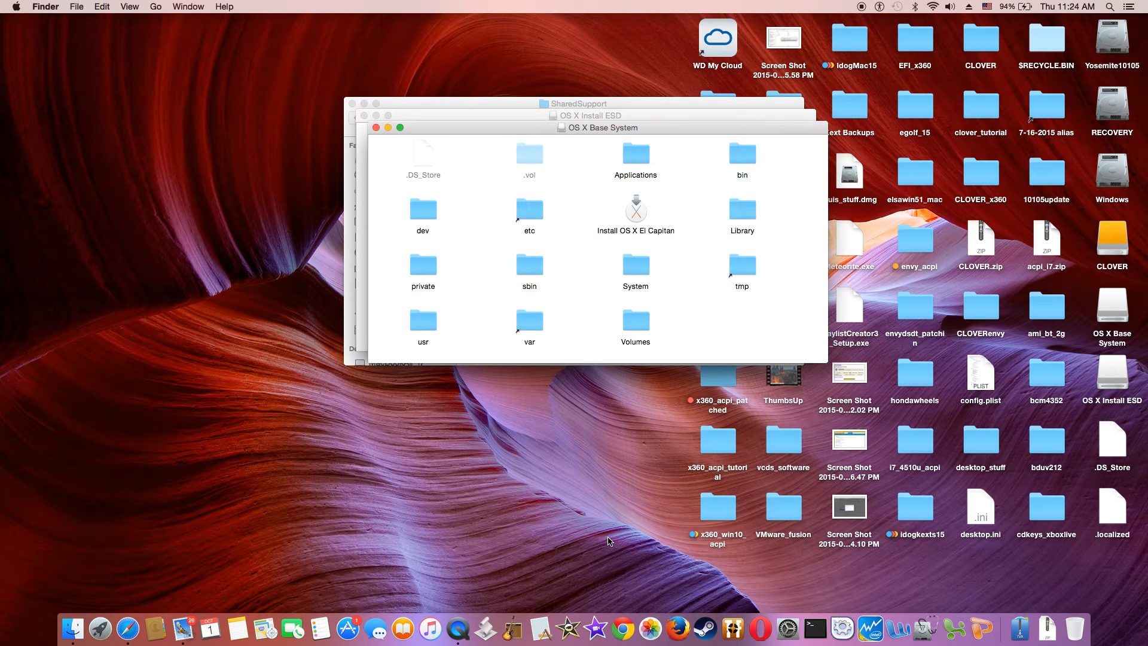
# In Disk Utility, set up a restore with OS X Base System as source and the USB drive's disk1s2 partition as destination.
pyautogui.click(922, 624)
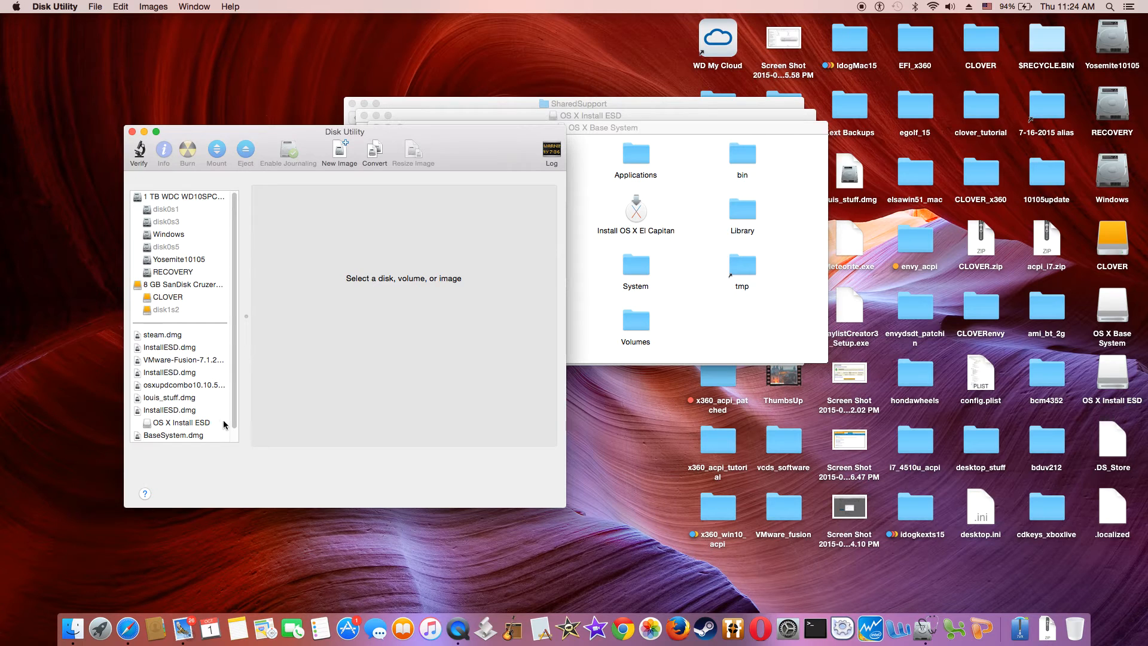
pyautogui.scroll(-1, 231, 436)
pyautogui.click(200, 433)
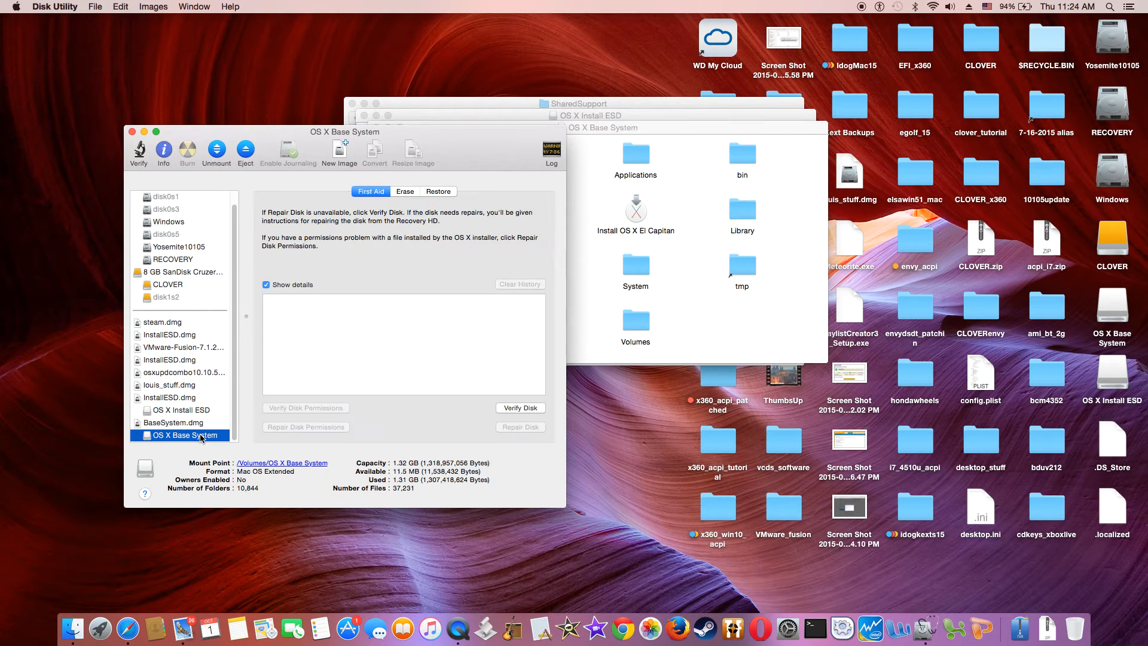
pyautogui.click(442, 190)
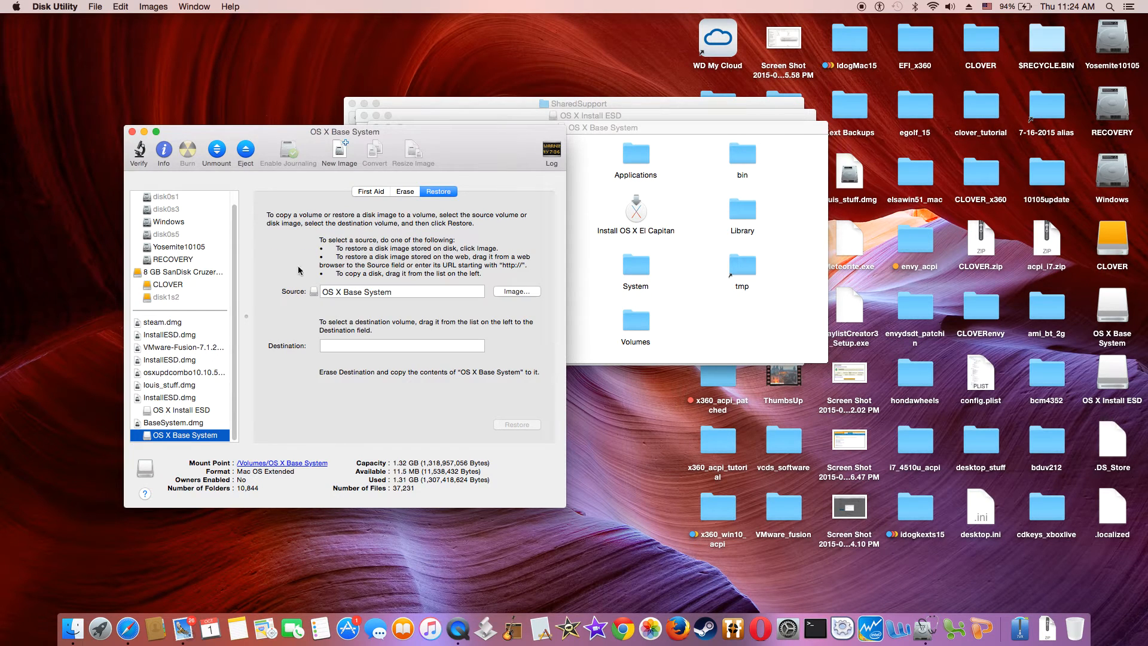
pyautogui.moveTo(165, 299); pyautogui.dragTo(352, 347)
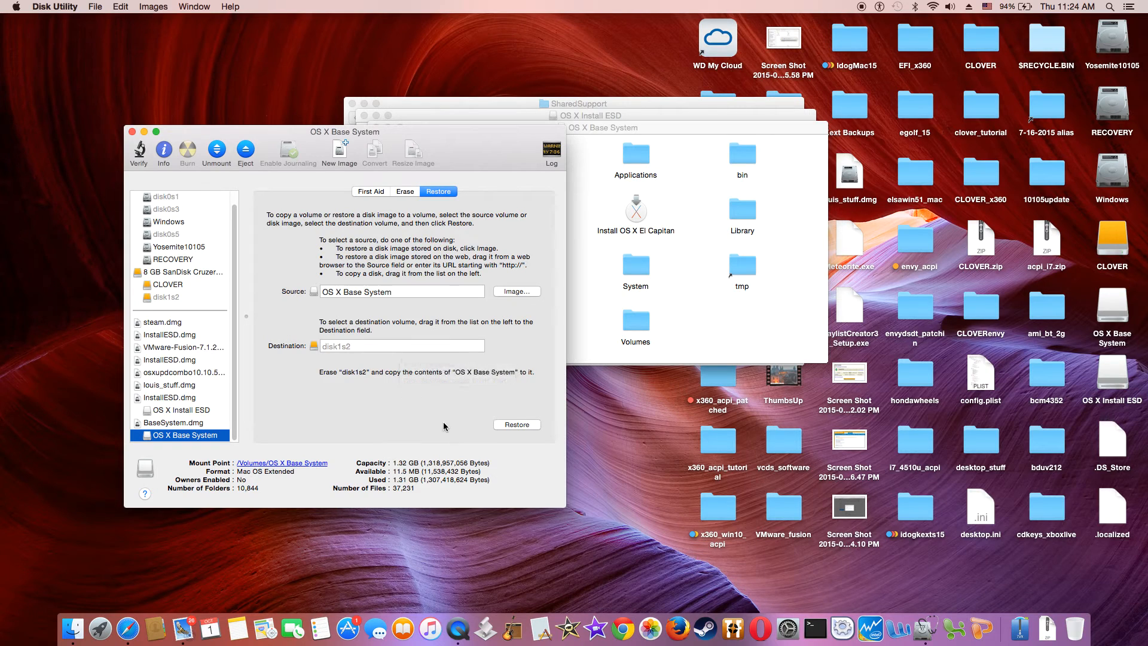
# Start the restore, confirm erasing disk1s2, and authorize it with the account password.
pyautogui.click(516, 424)
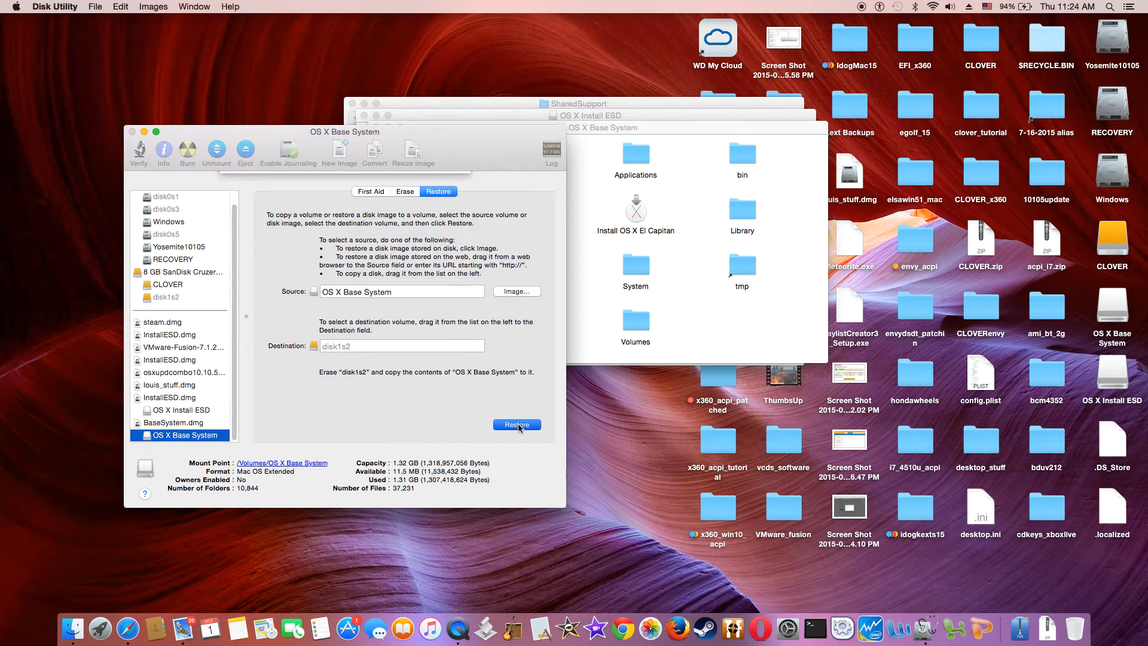
pyautogui.click(446, 254)
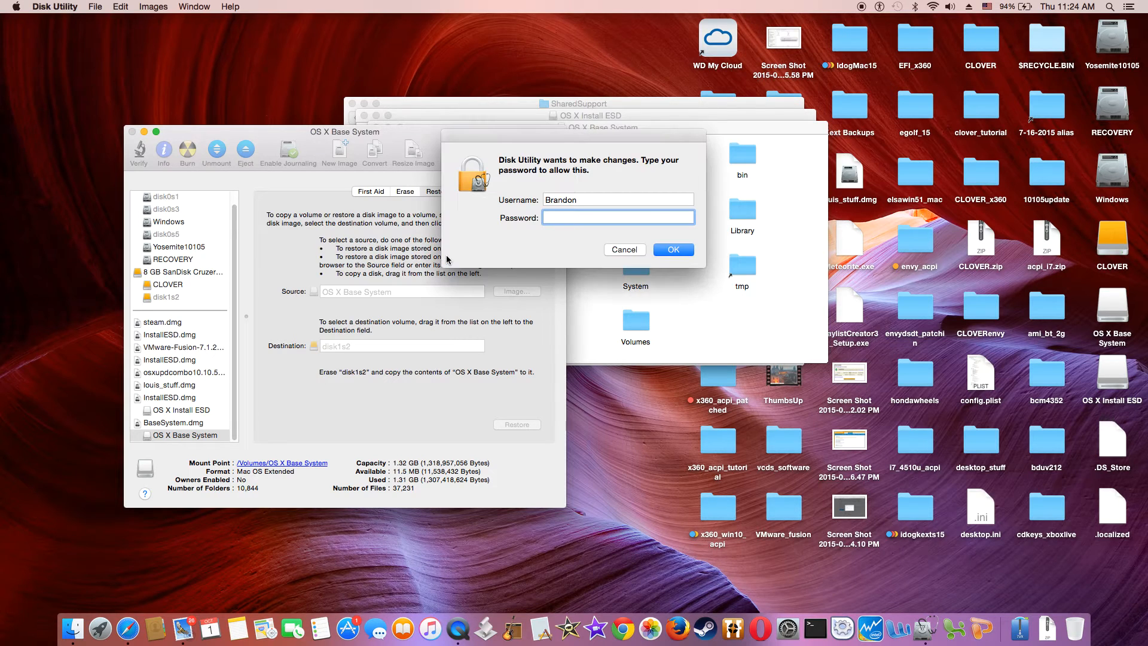
pyautogui.write('••')
pyautogui.press('Return')
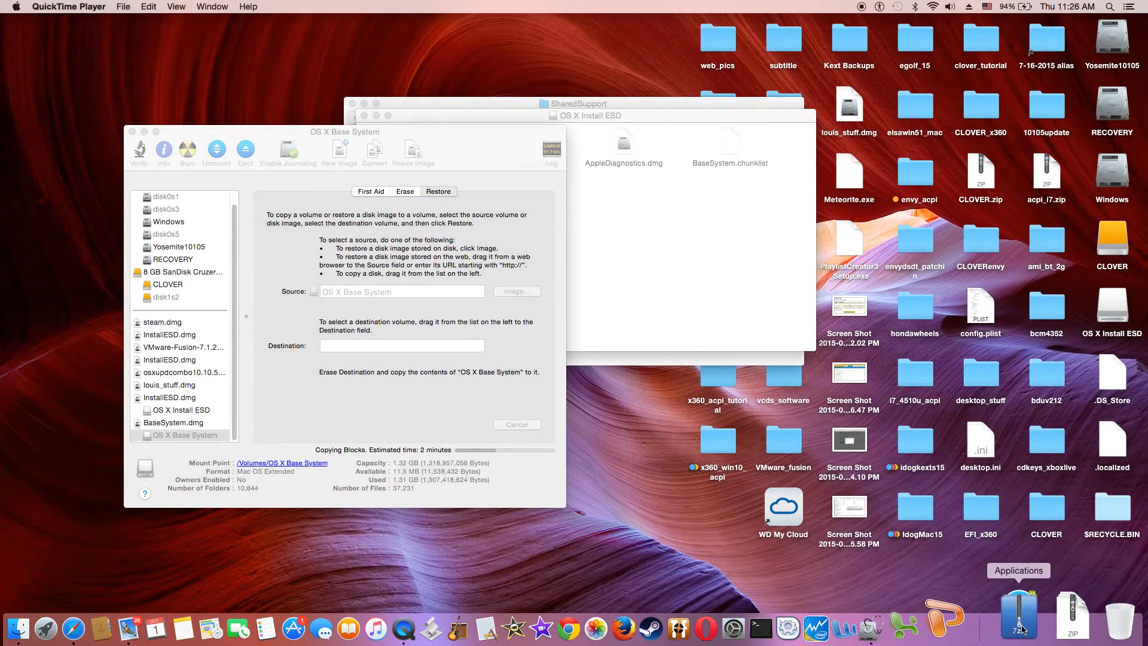
# Launch Pacifist and open Essentials.pkg from the Packages folder of the OS X Install ESD volume.
pyautogui.click(1020, 621)
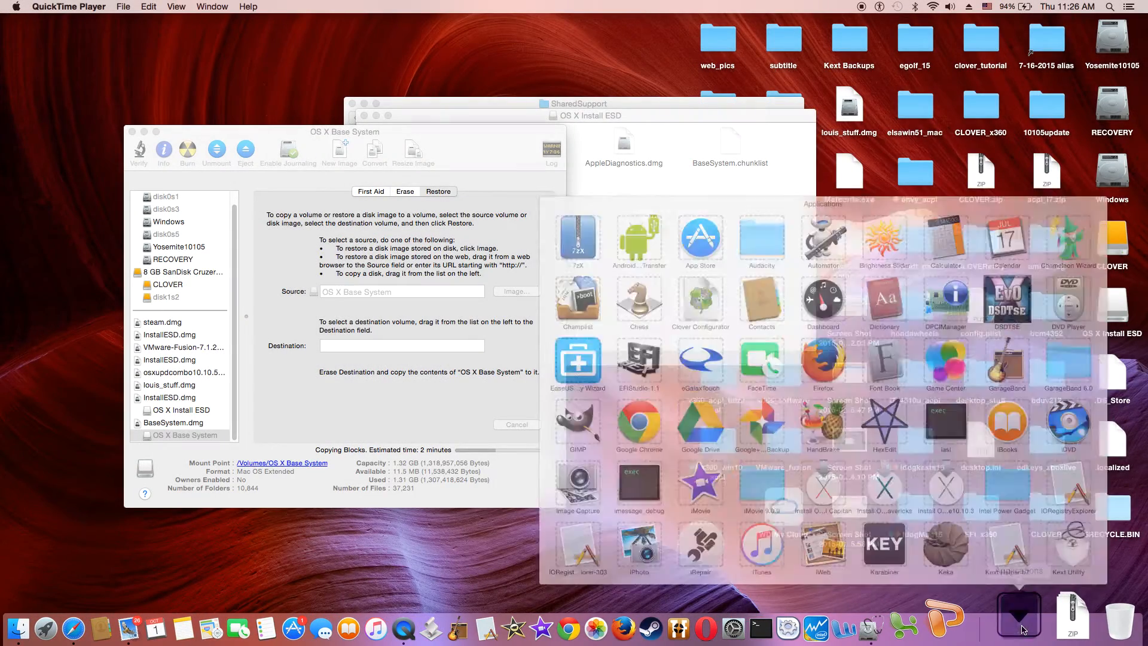
pyautogui.scroll(-10, 966, 457)
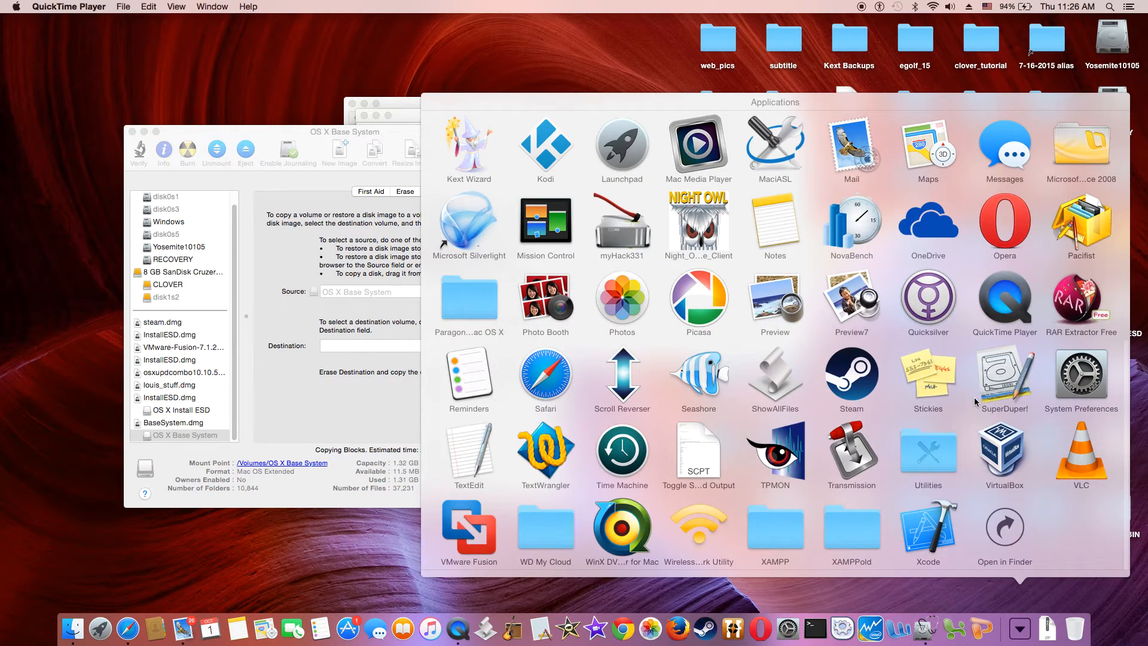
pyautogui.click(1085, 229)
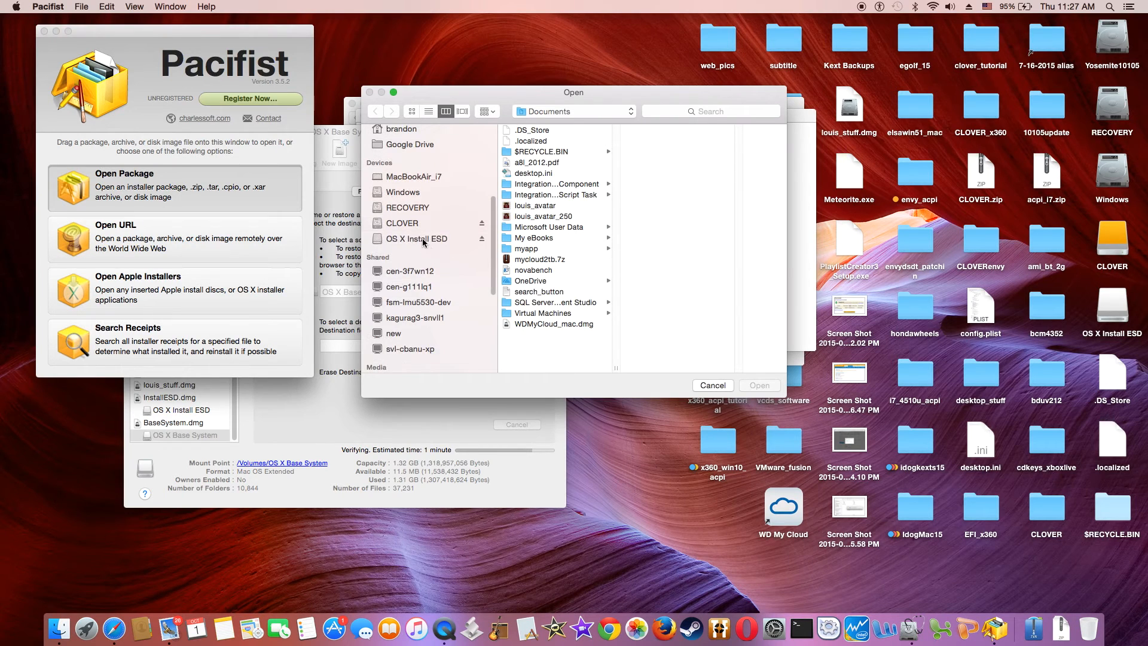
pyautogui.click(422, 240)
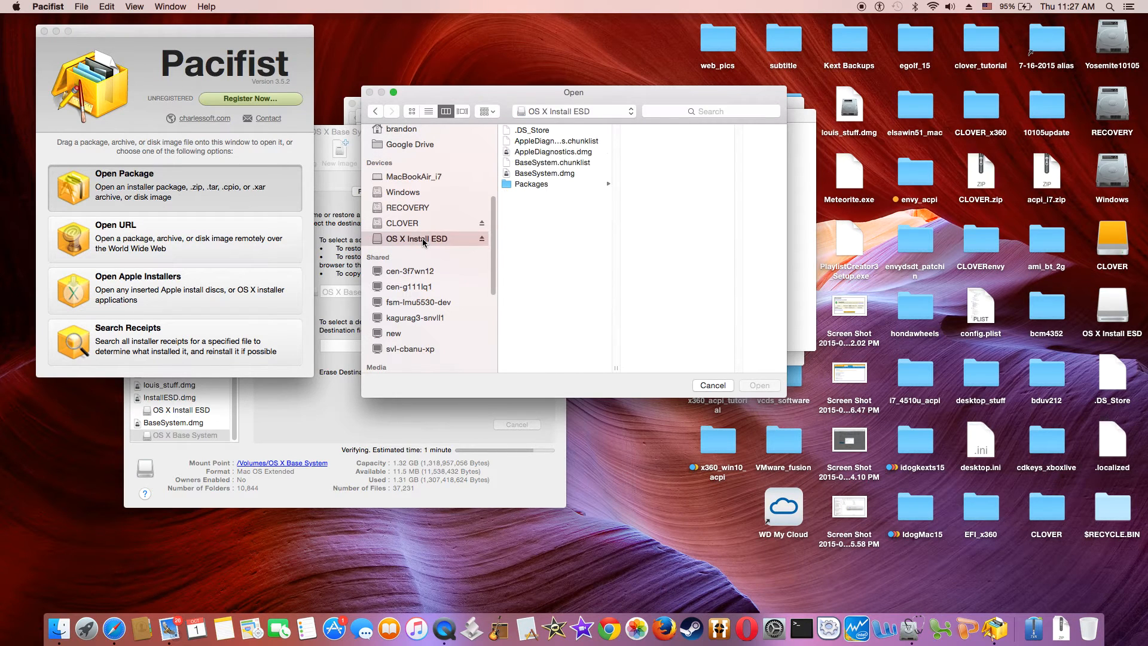
pyautogui.click(523, 185)
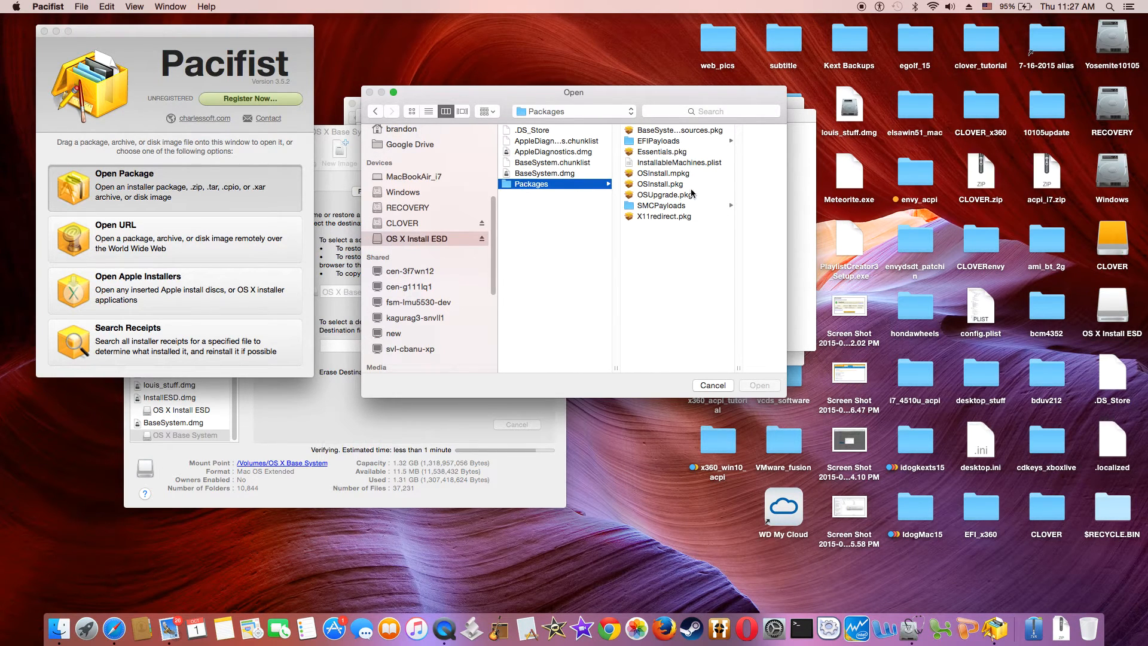
pyautogui.click(667, 154)
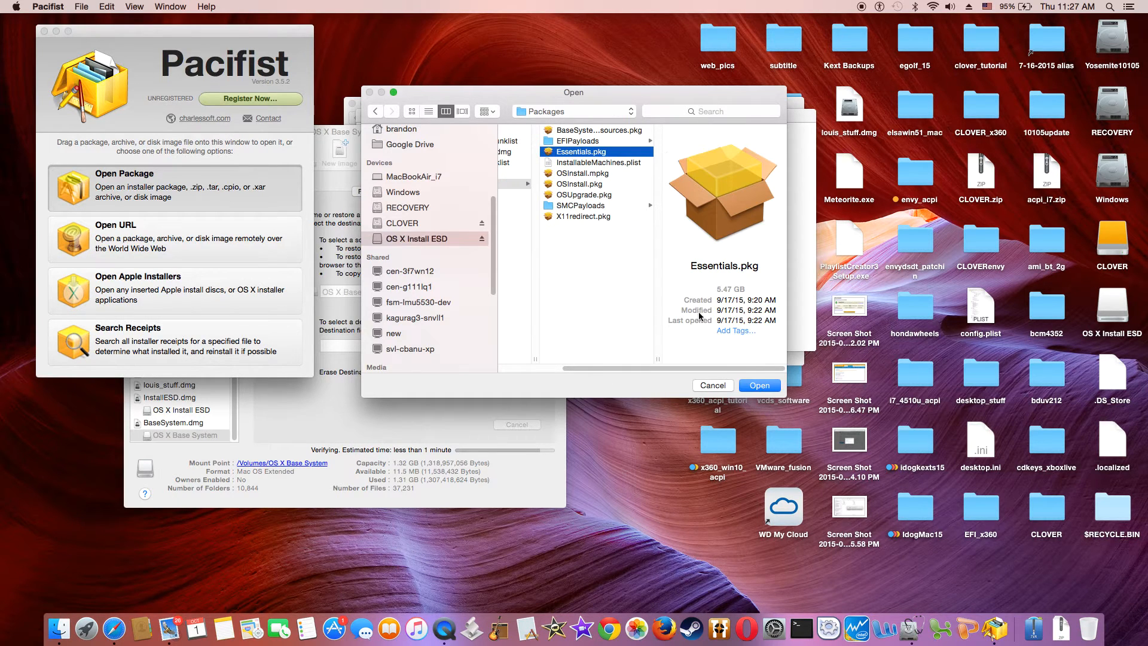
pyautogui.click(759, 387)
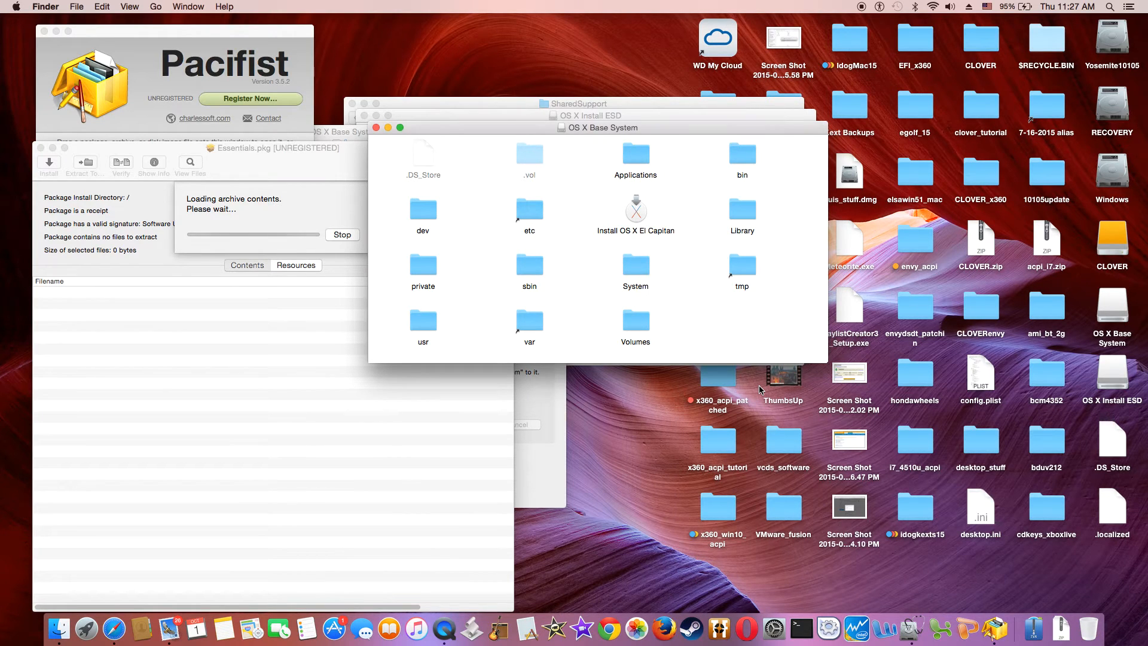
# Move the Packages alias in the System/Installation folder of the restored OS X Base System volume to the trash.
pyautogui.doubleClick(638, 276)
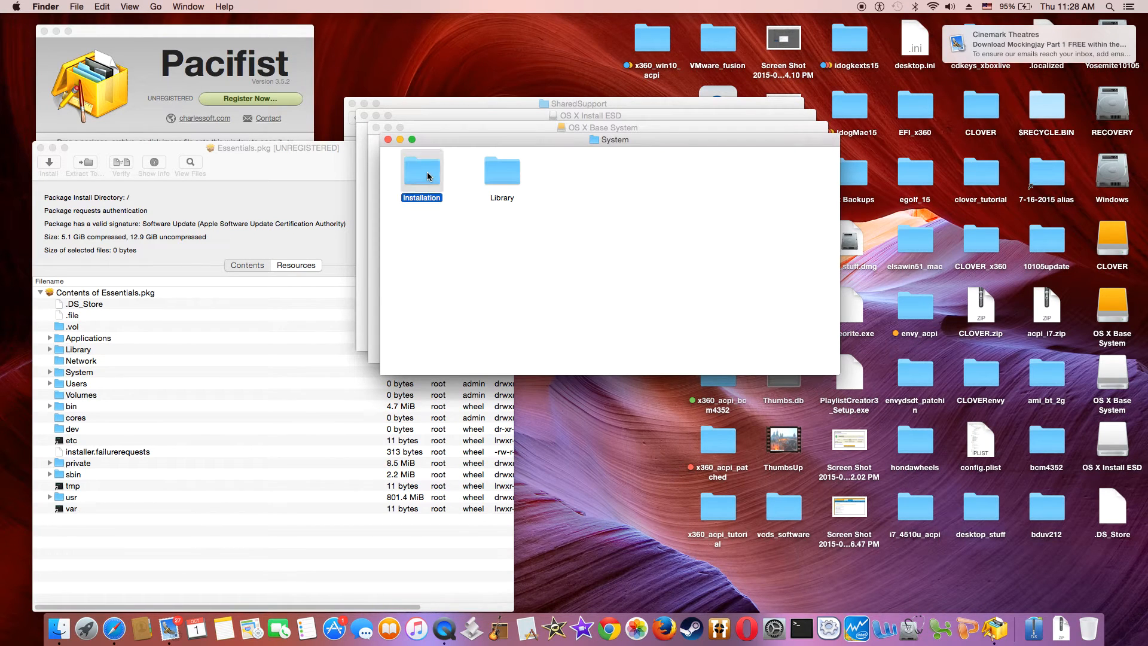
pyautogui.doubleClick(427, 172)
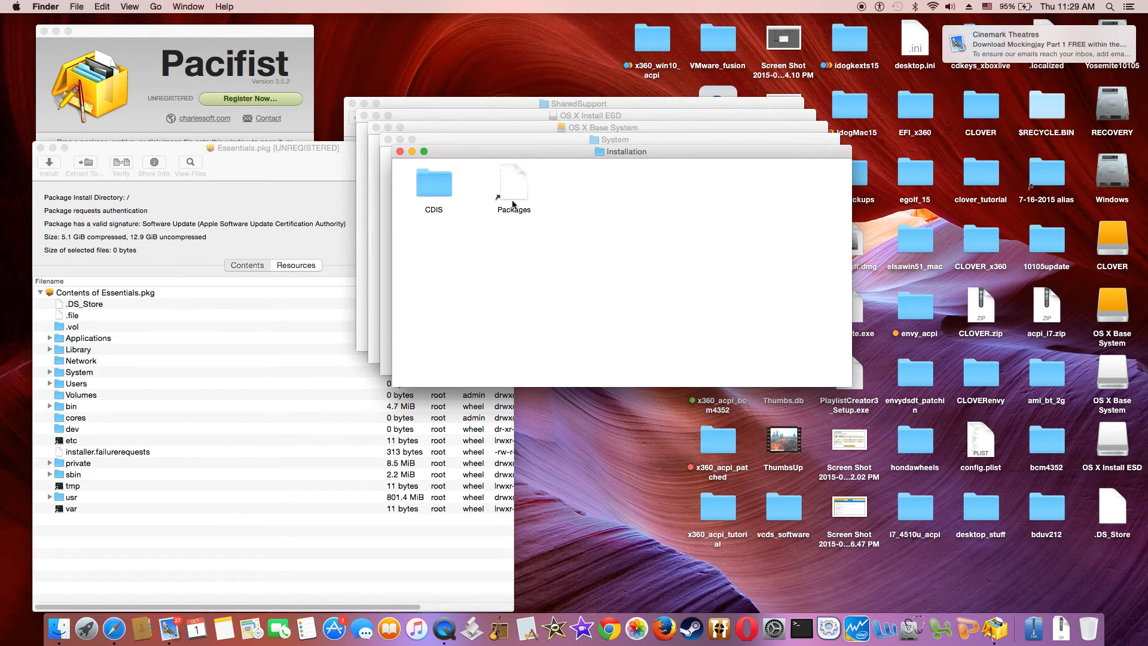
pyautogui.click(514, 208)
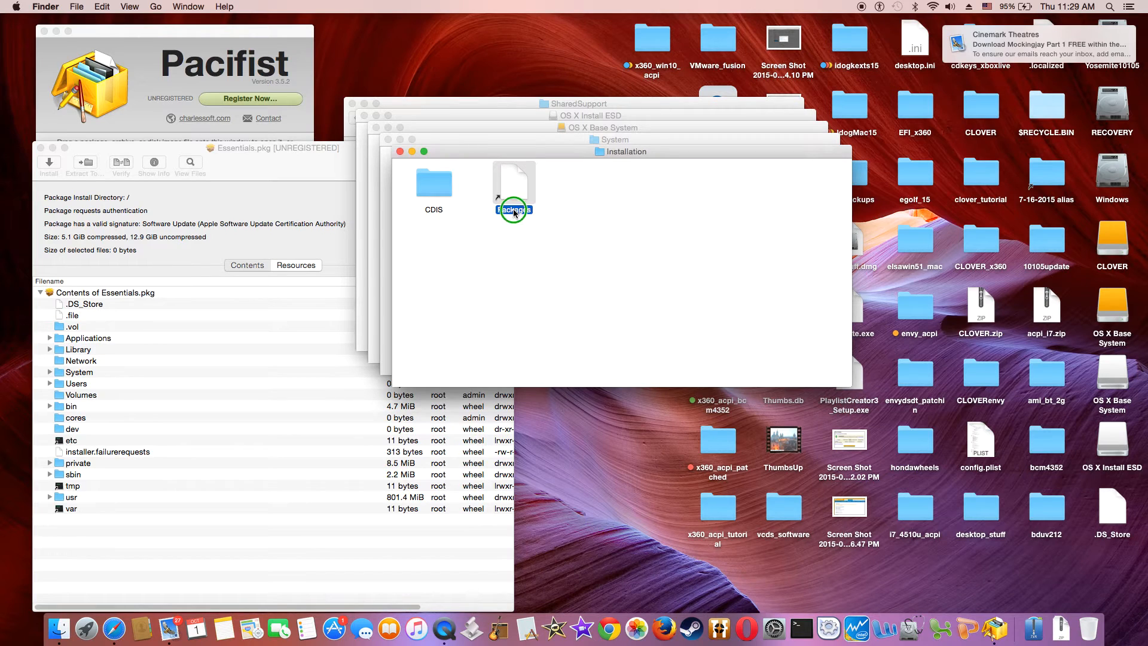
pyautogui.rightClick(513, 211)
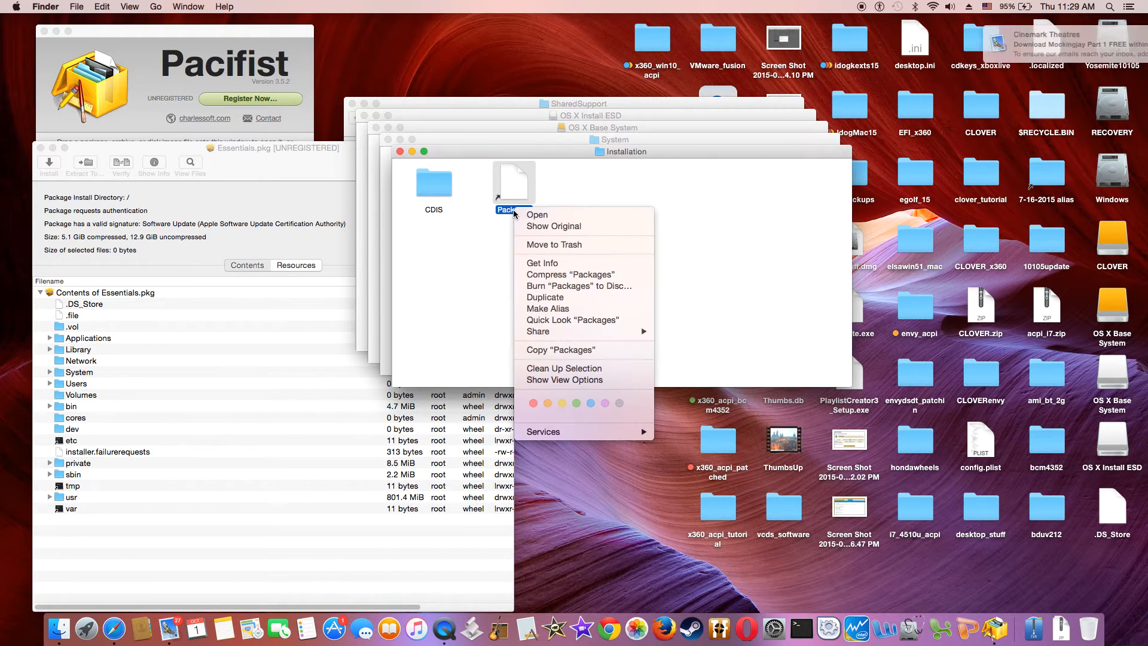
pyautogui.click(529, 245)
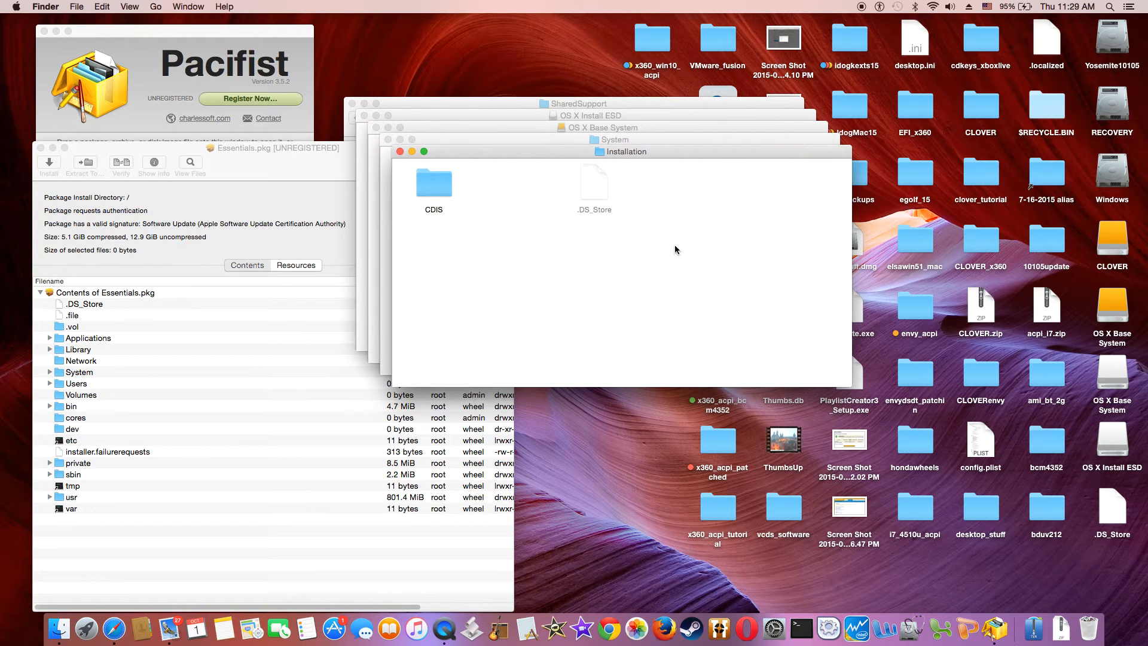
# Copy the Packages folder from OS X Install ESD into the USB's Installation folder and minimize the copy progress window.
pyautogui.moveTo(697, 157); pyautogui.dragTo(689, 297)
pyautogui.click(678, 114)
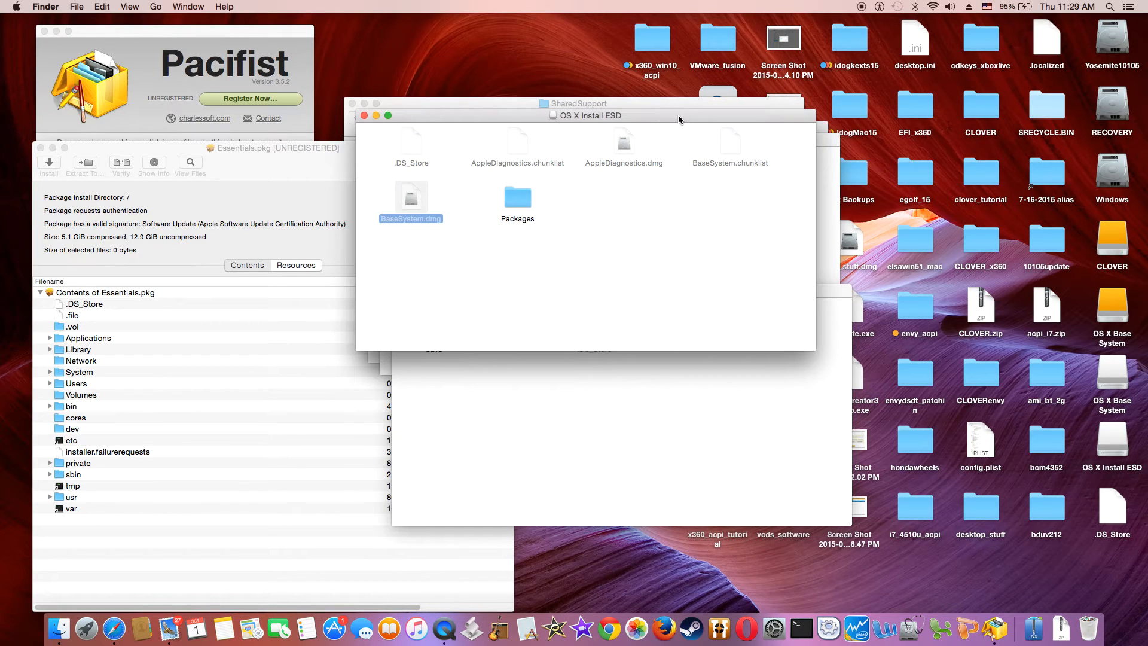
pyautogui.moveTo(524, 202); pyautogui.dragTo(607, 435)
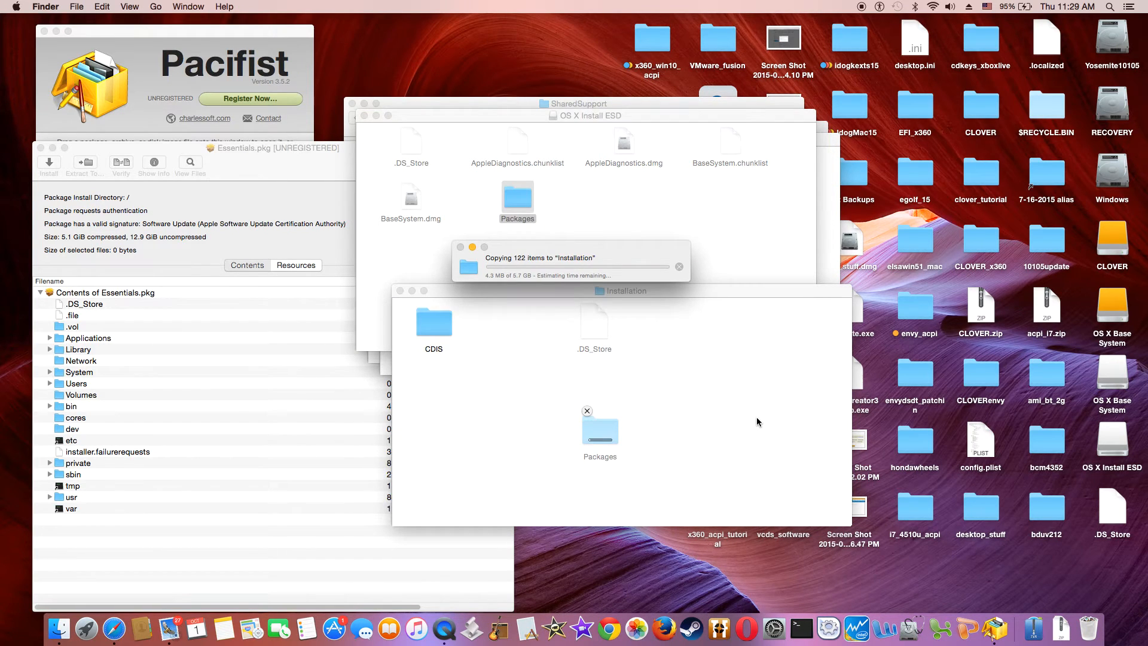
pyautogui.moveTo(472, 246); pyautogui.dragTo(472, 249)
pyautogui.click(472, 250)
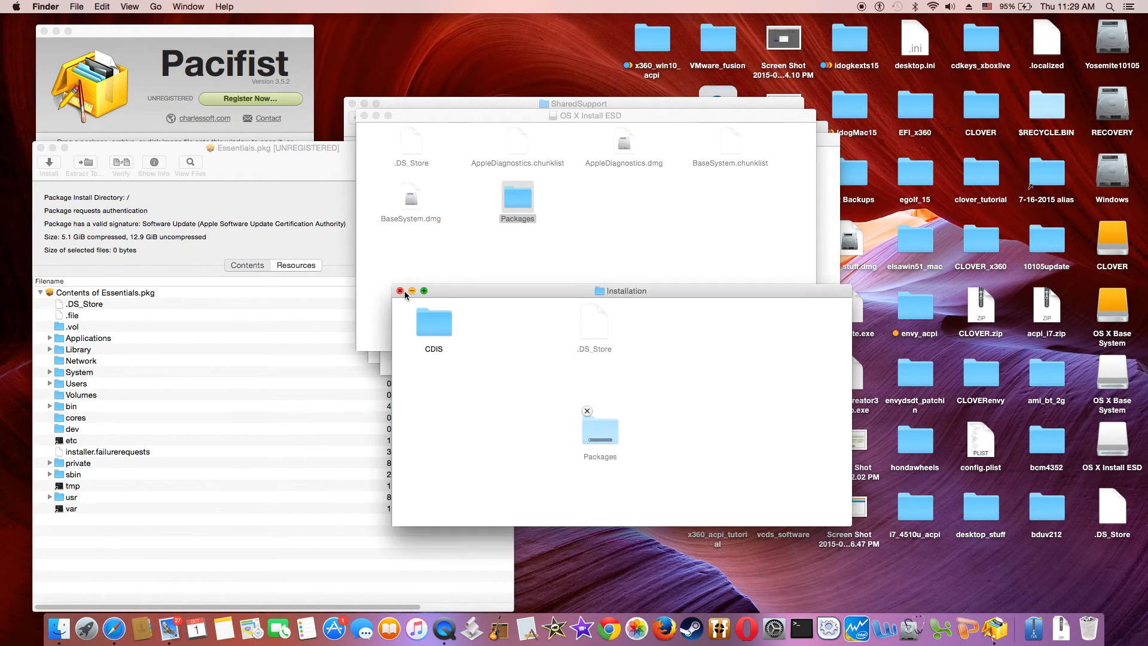
# Minimize the open Installation, OS X Install ESD, System, OS X Base System and SharedSupport Finder windows.
pyautogui.click(412, 290)
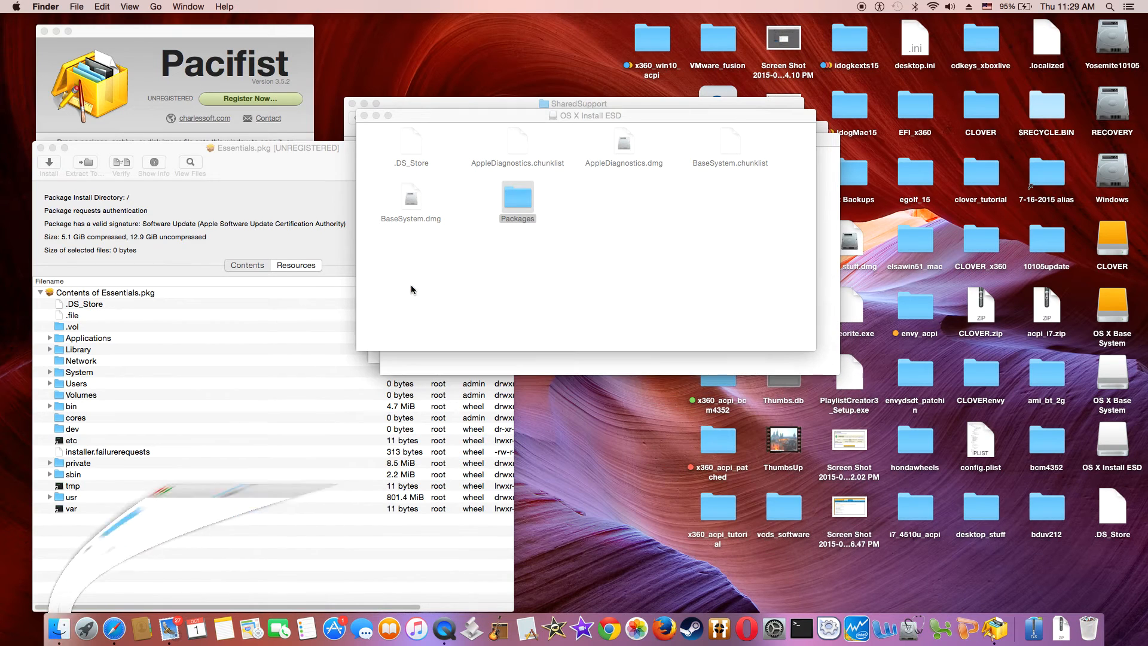
pyautogui.click(375, 114)
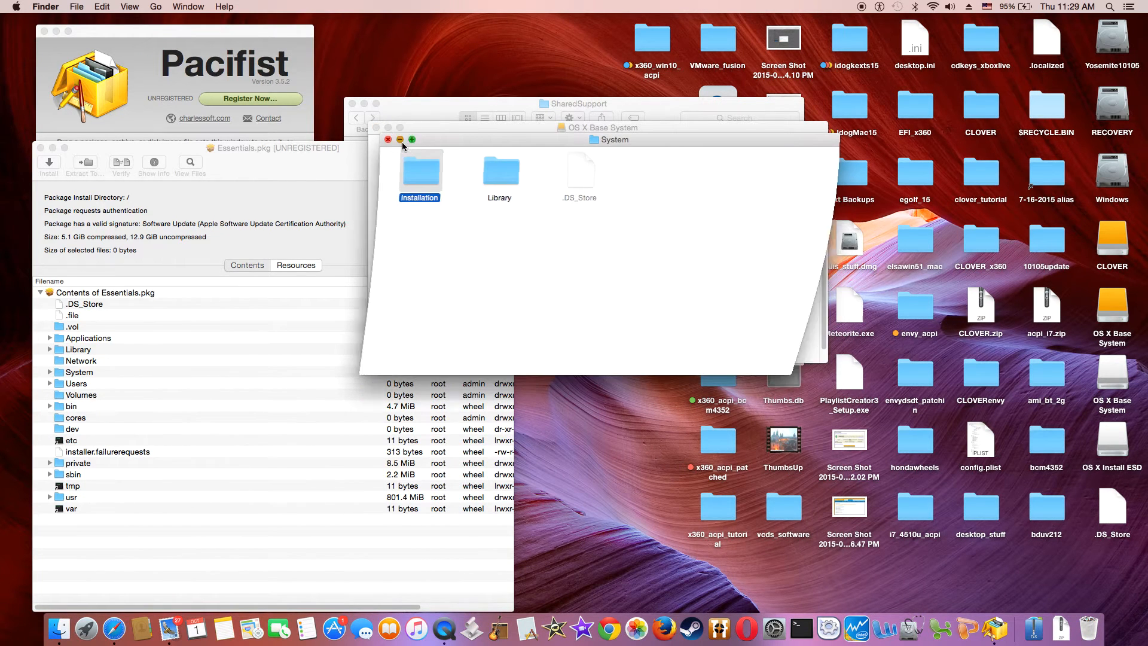
pyautogui.click(401, 140)
pyautogui.click(388, 127)
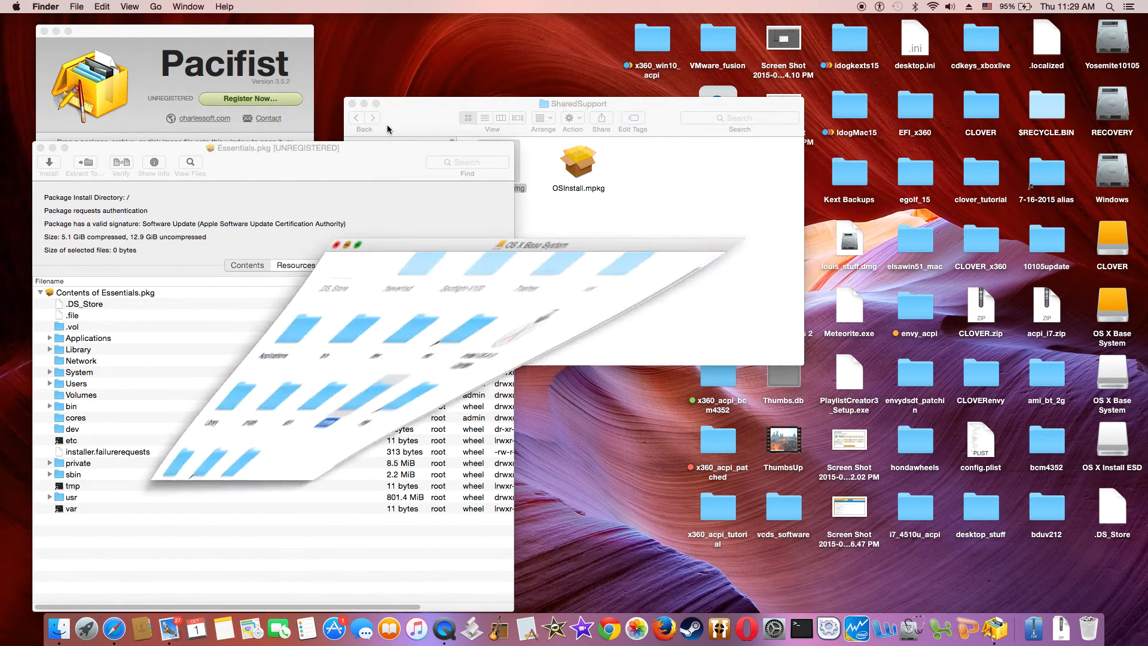
pyautogui.click(363, 103)
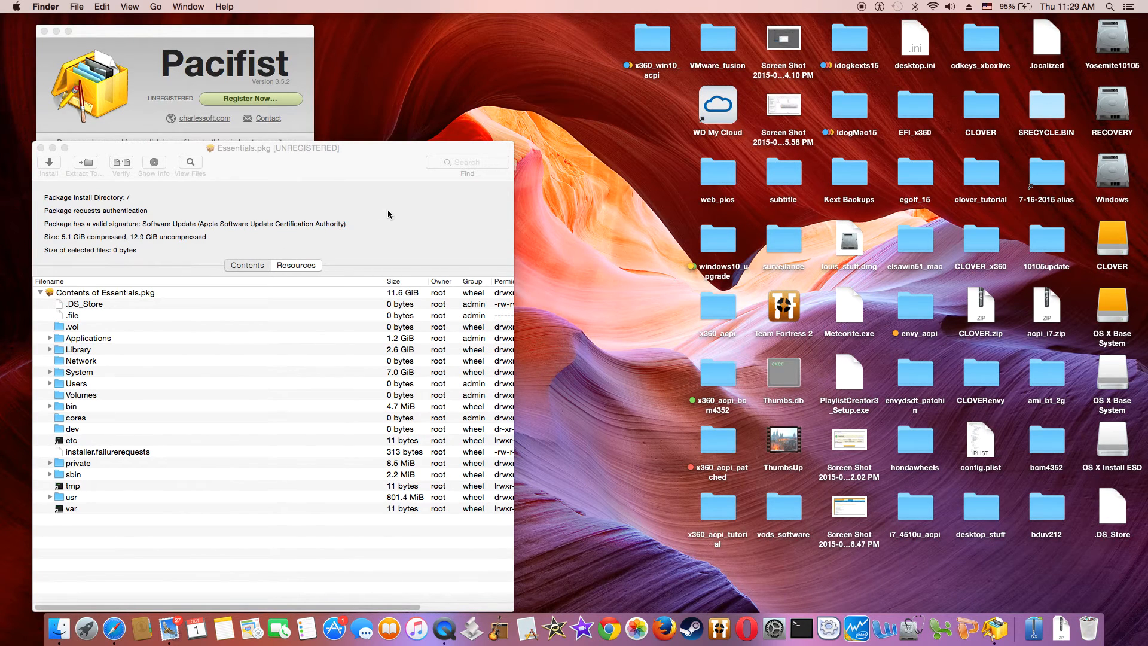
# In the Essentials.pkg contents, expand System/Library and select the Kernels folder.
pyautogui.moveTo(382, 173); pyautogui.dragTo(428, 133)
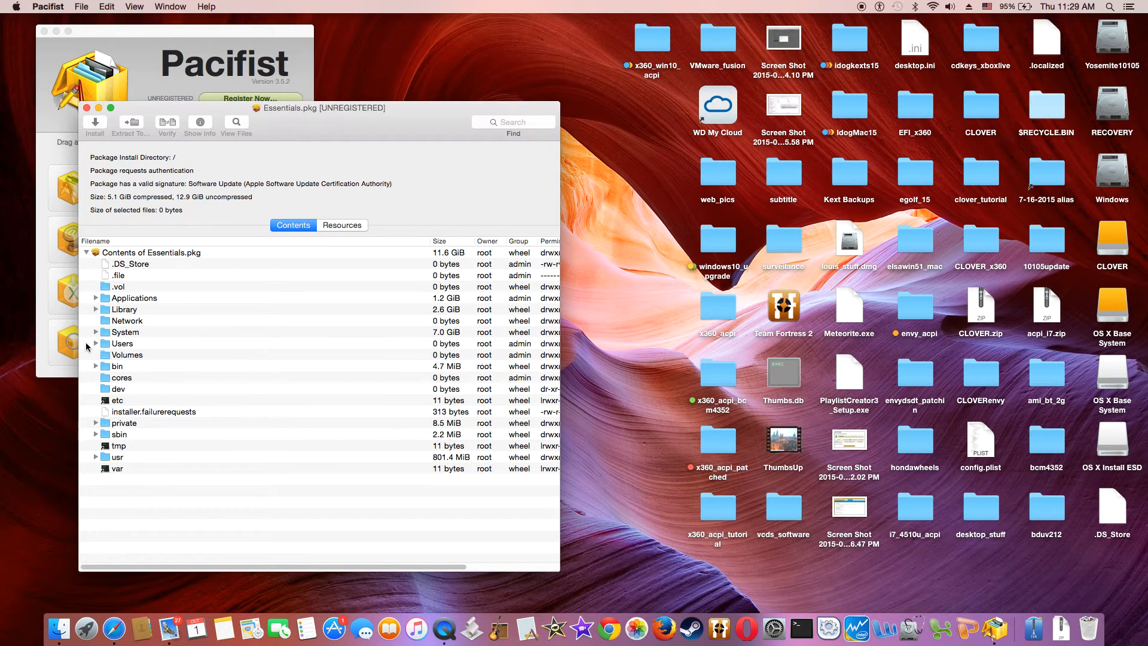
pyautogui.click(96, 332)
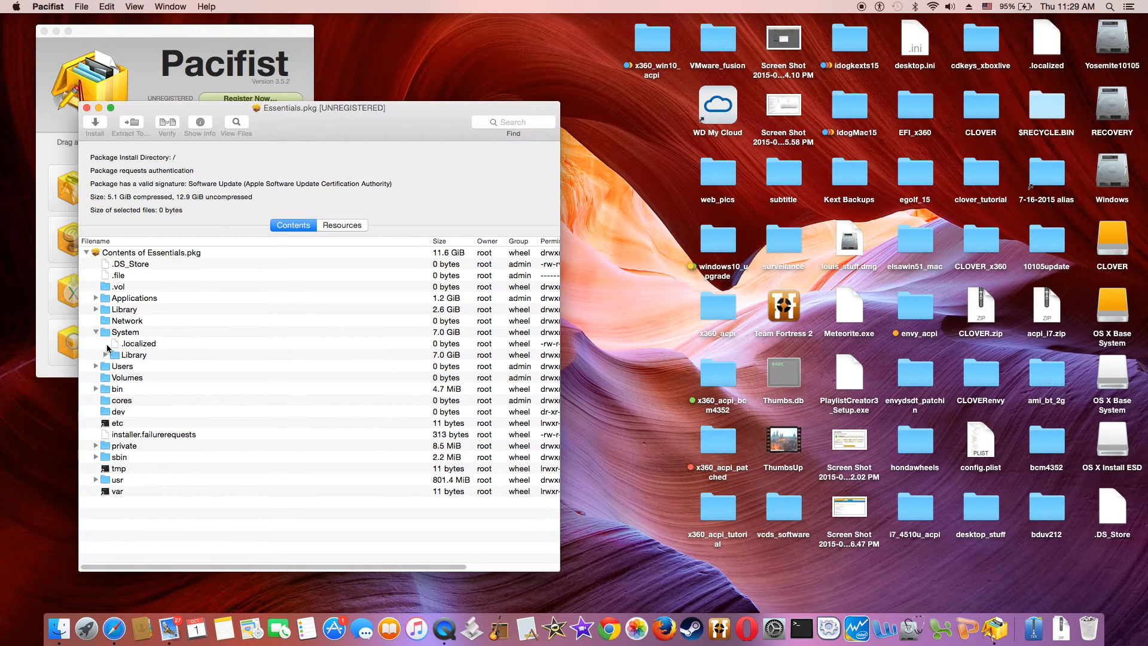
pyautogui.click(106, 355)
pyautogui.click(105, 355)
pyautogui.scroll(-5, 194, 411)
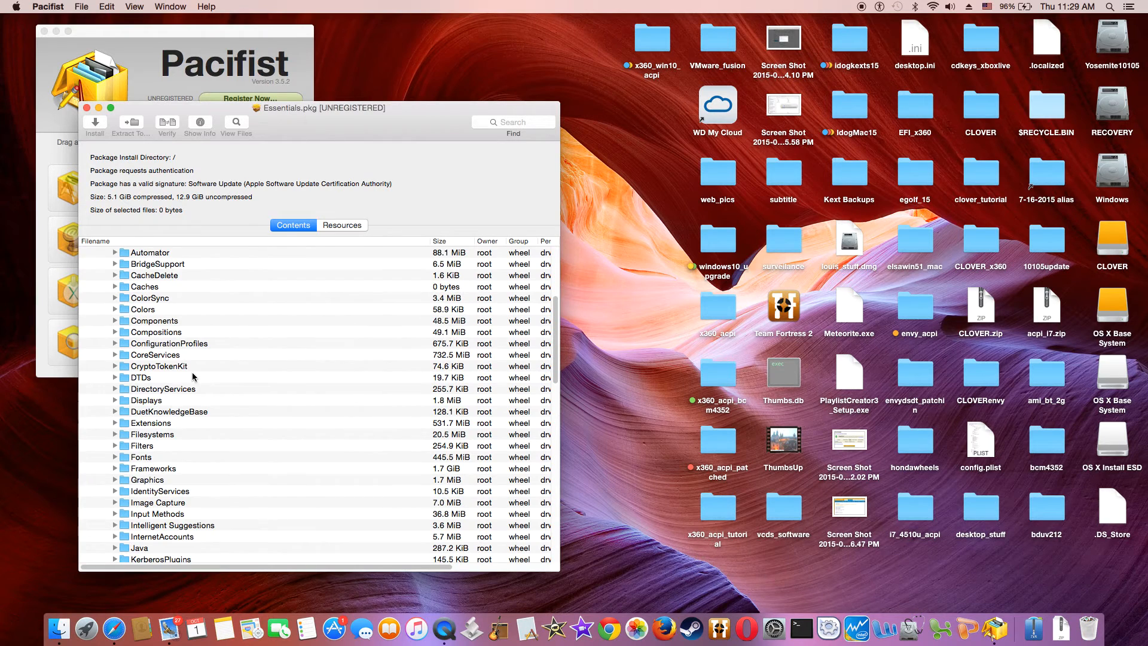
pyautogui.scroll(-3, 193, 377)
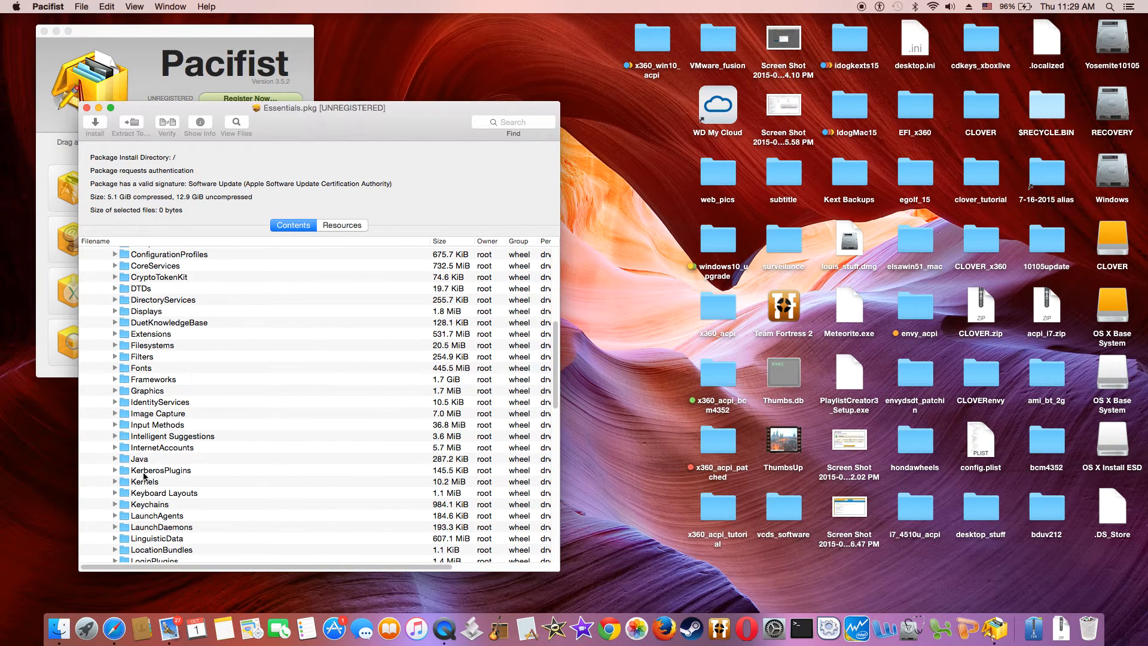
pyautogui.click(112, 479)
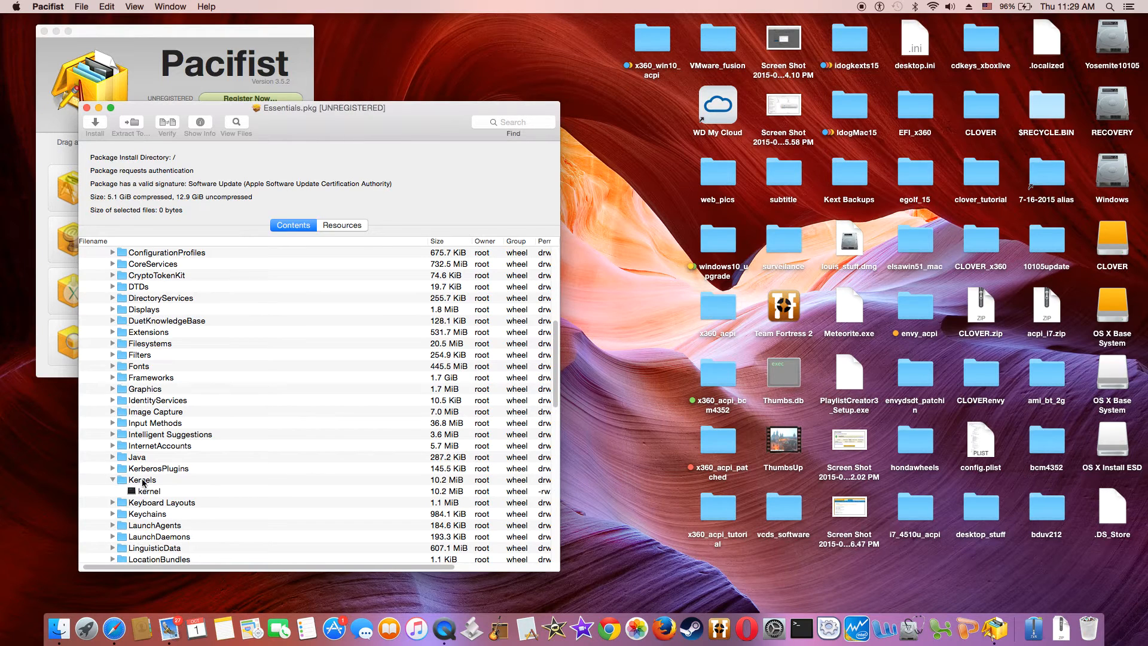
pyautogui.click(143, 481)
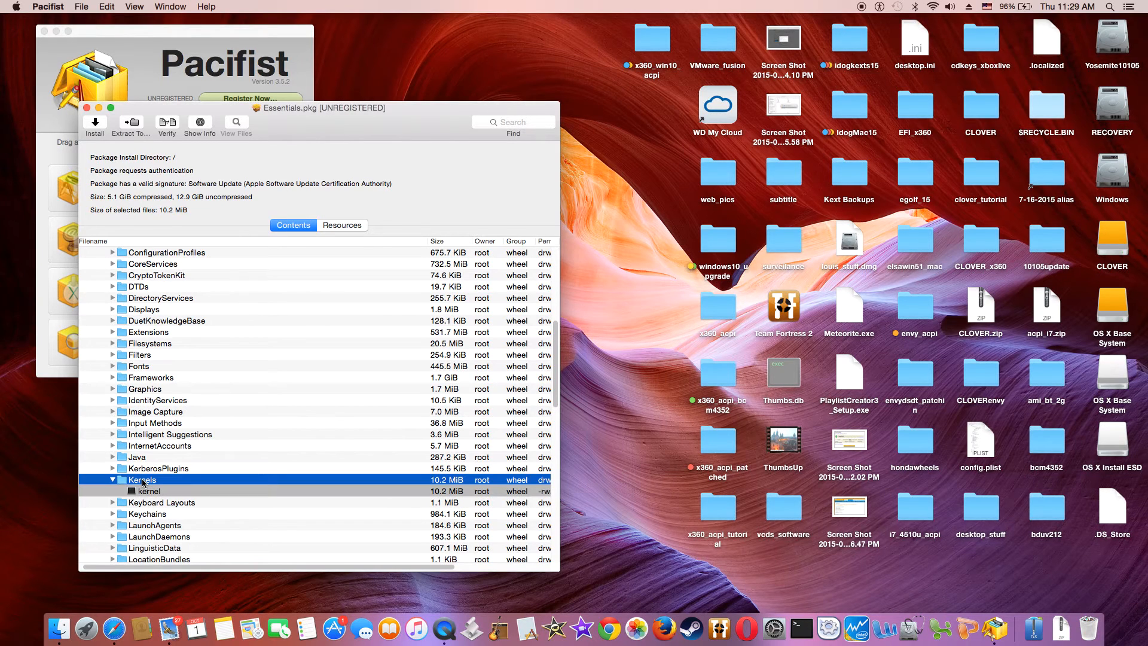
pyautogui.click(183, 548)
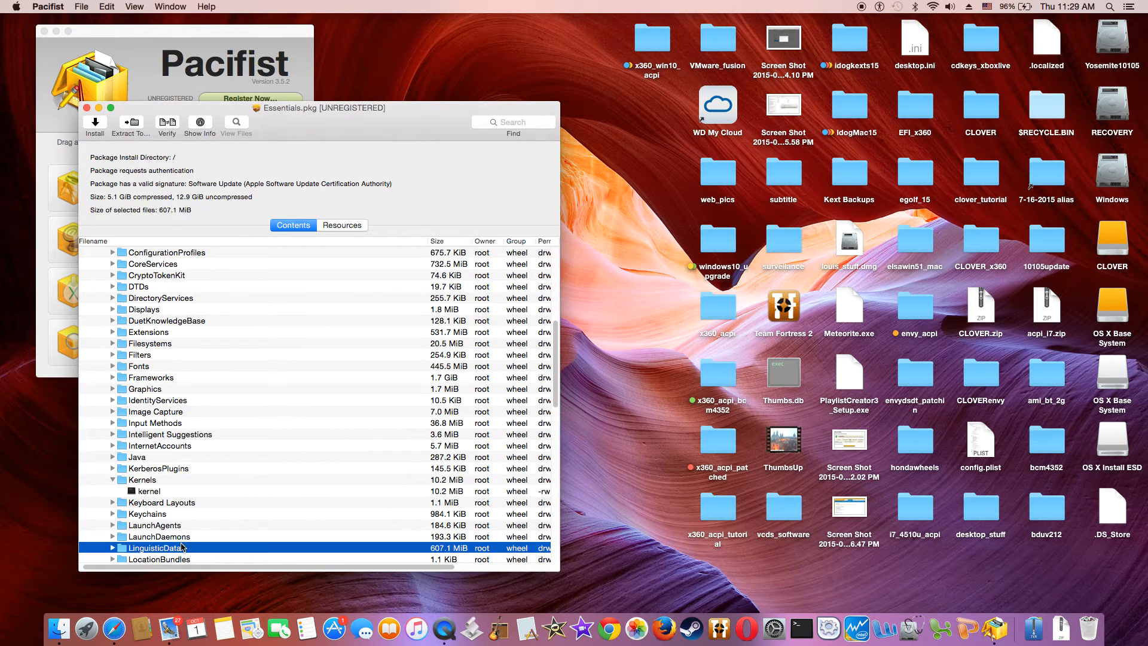
pyautogui.click(165, 481)
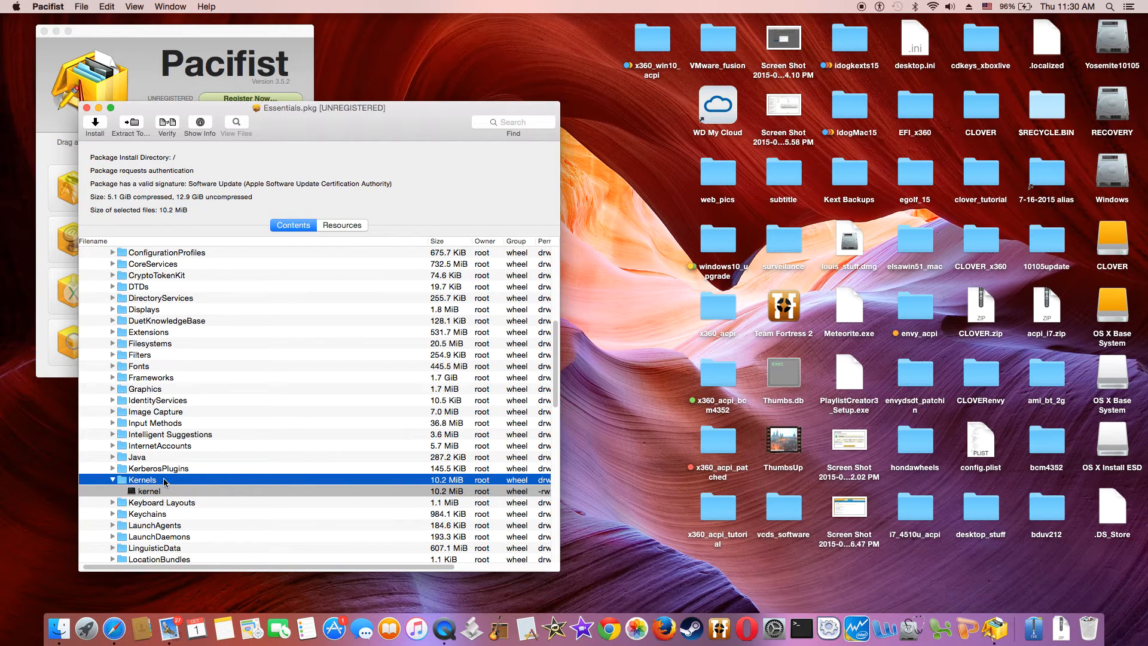
# Extract the Kernels folder to a new Desktop folder named elcapitan_kernel, authorizing with the account password.
pyautogui.click(132, 123)
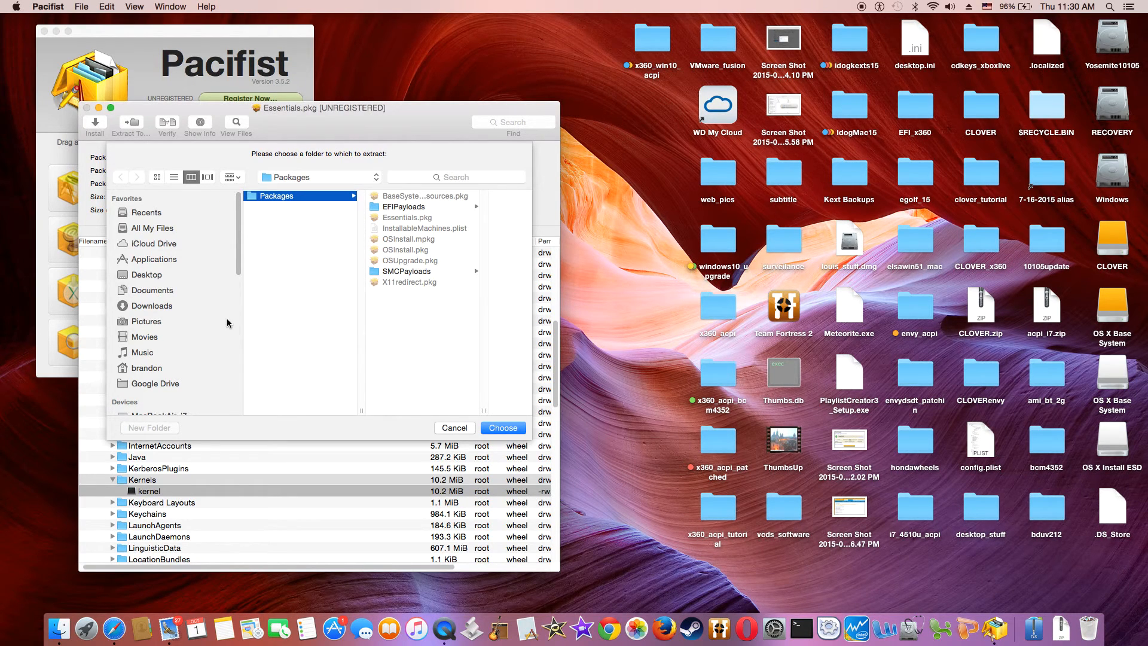
pyautogui.click(158, 277)
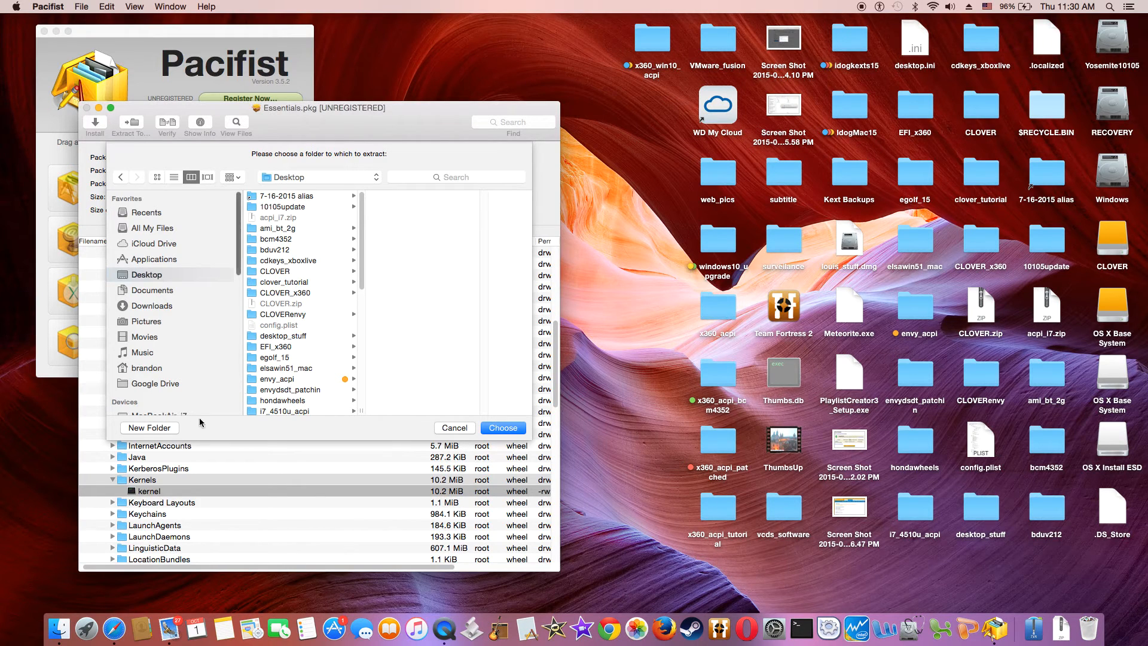
pyautogui.click(164, 428)
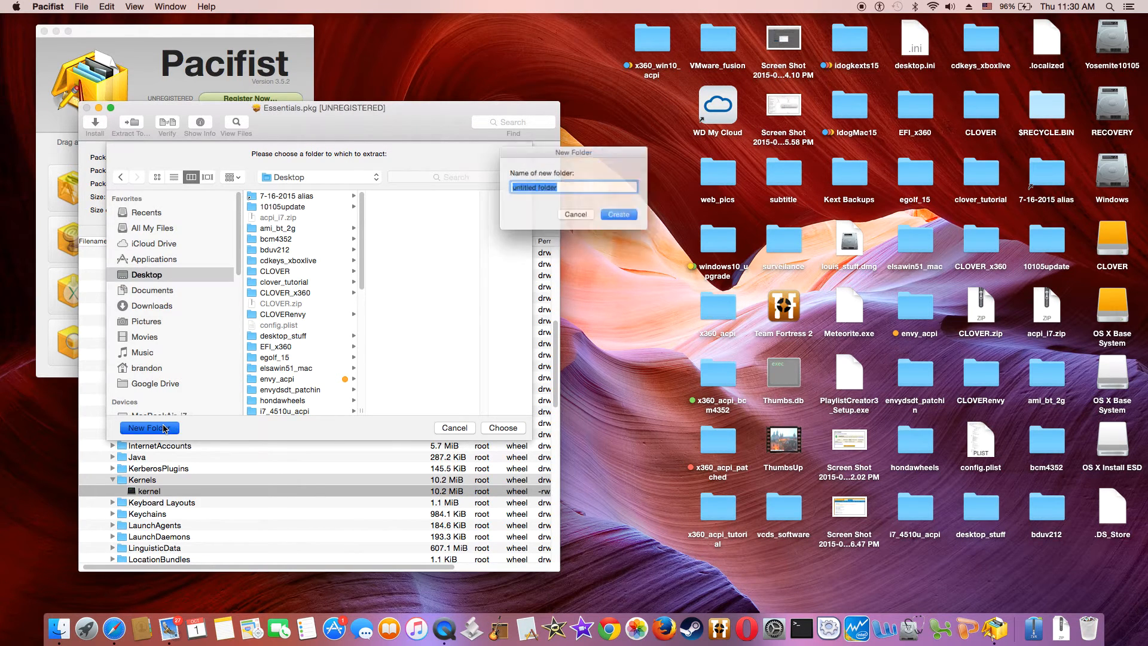
pyautogui.write('elcaptian')
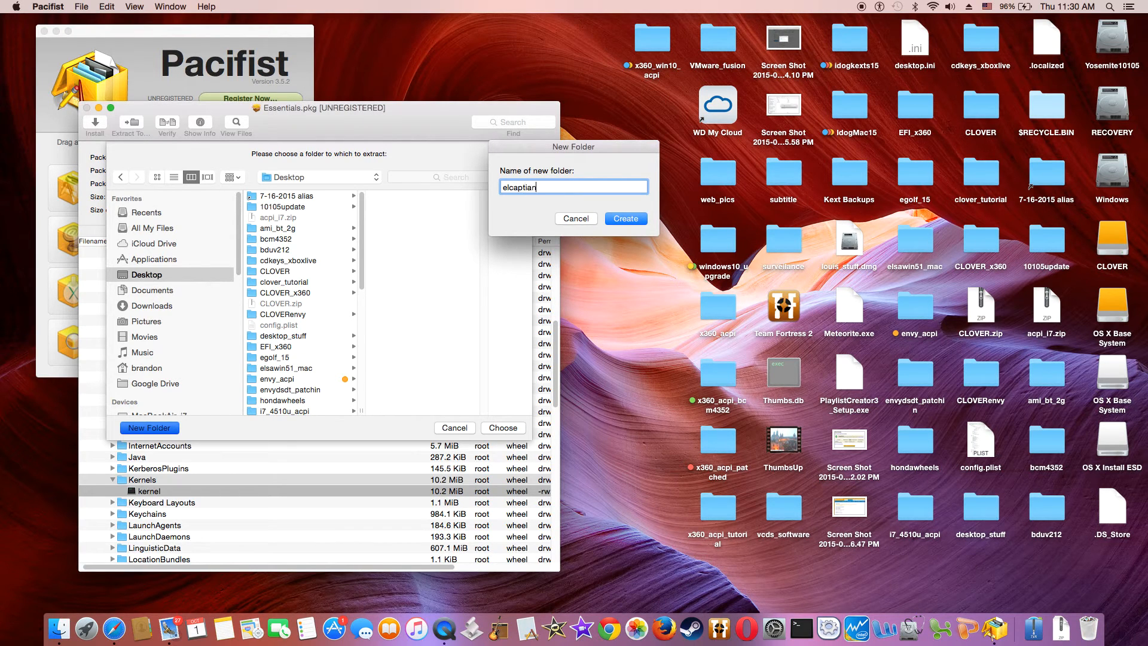
pyautogui.press('BackSpace')
pyautogui.press('BackSpace')
pyautogui.write('itan_kerne')
pyautogui.press('Return')
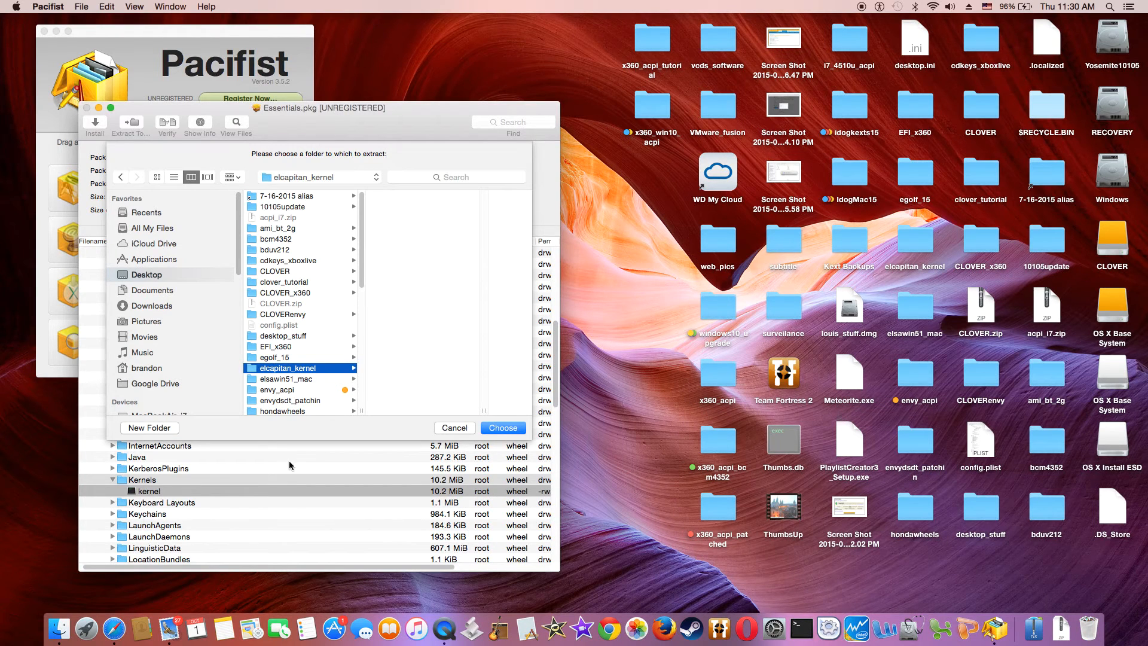
pyautogui.click(494, 425)
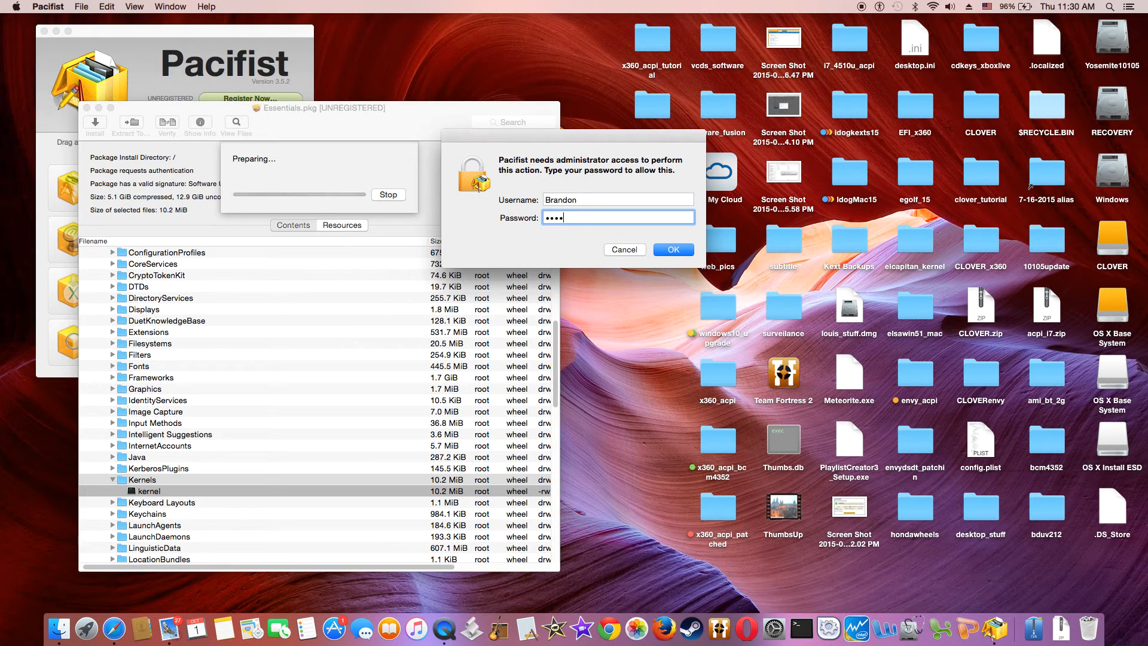
pyautogui.press('Return')
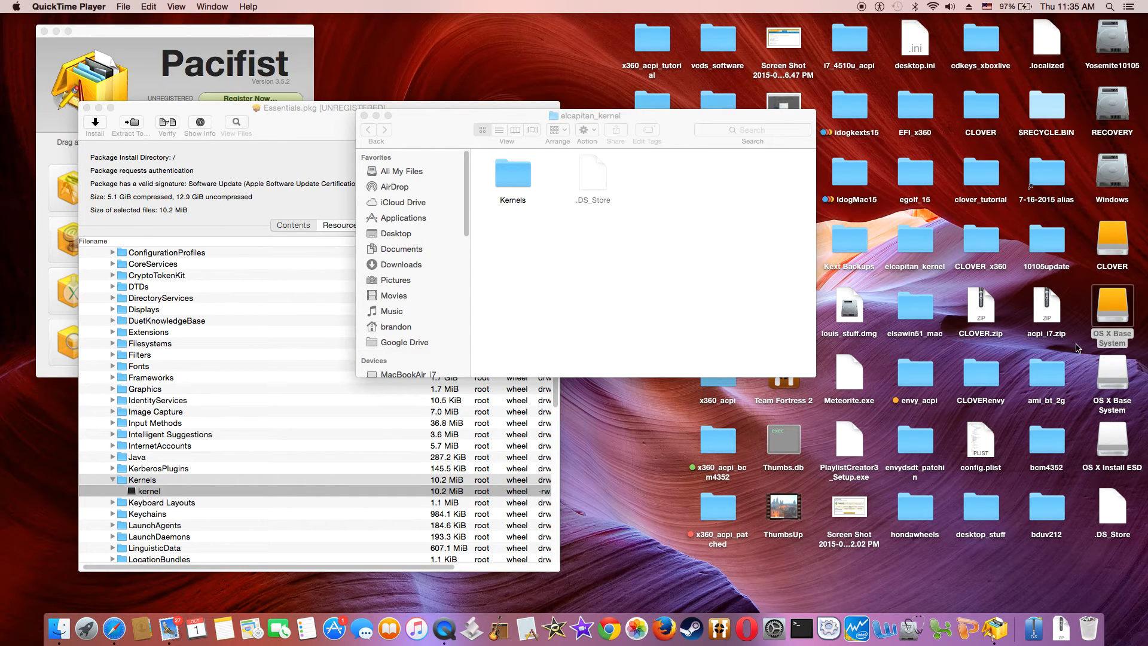
# Open the System/Library folder of the OS X Base System USB volume, keeping the elcapitan_kernel window's Kernels folder in view.
pyautogui.click(1107, 295)
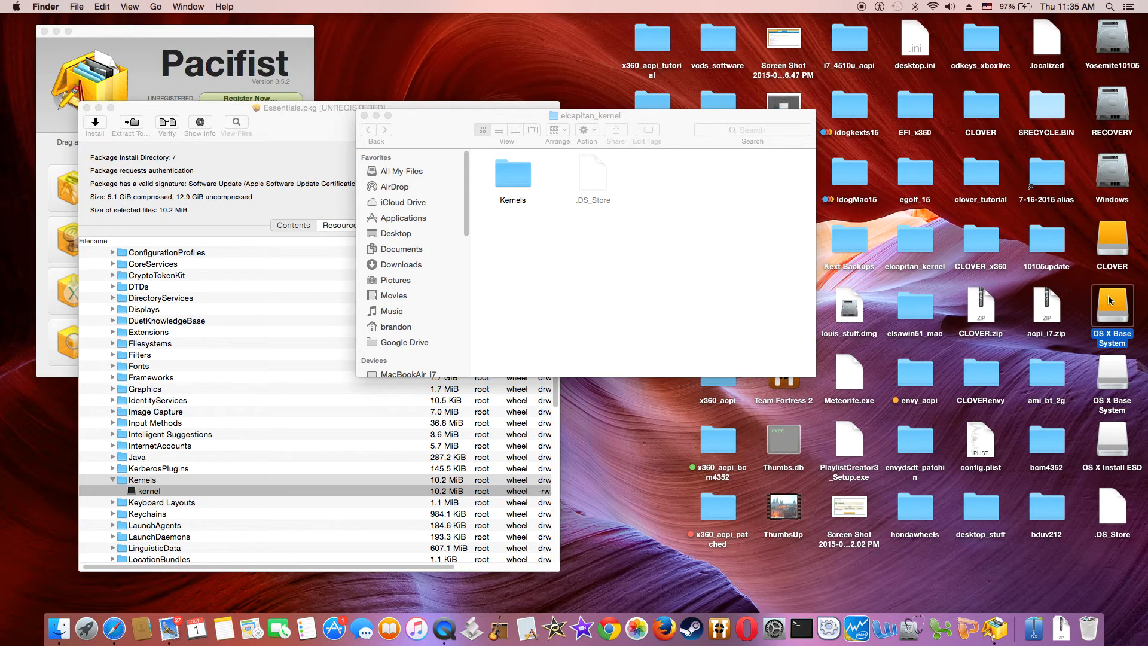
pyautogui.doubleClick(1107, 295)
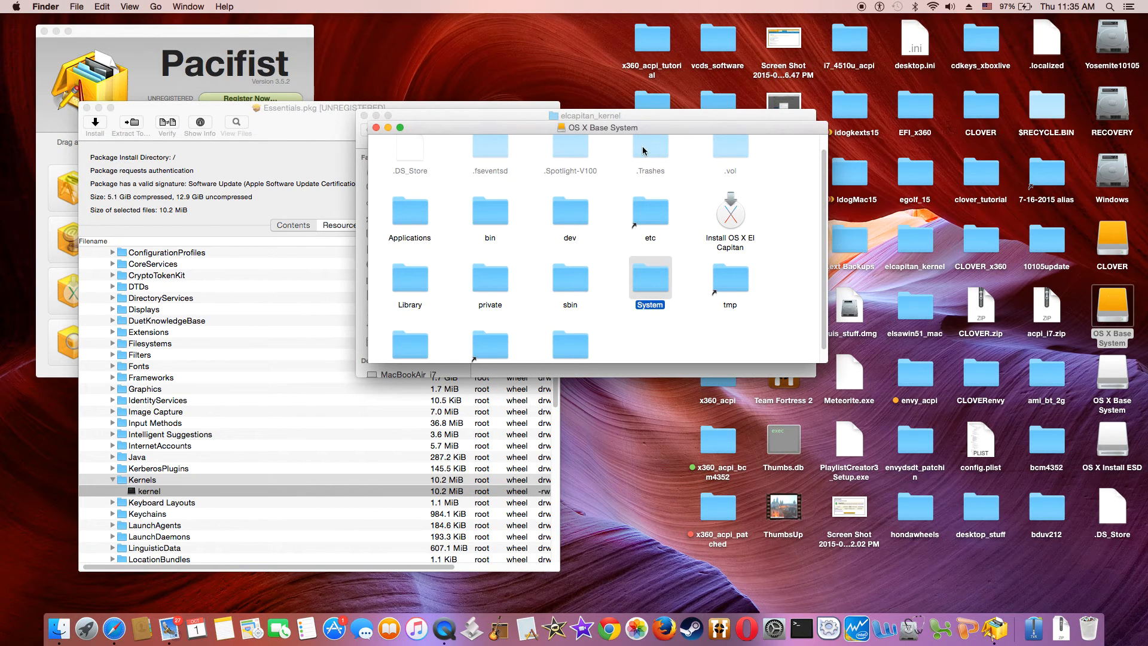
pyautogui.moveTo(495, 130); pyautogui.dragTo(736, 135)
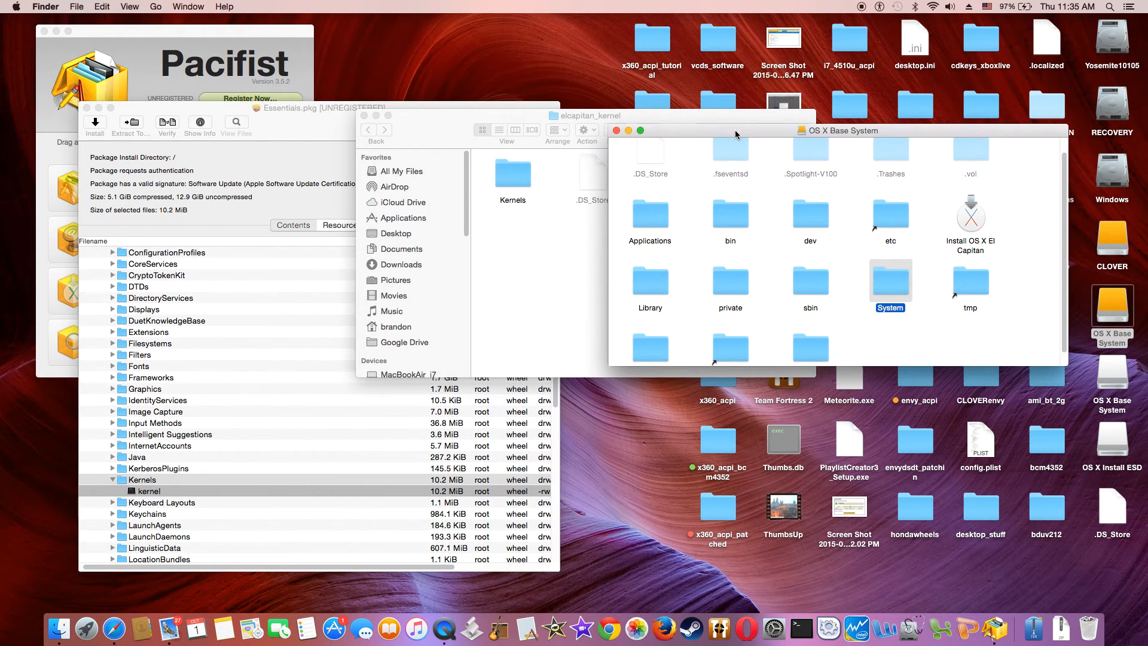
pyautogui.doubleClick(890, 281)
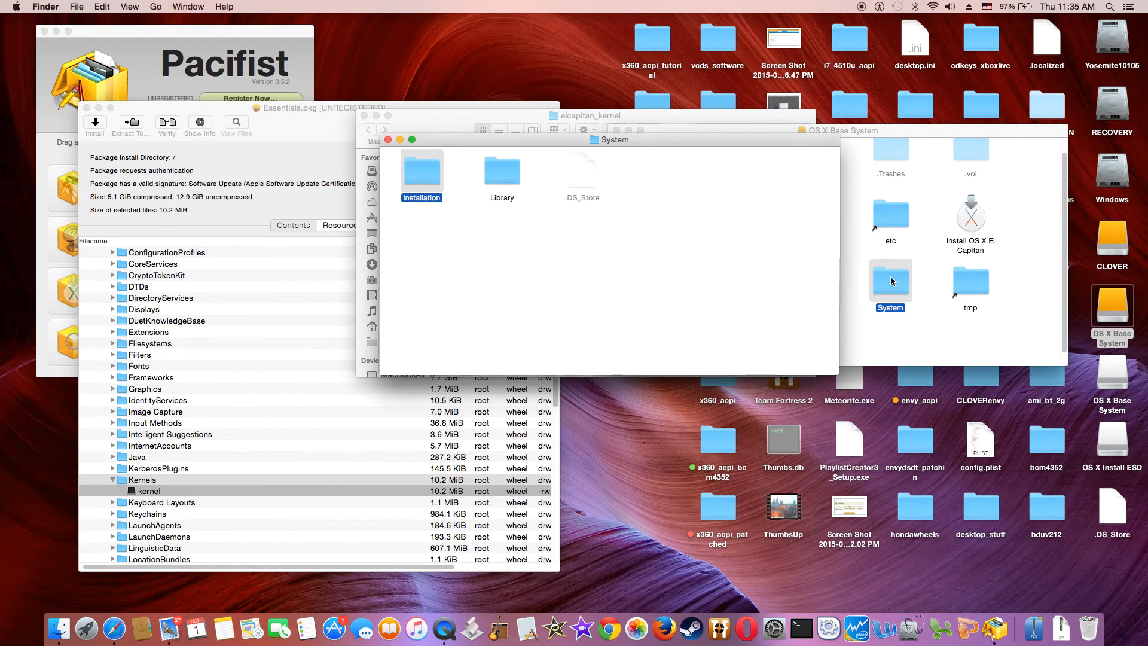
pyautogui.moveTo(661, 136); pyautogui.dragTo(874, 168)
pyautogui.hotkey('ctrl', 'Down')
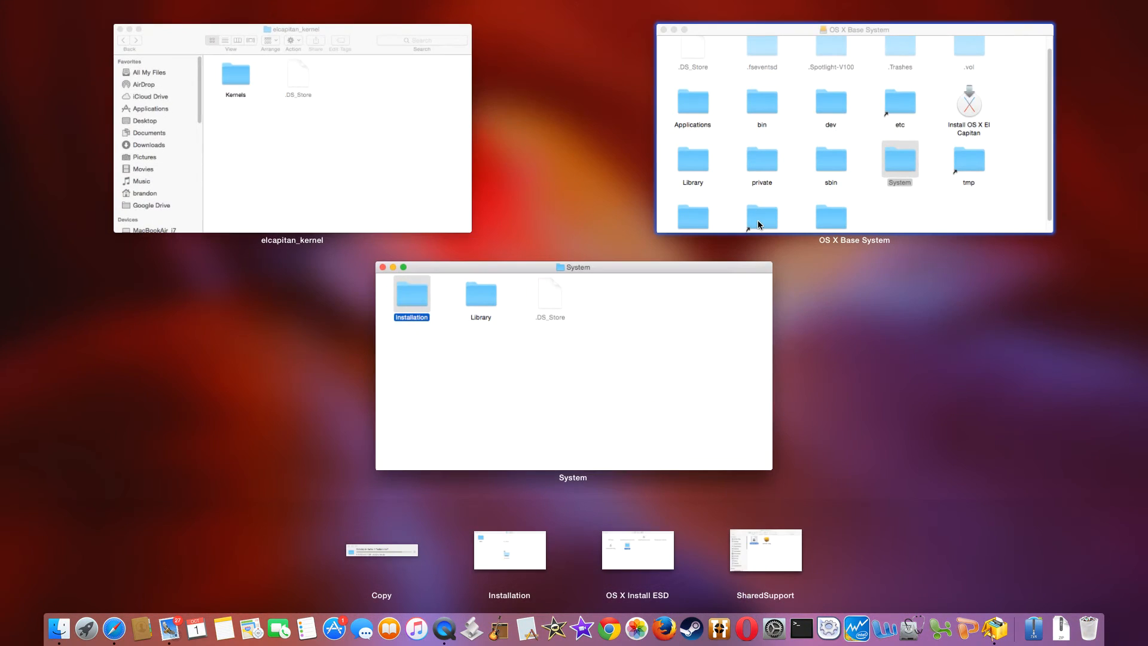
pyautogui.hotkey('ctrl', 'Down')
pyautogui.doubleClick(715, 204)
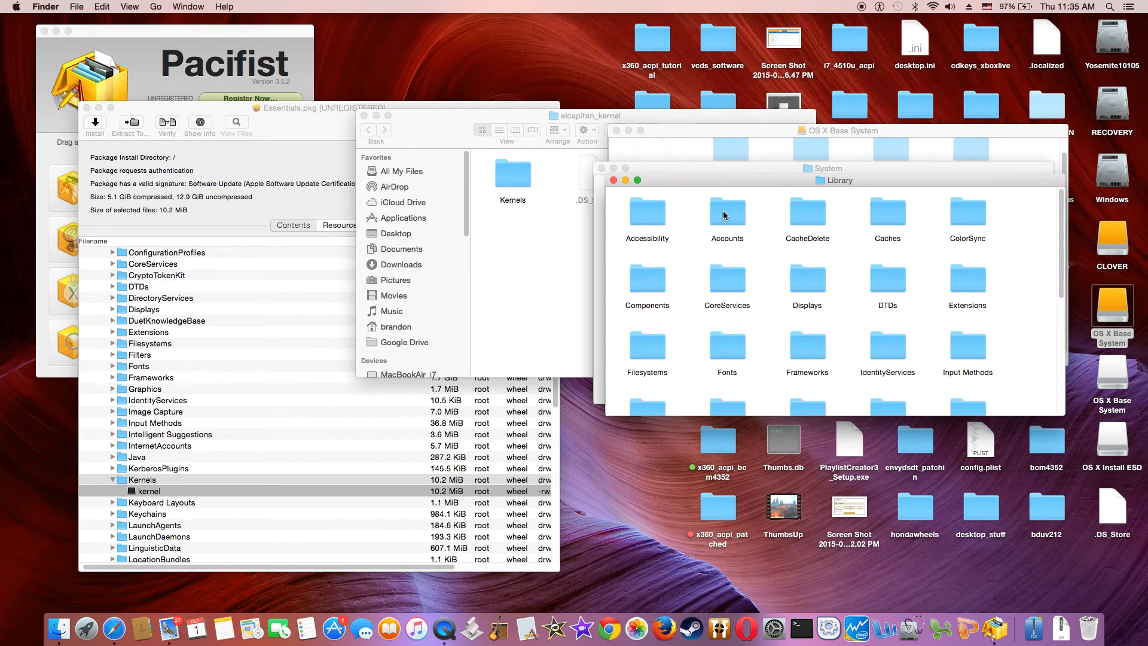
# Copy the Kernels folder from elcapitan_kernel into the USB's System/Library folder.
pyautogui.moveTo(512, 177); pyautogui.dragTo(1024, 328)
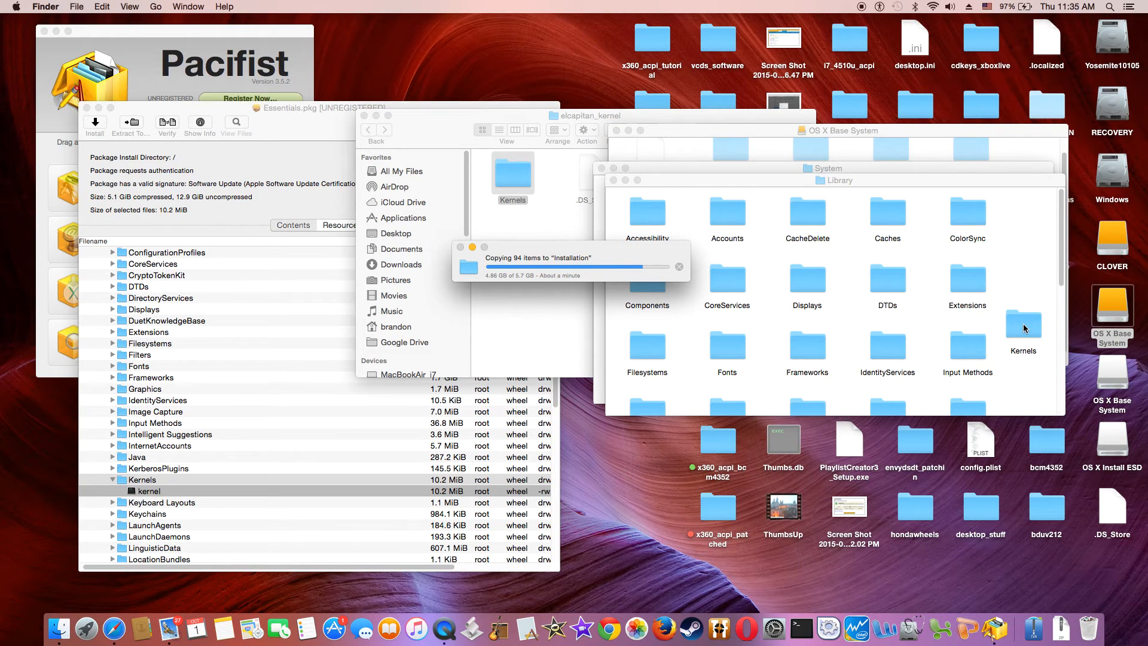
pyautogui.rightClick(1024, 389)
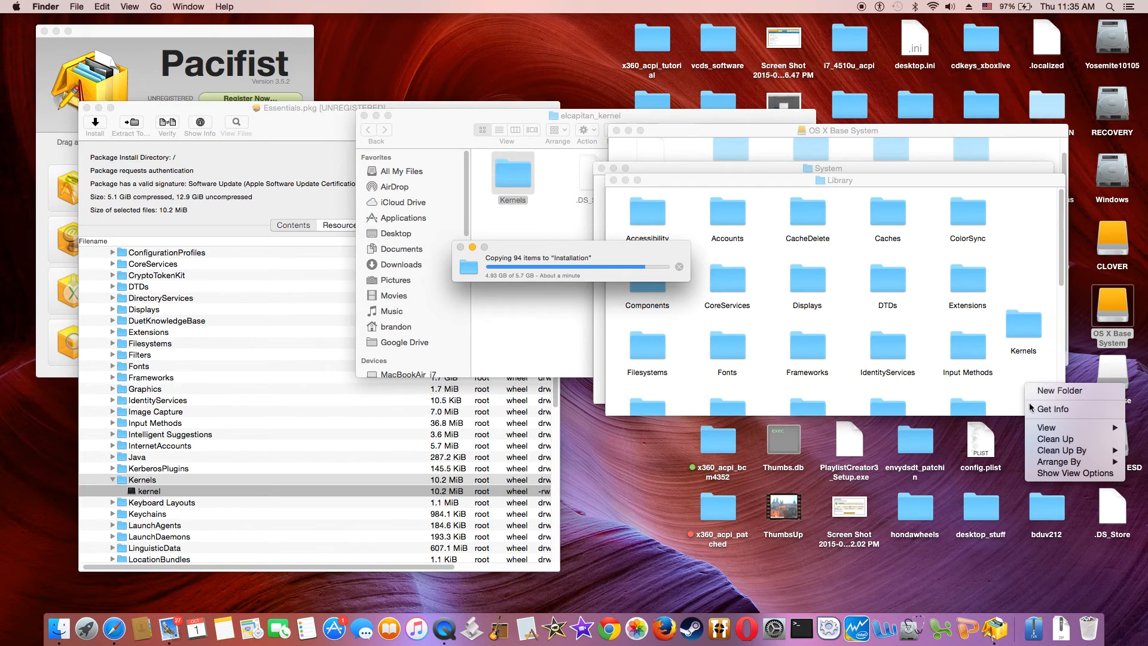
pyautogui.click(1014, 465)
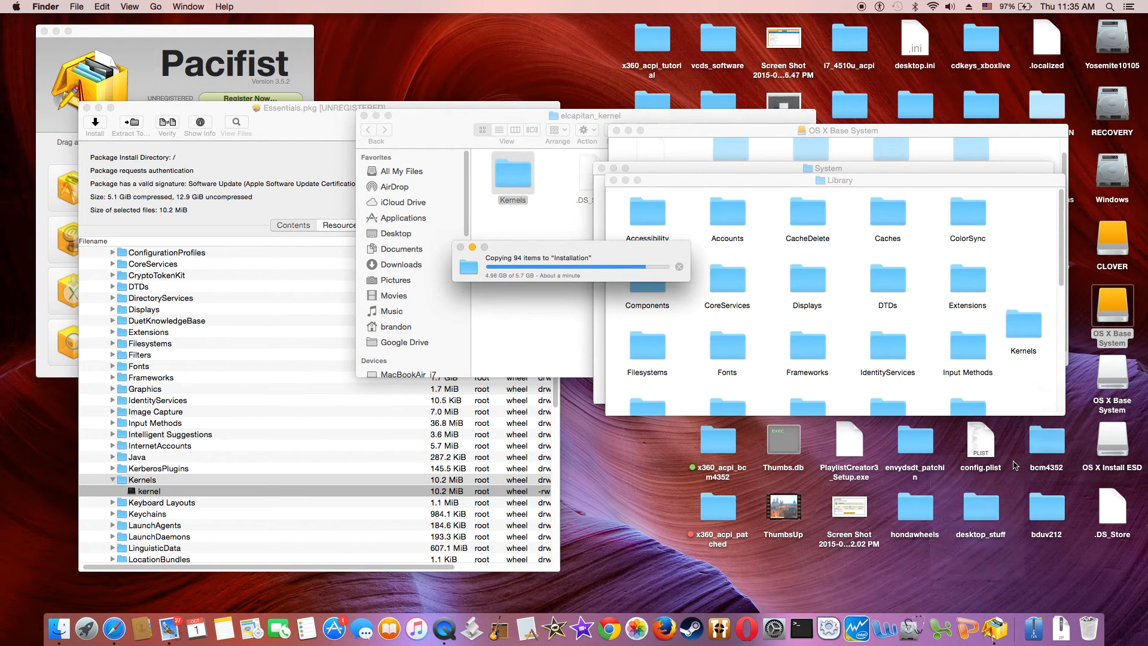
pyautogui.scroll(-10, 1038, 319)
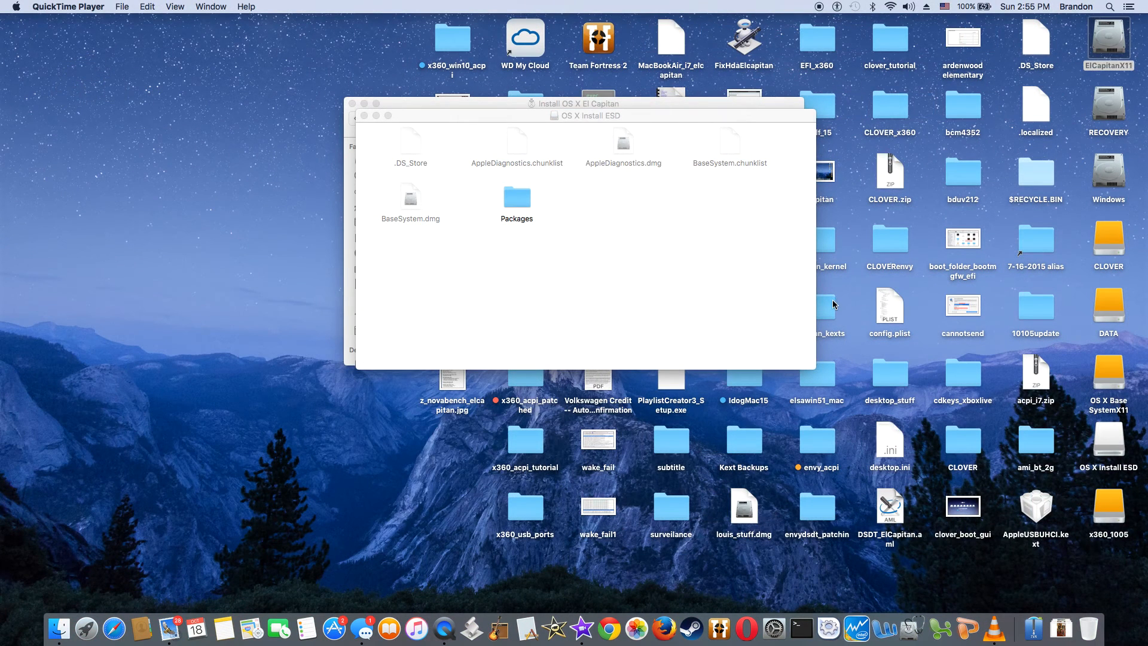
# Open the OS X Base SystemX11 volume and arrange its window beside the OS X Install ESD window.
pyautogui.doubleClick(1109, 369)
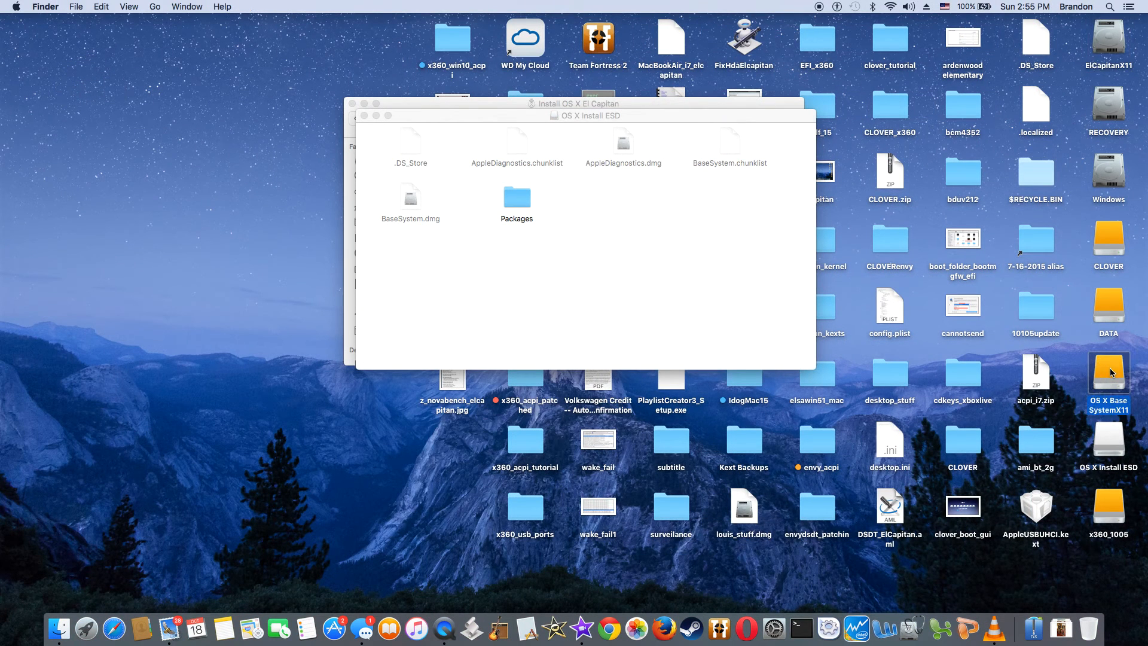
pyautogui.moveTo(529, 133); pyautogui.dragTo(698, 214)
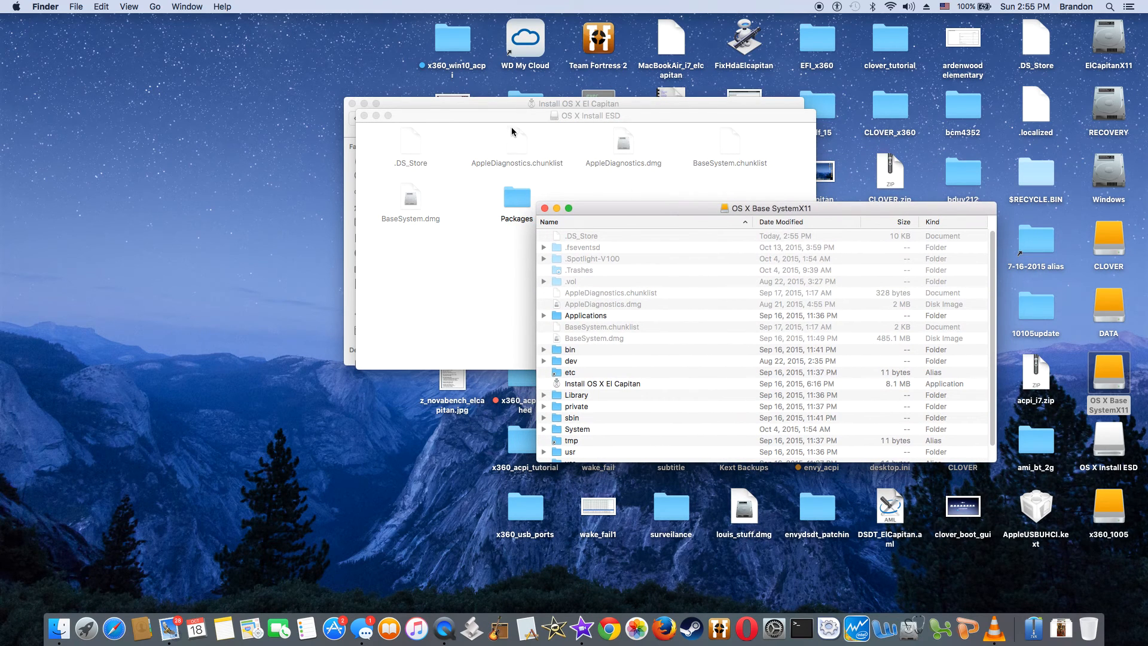
pyautogui.moveTo(515, 120); pyautogui.dragTo(345, 117)
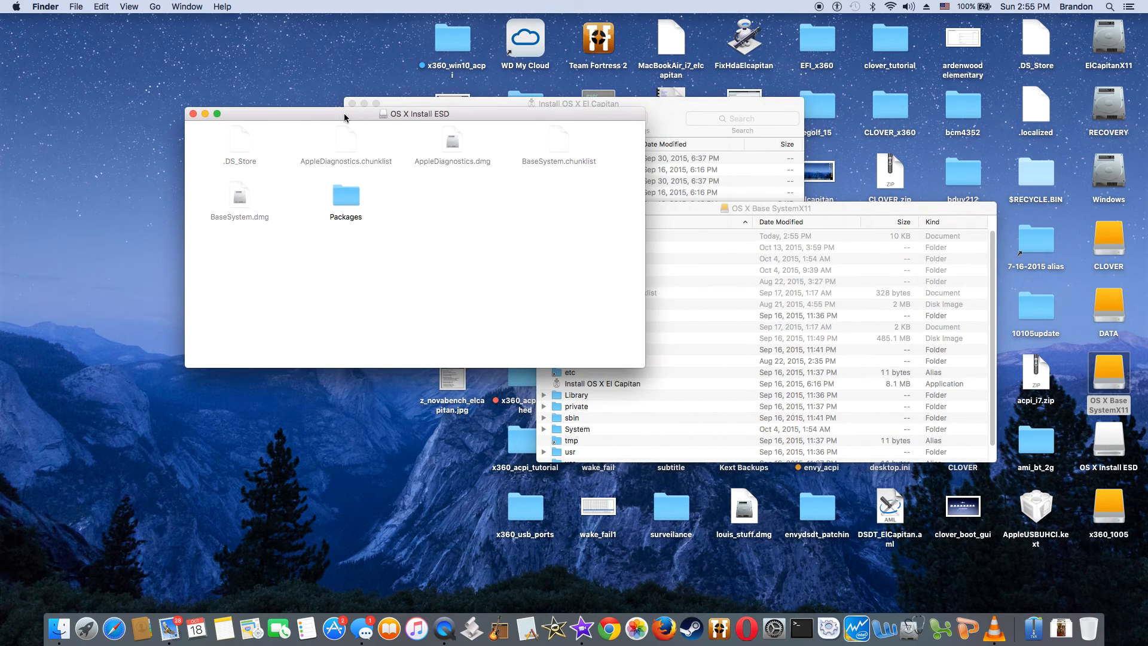
# Copy AppleDiagnostics.chunklist, AppleDiagnostics.dmg, BaseSystem.chunklist and BaseSystem.dmg from OS X Install ESD to the root of OS X Base SystemX11.
pyautogui.click(370, 160)
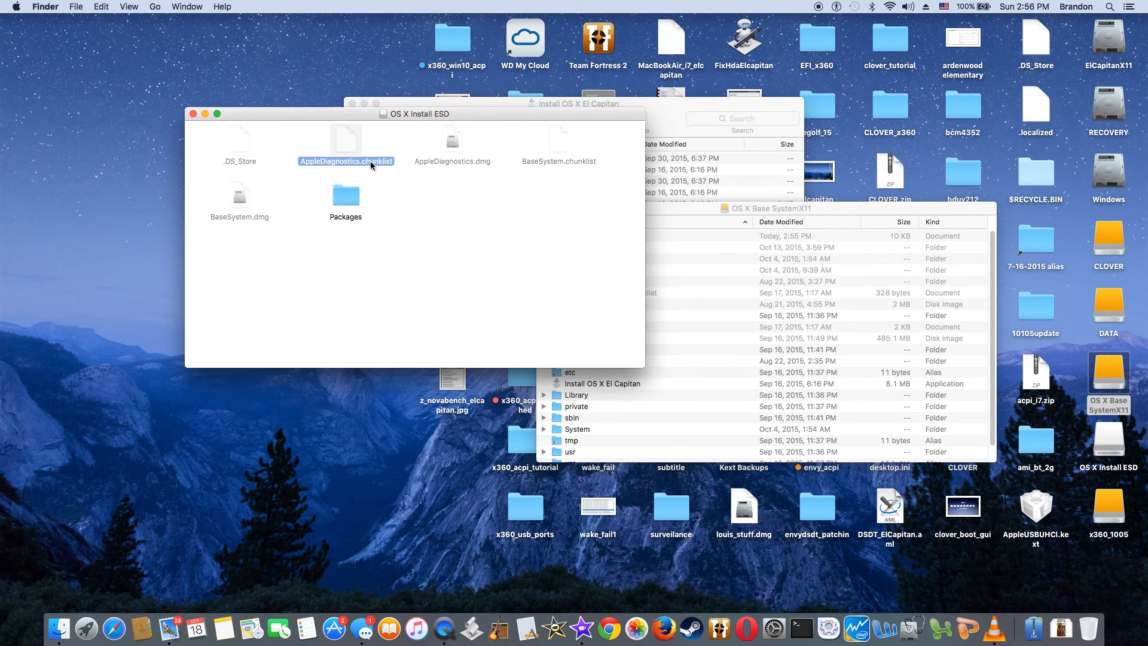
pyautogui.hotkey('shift', 'Right')
pyautogui.hotkey('shift', 'Right')
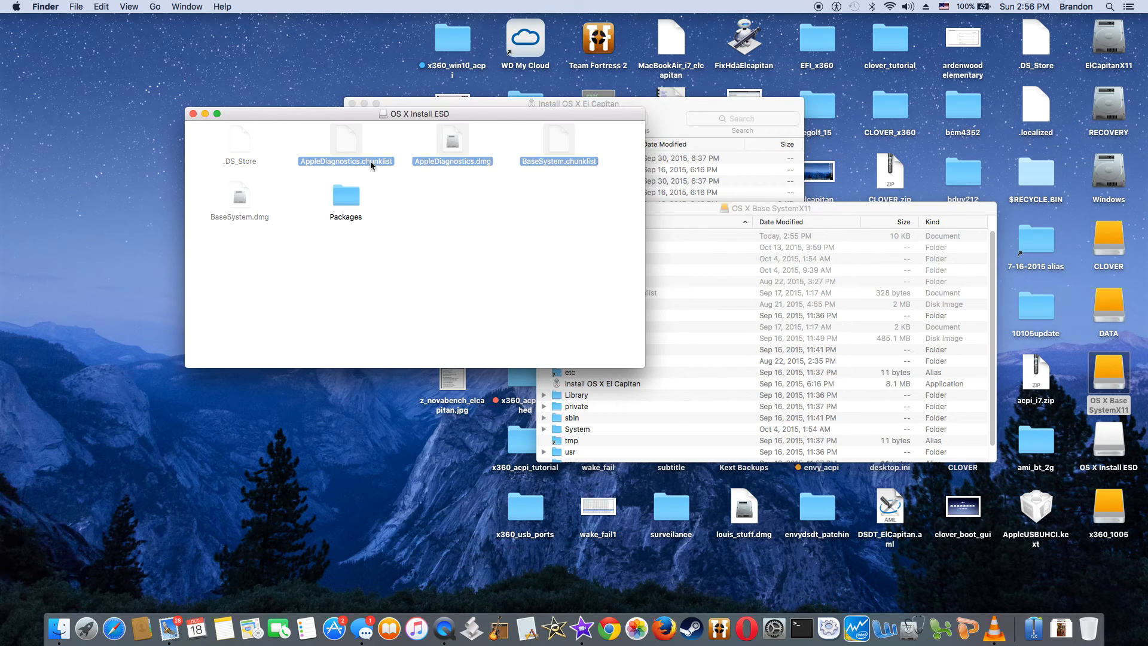
pyautogui.keyDown('shift'); pyautogui.click(241, 205); pyautogui.keyUp('shift')
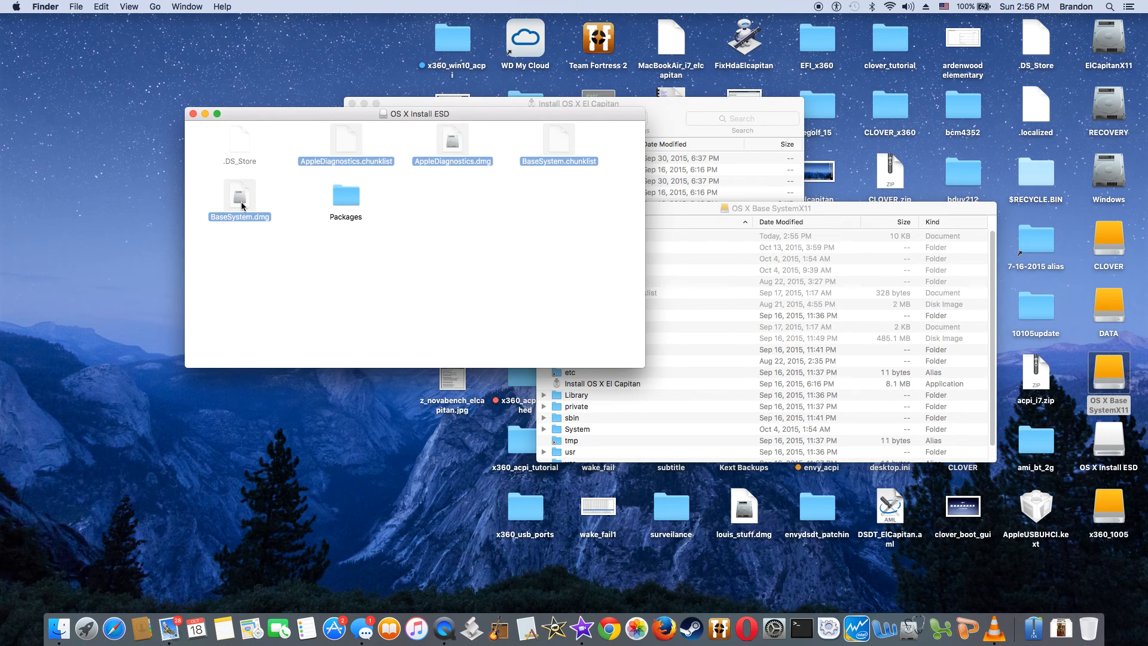
pyautogui.moveTo(693, 202); pyautogui.dragTo(759, 194)
pyautogui.moveTo(454, 148); pyautogui.dragTo(737, 238)
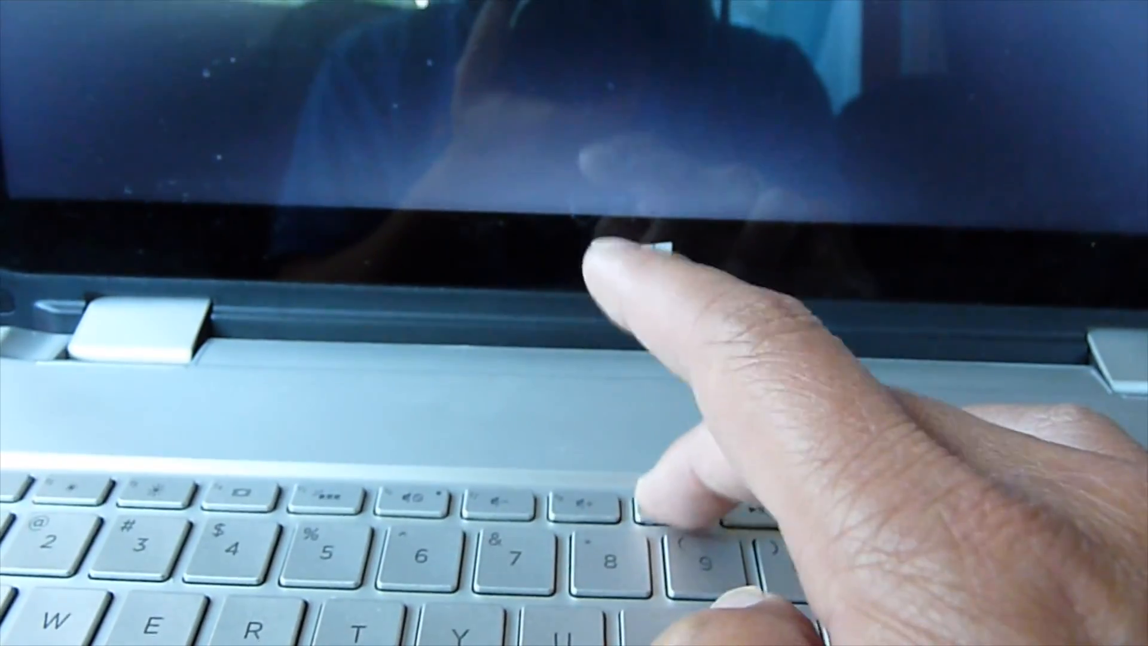
# Boot the laptop from USB Hard Drive (UEFI) - USB DISK 3.0 and start Mac OS X from OS X Base System in Clover.
pyautogui.press('F9')
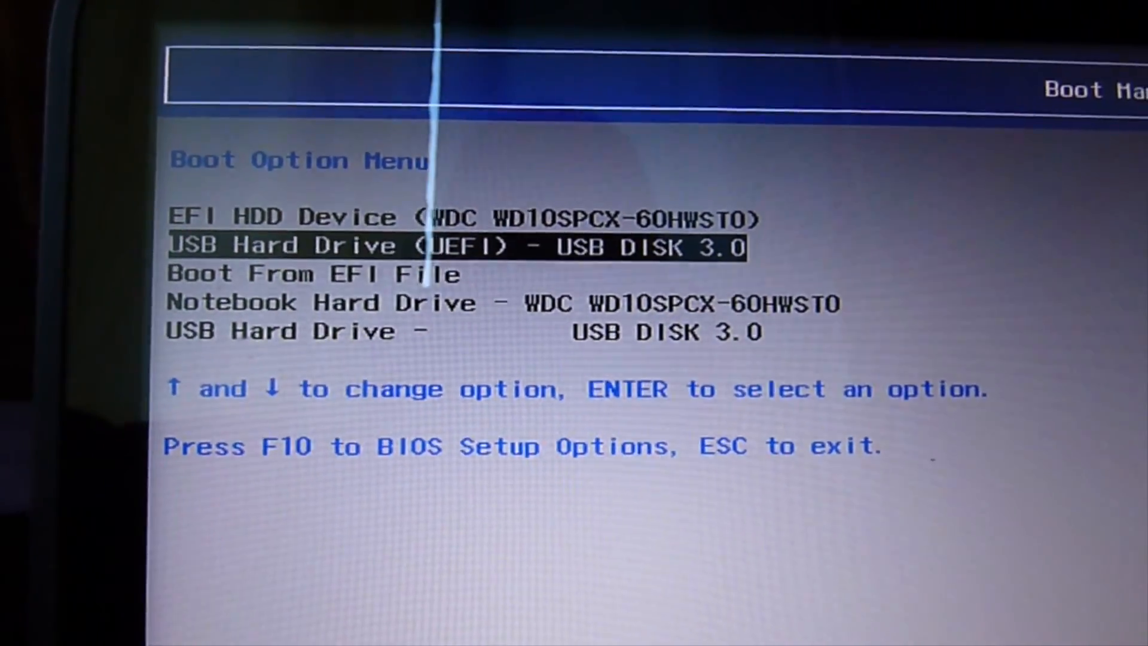
pyautogui.press('Return')
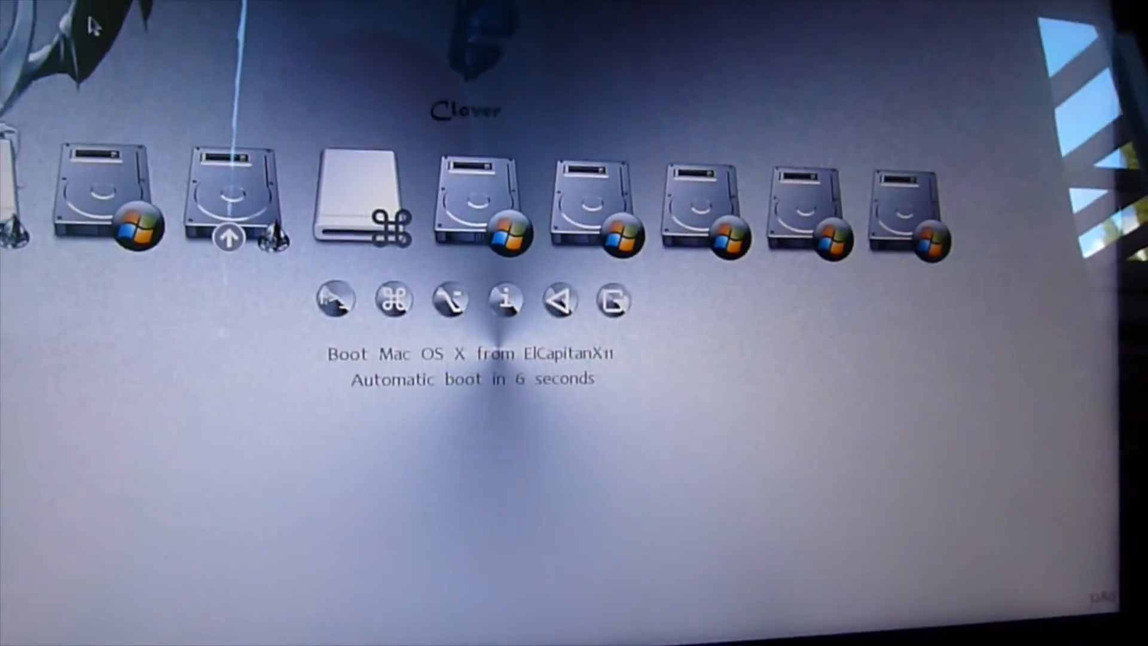
pyautogui.press('Right')
pyautogui.press('Left')
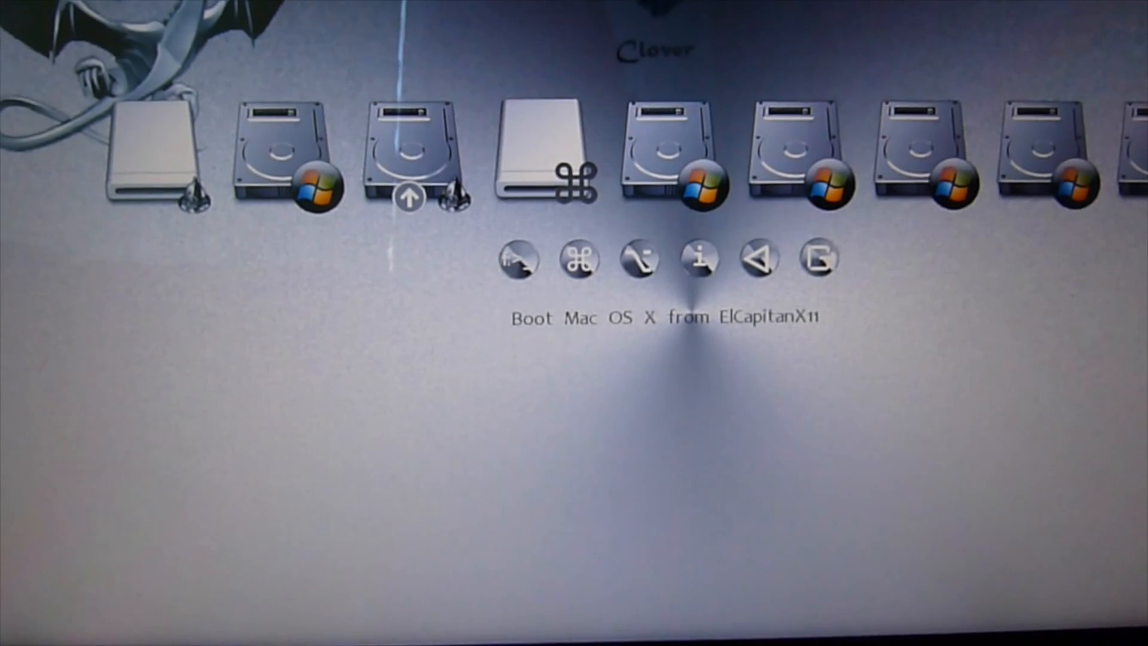
pyautogui.press('Left')
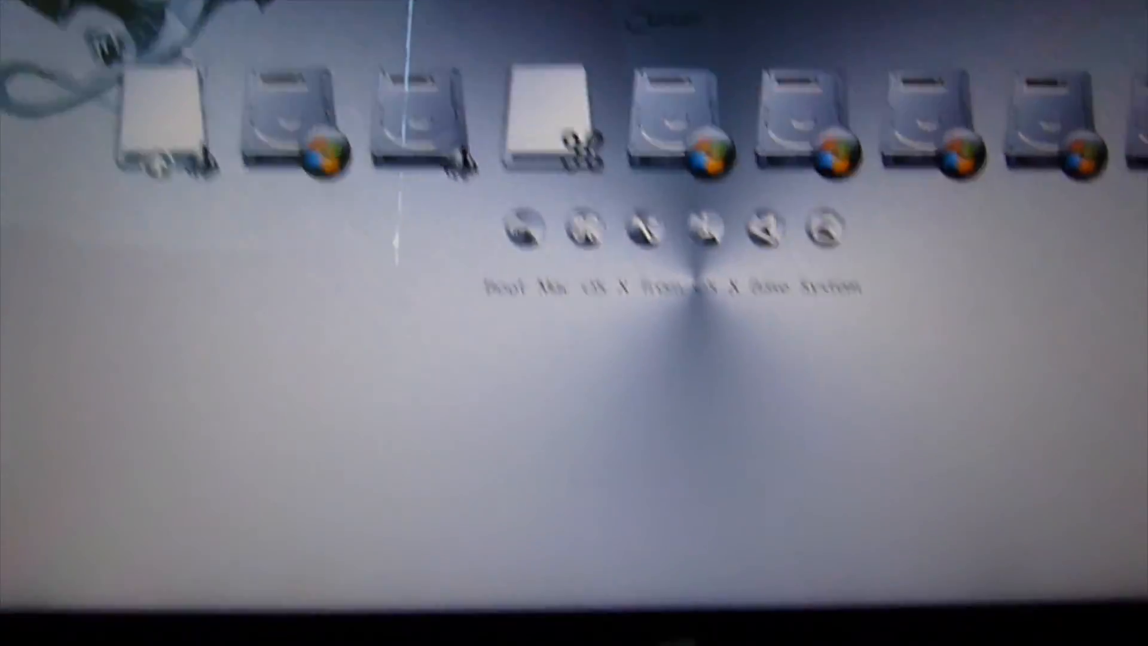
pyautogui.press('Return')
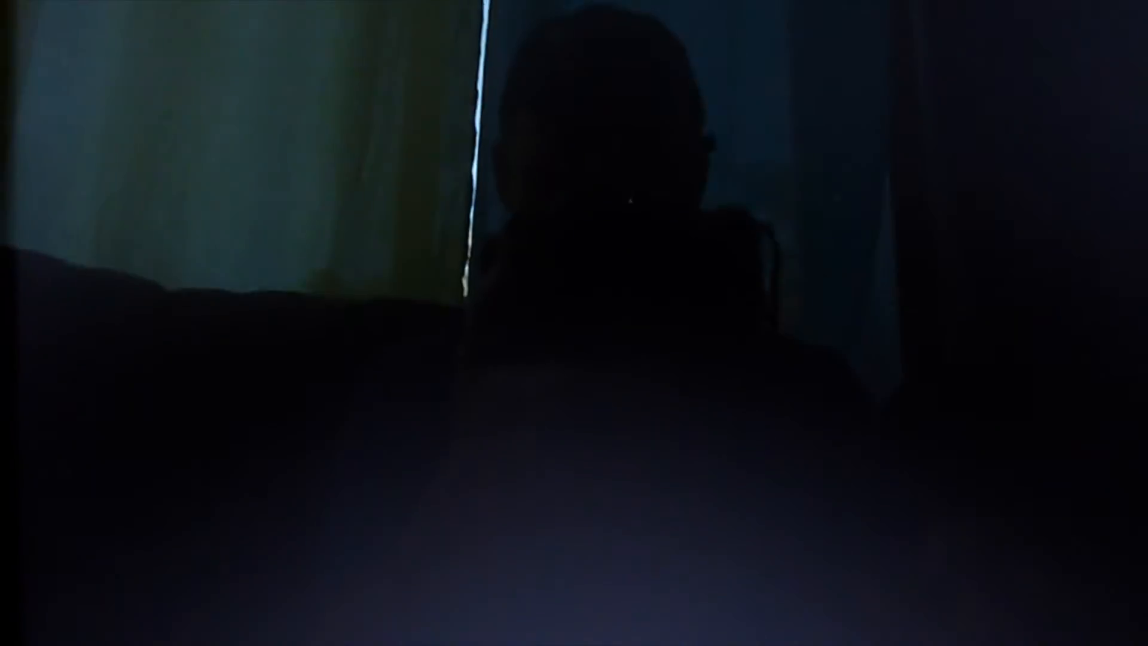